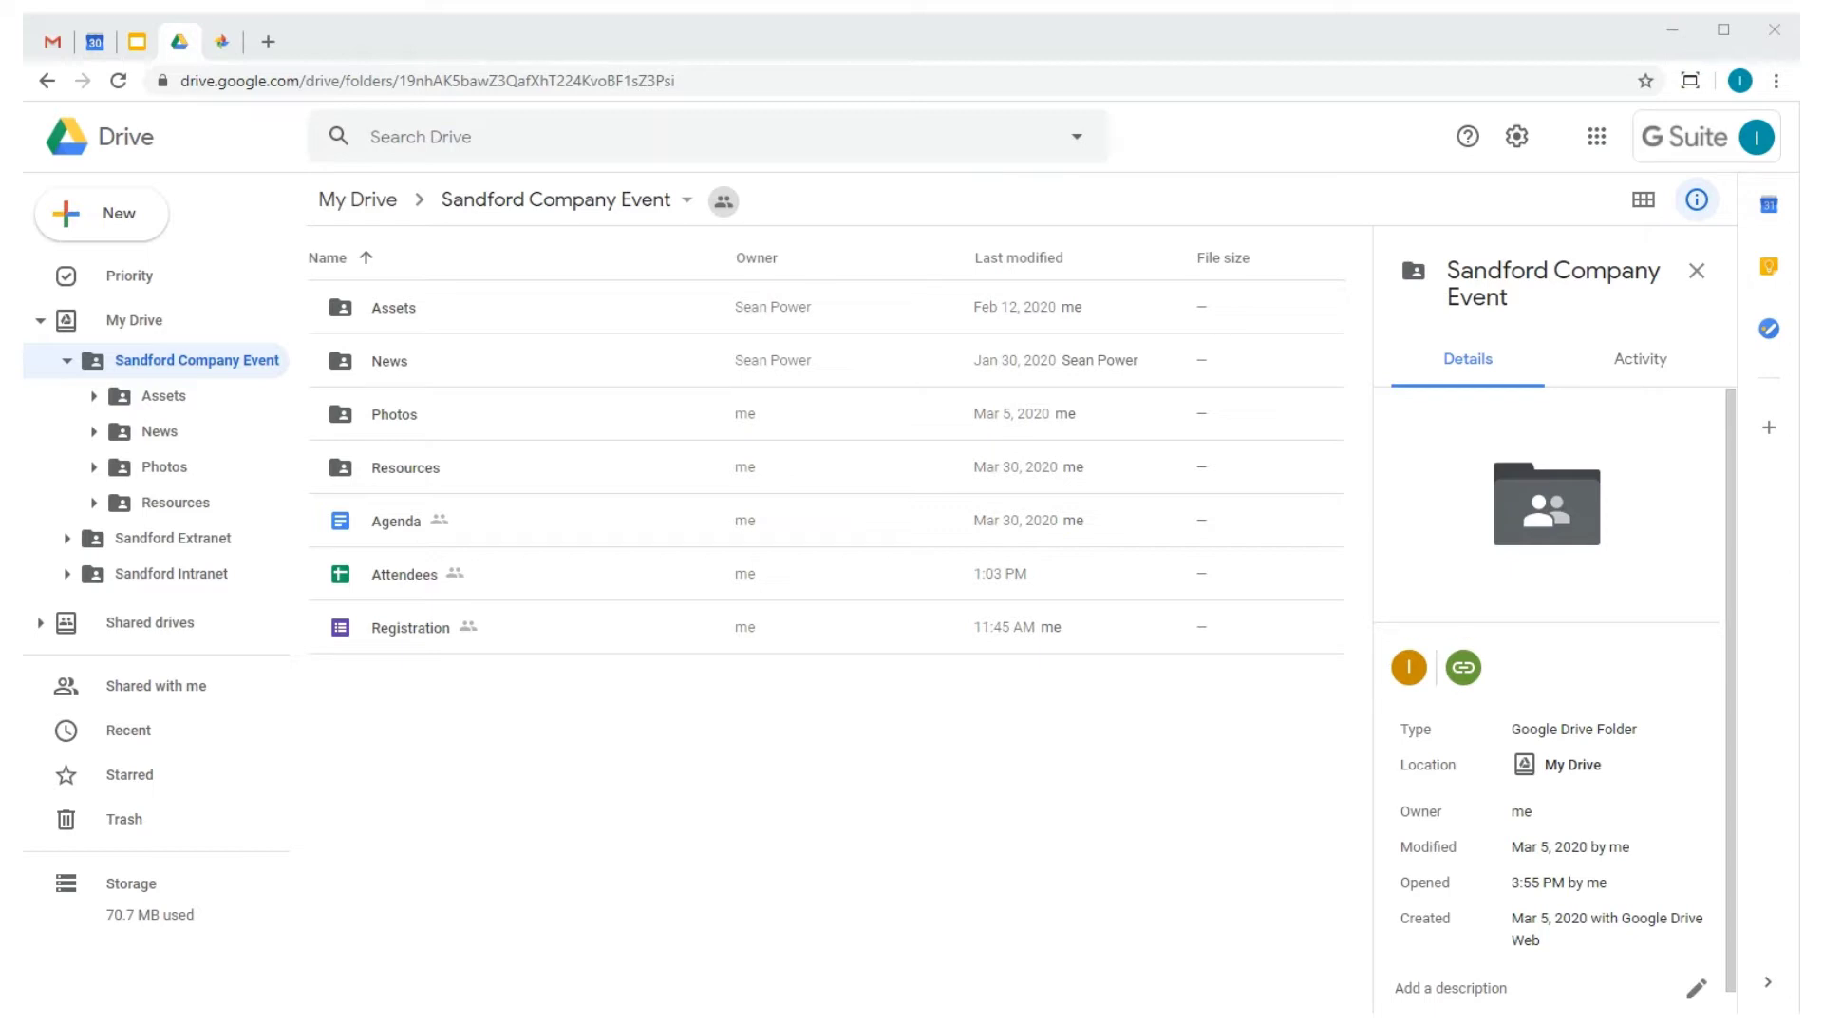
# Step: Preview the Agenda, Registration and Attendees details, then open the Resources › Slides folder
pyautogui.click(407, 537)
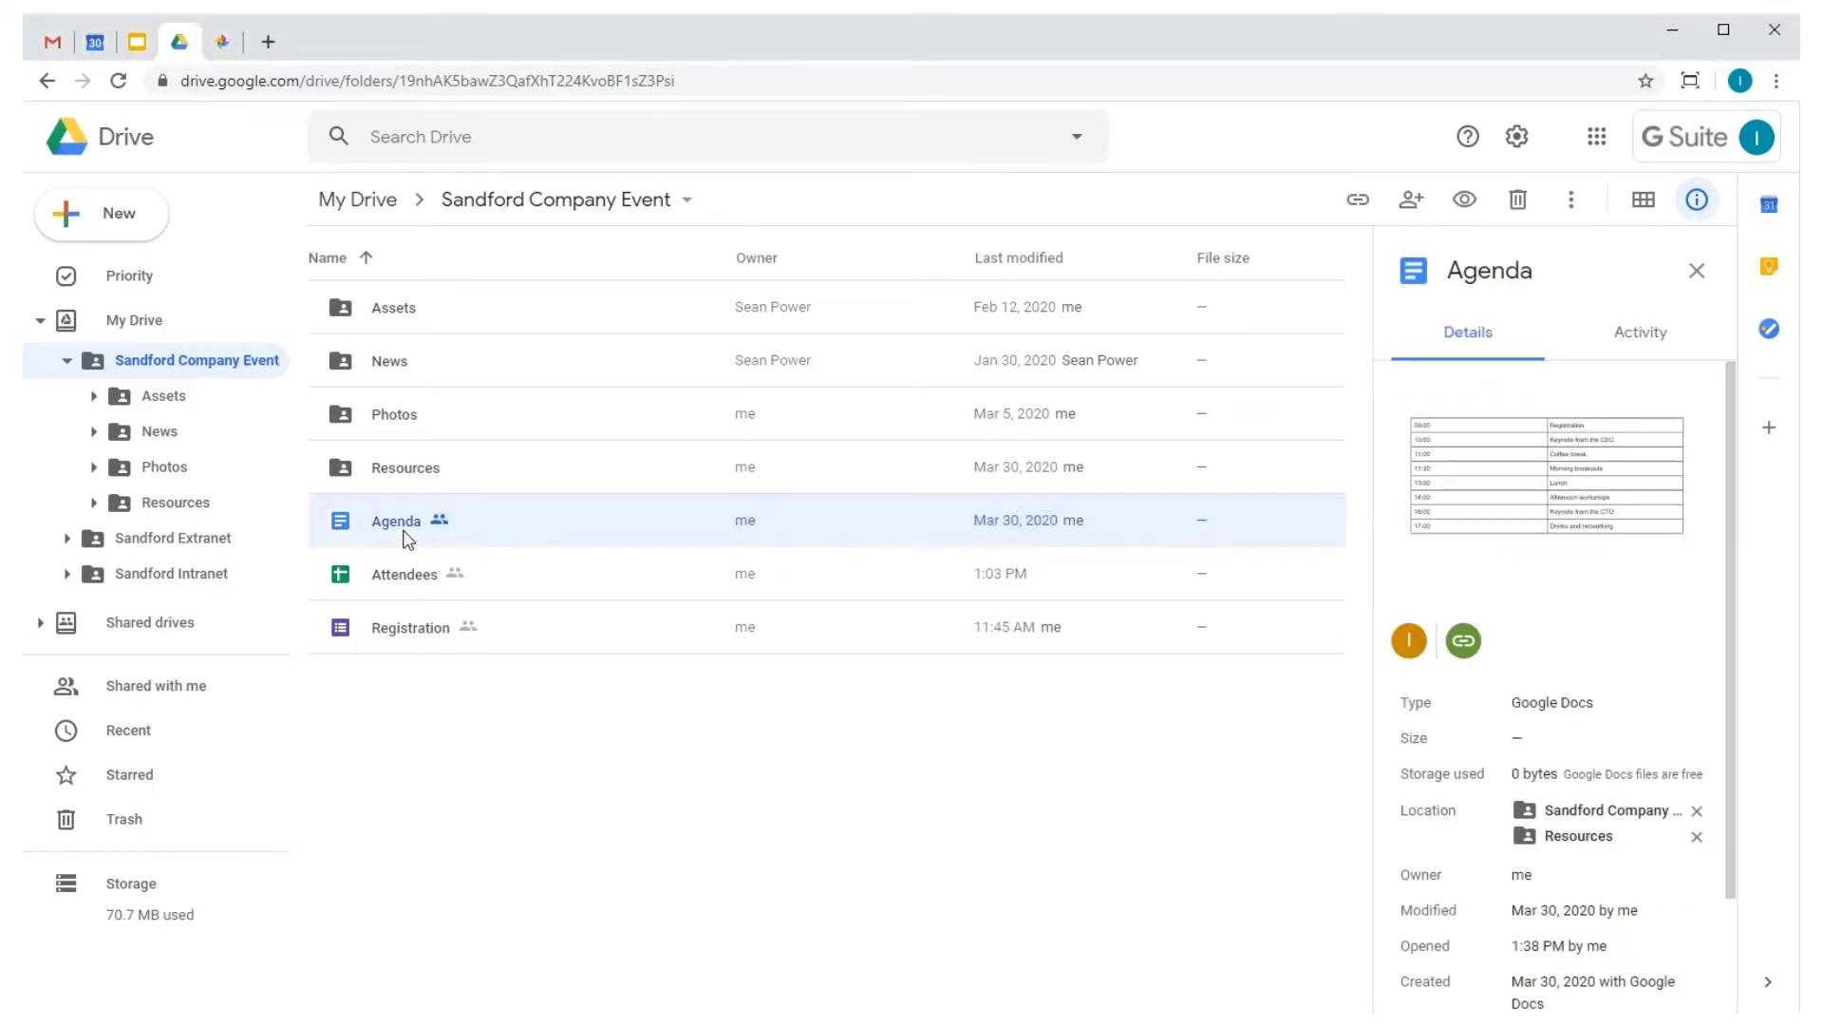
pyautogui.click(415, 635)
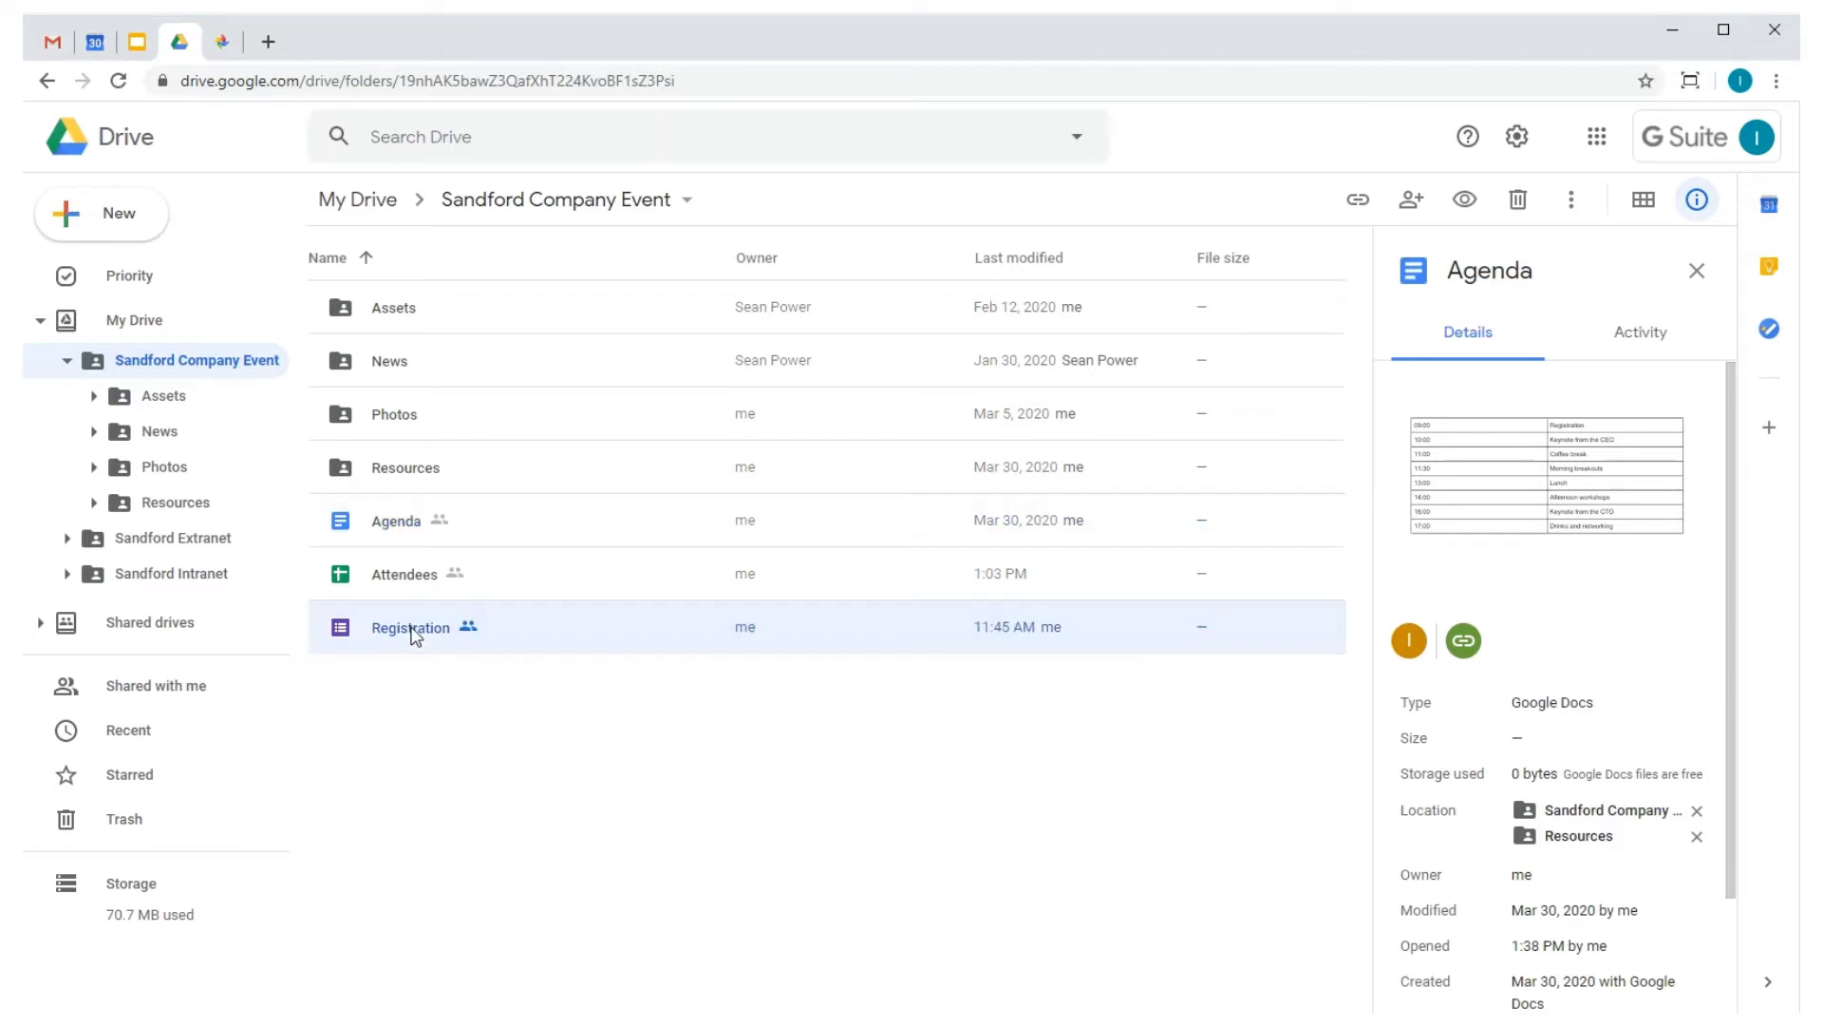
pyautogui.click(413, 578)
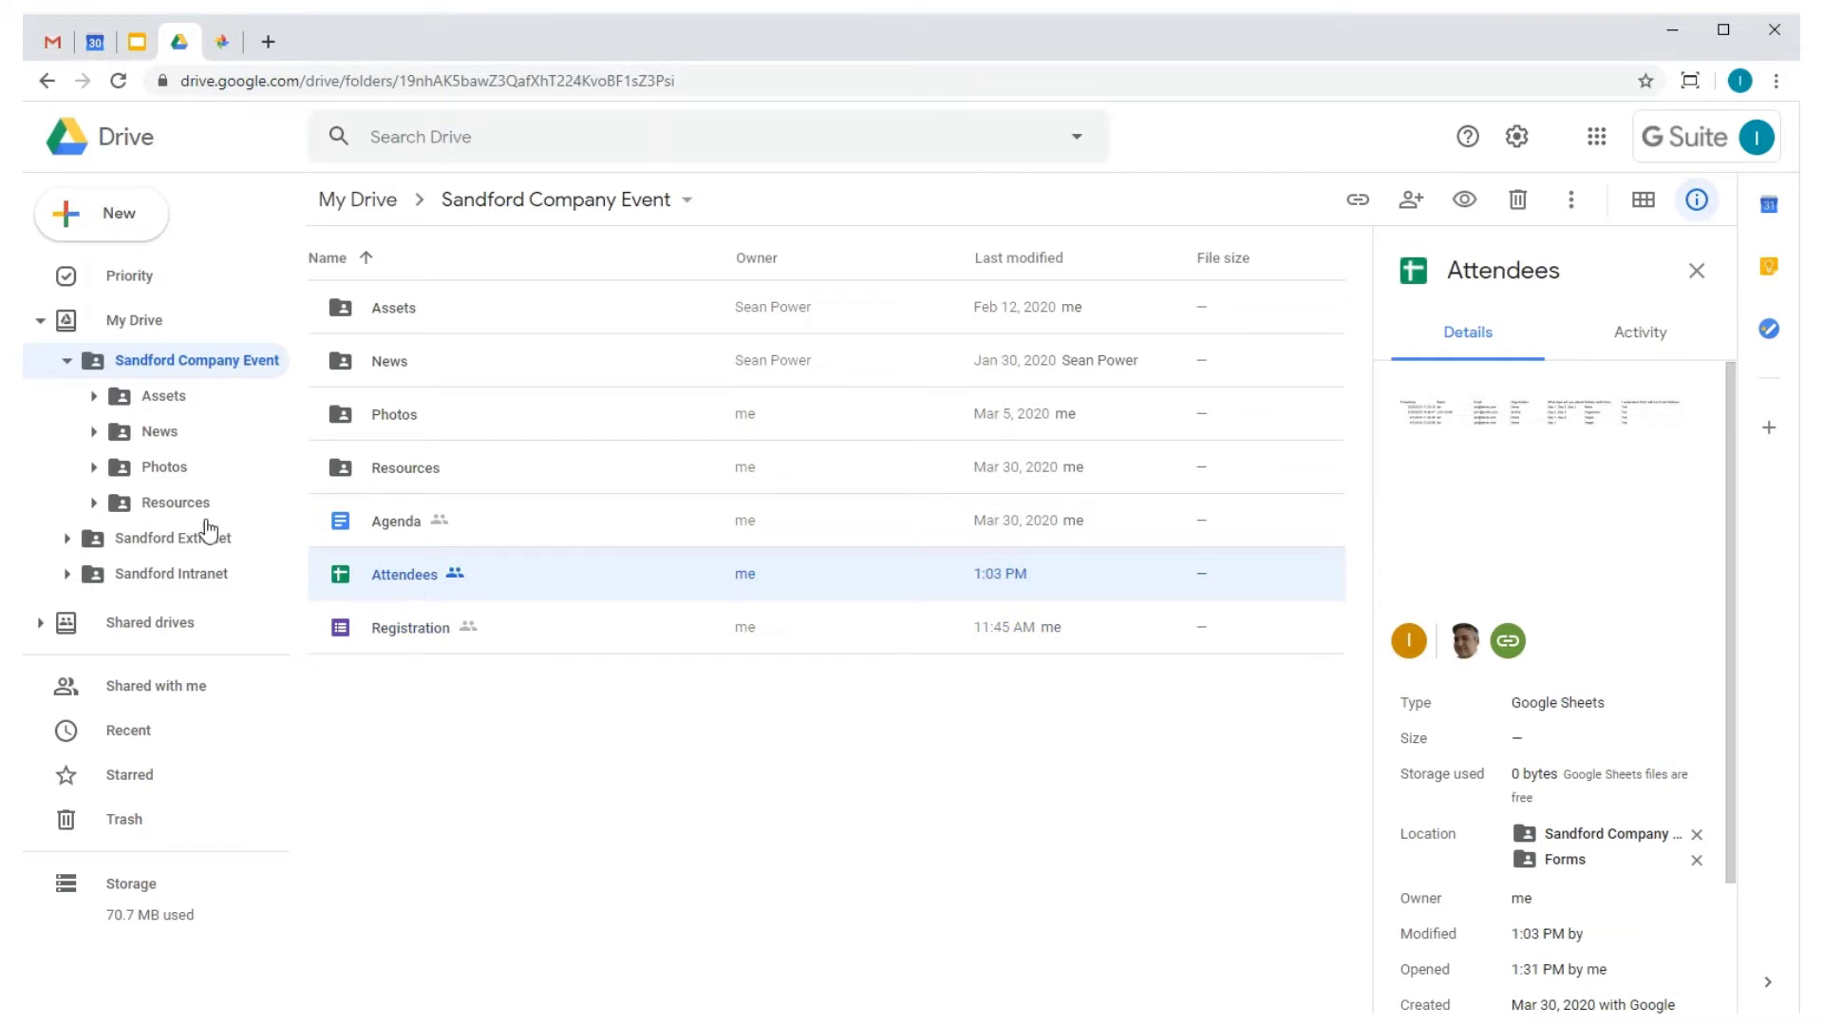
pyautogui.click(94, 503)
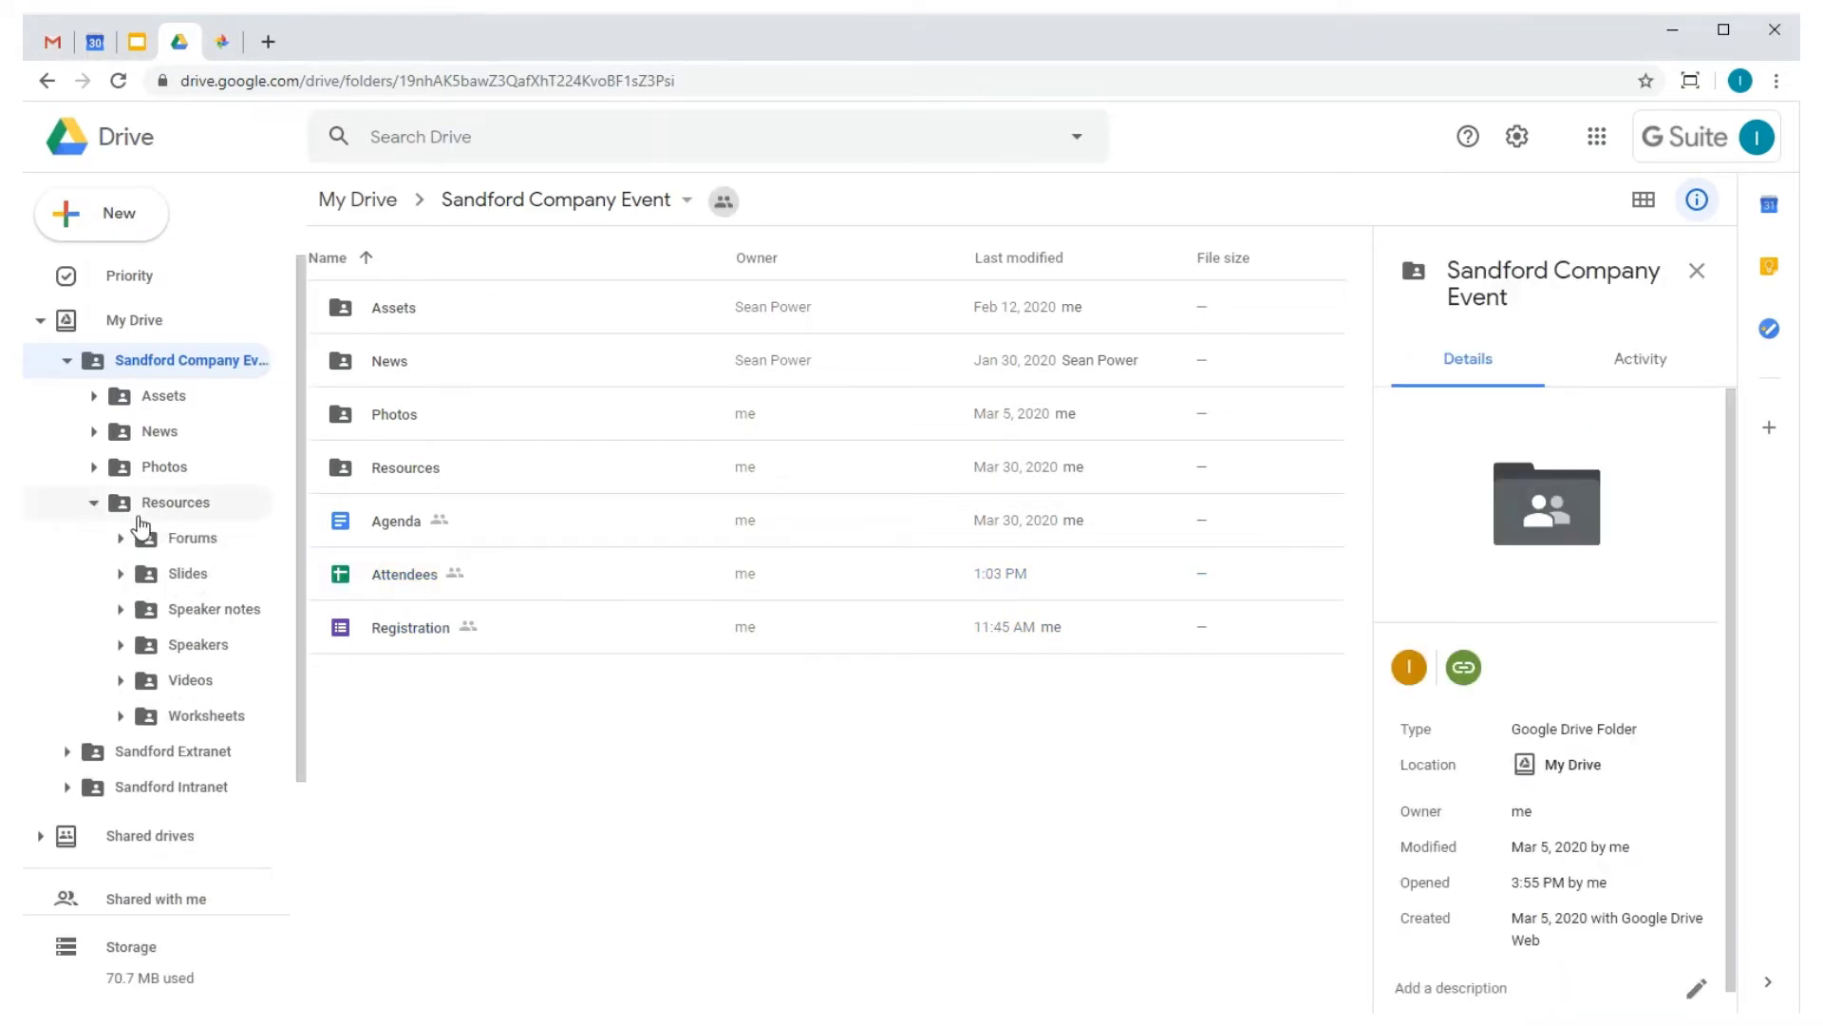
pyautogui.click(205, 572)
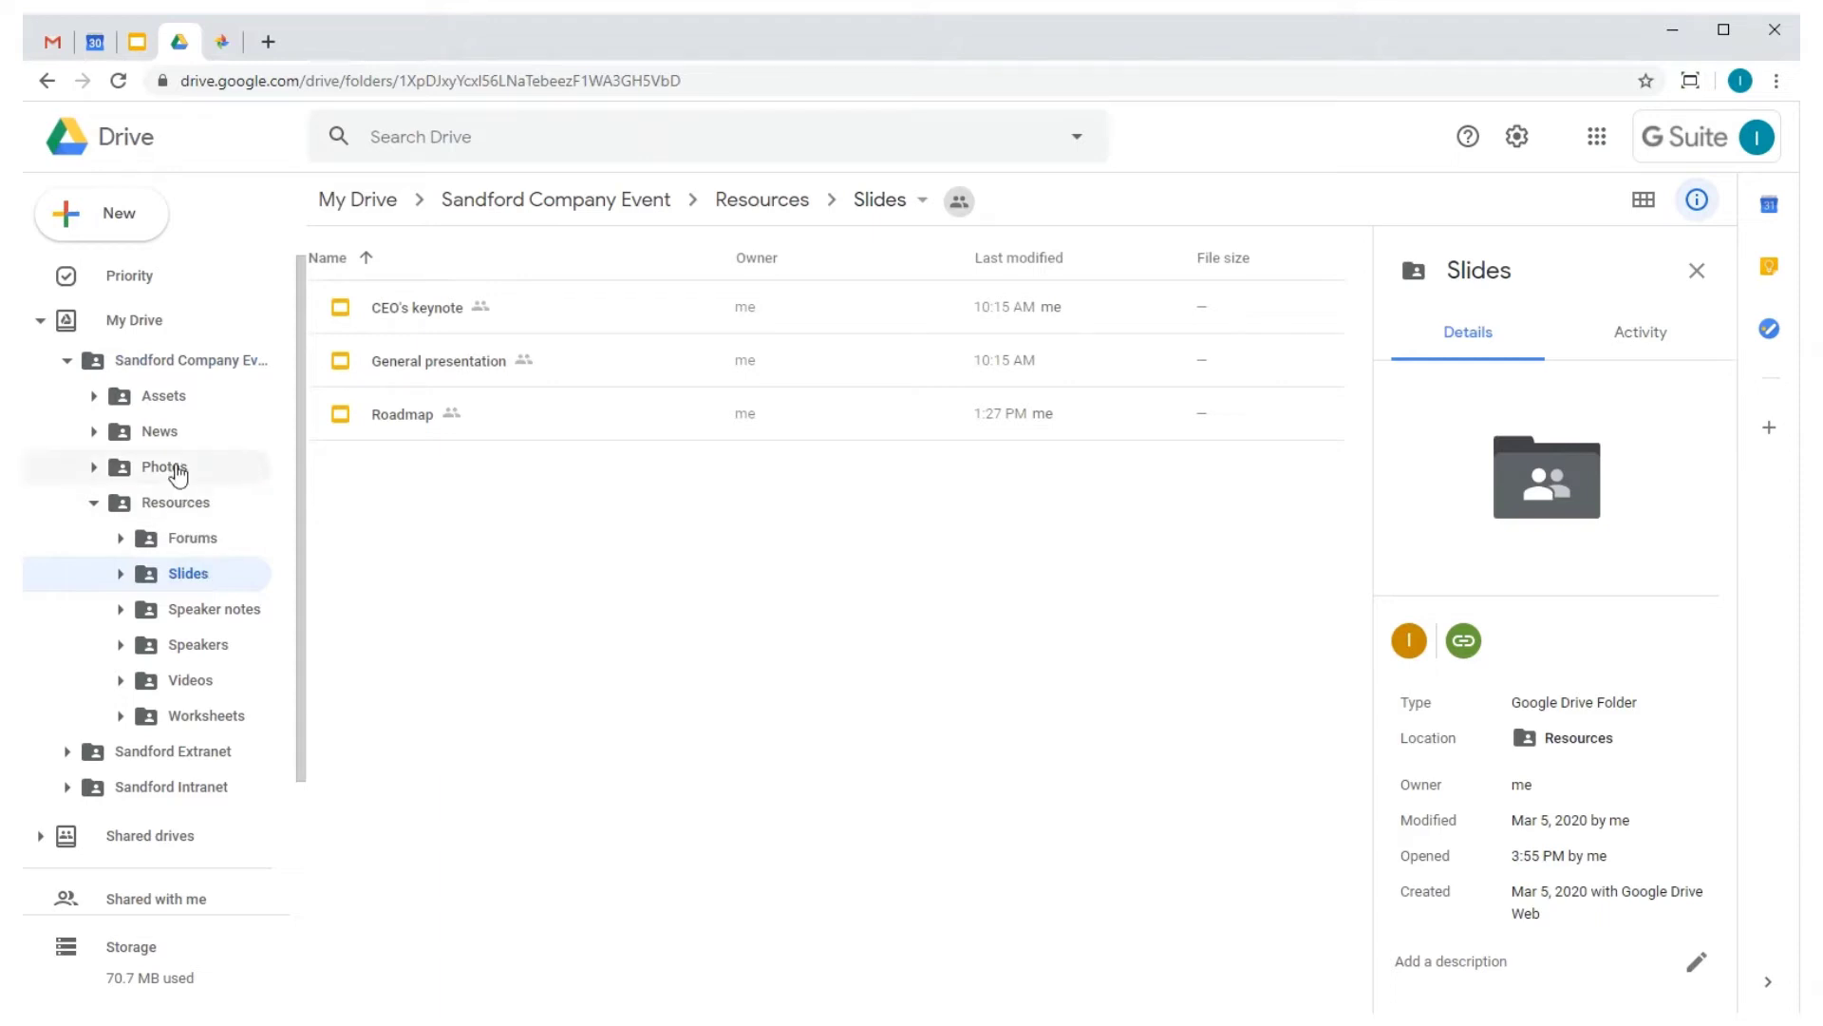
# Step: Glance at the Conference Gallery album in Google Photos, then return to the Drive Slides folder
pyautogui.click(224, 48)
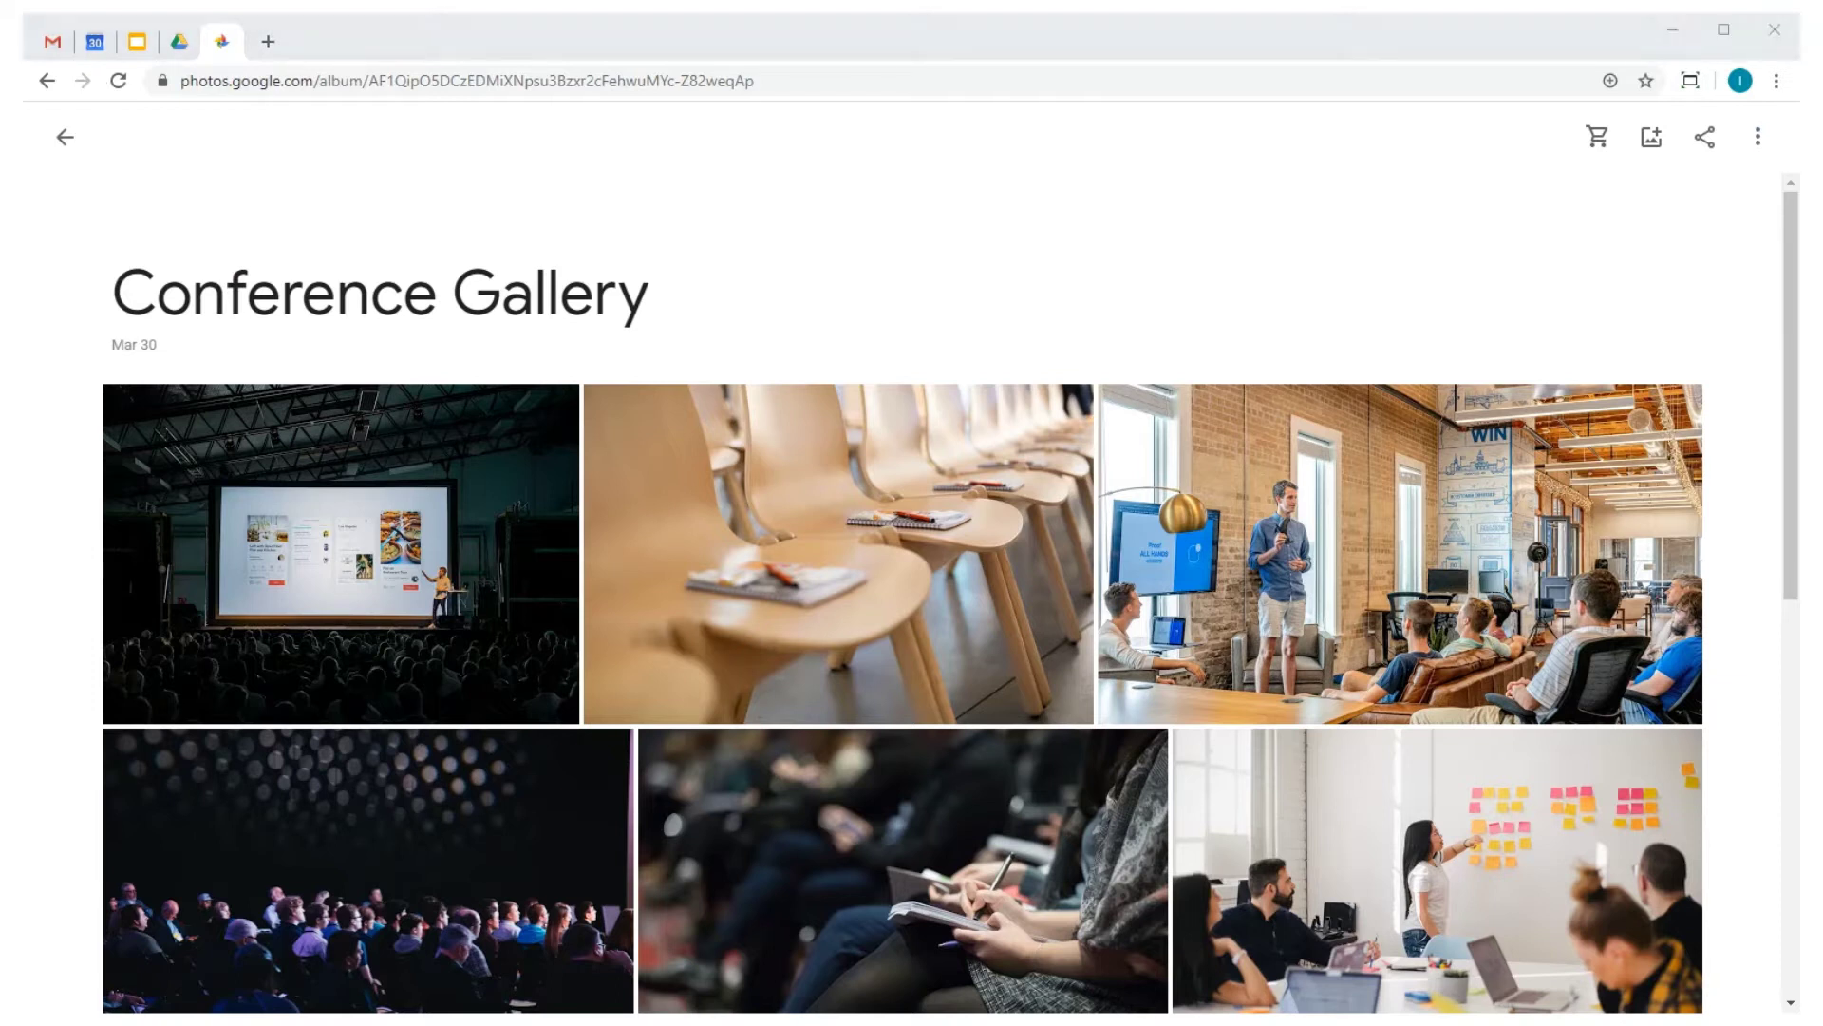
pyautogui.click(179, 44)
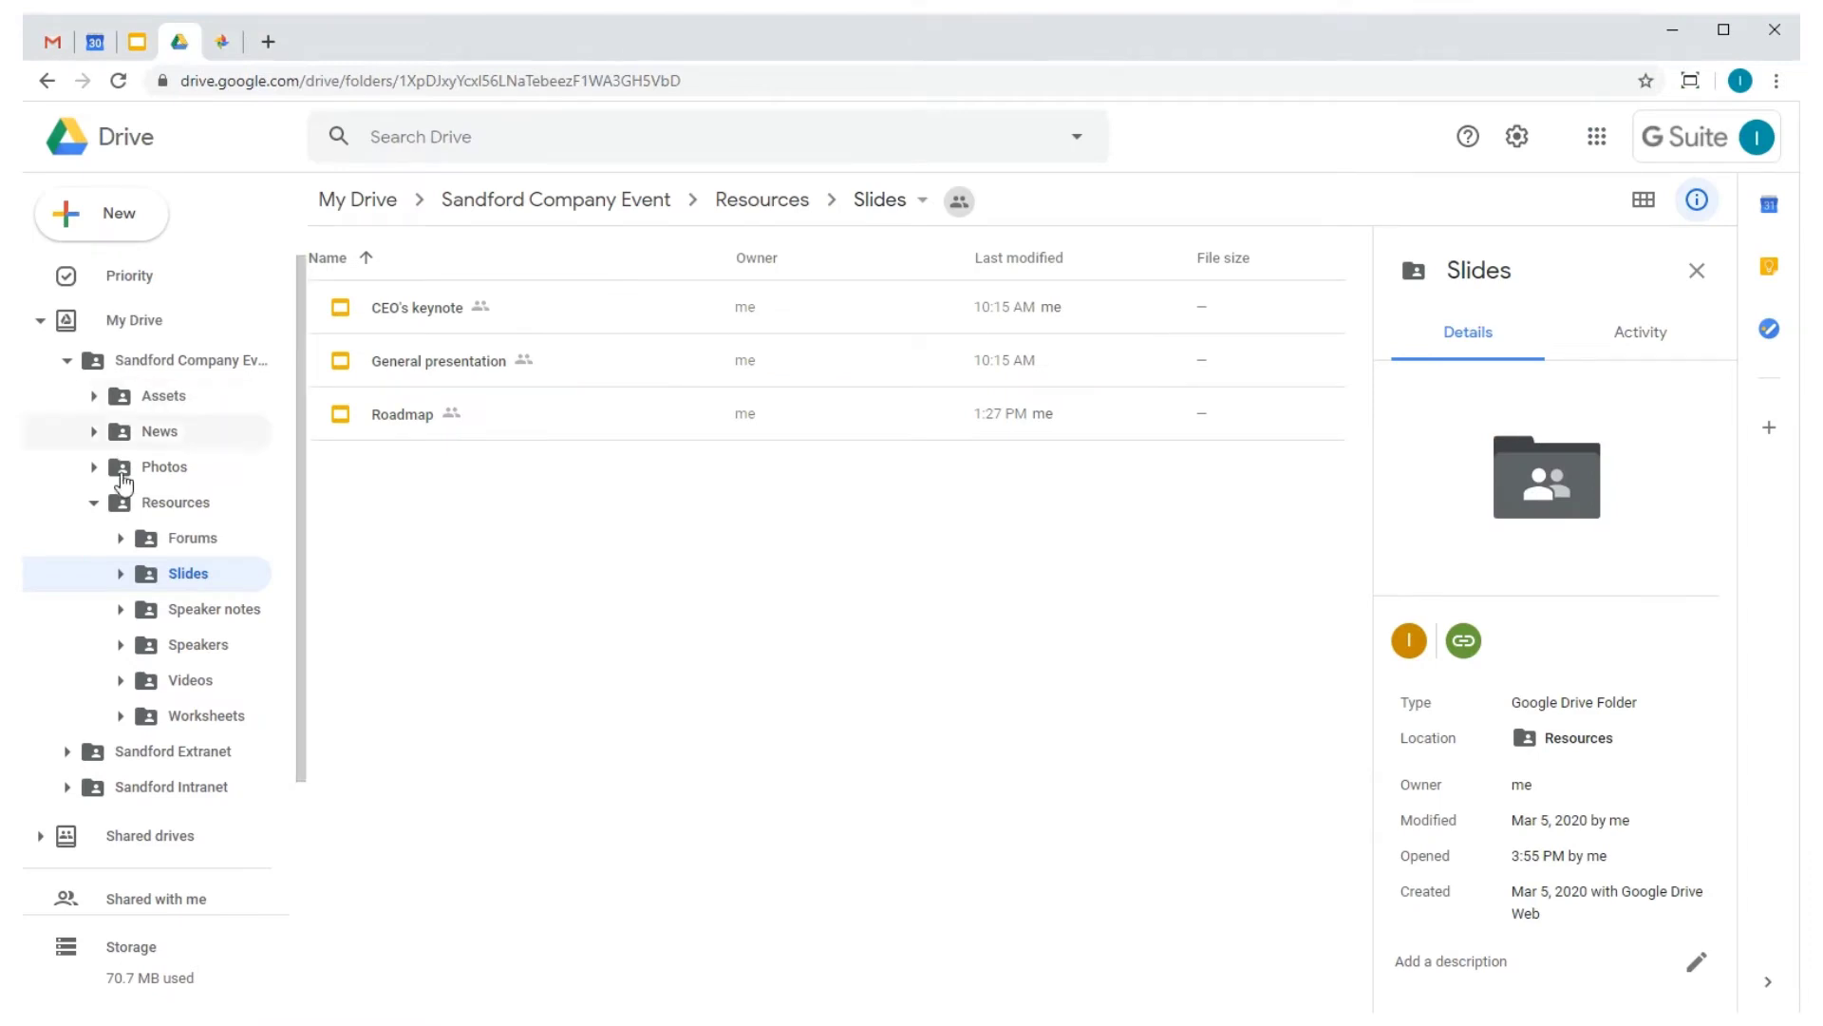
# Step: After viewing News, open the Sandford Company Event folder with OverDRIVE as a site
pyautogui.click(162, 437)
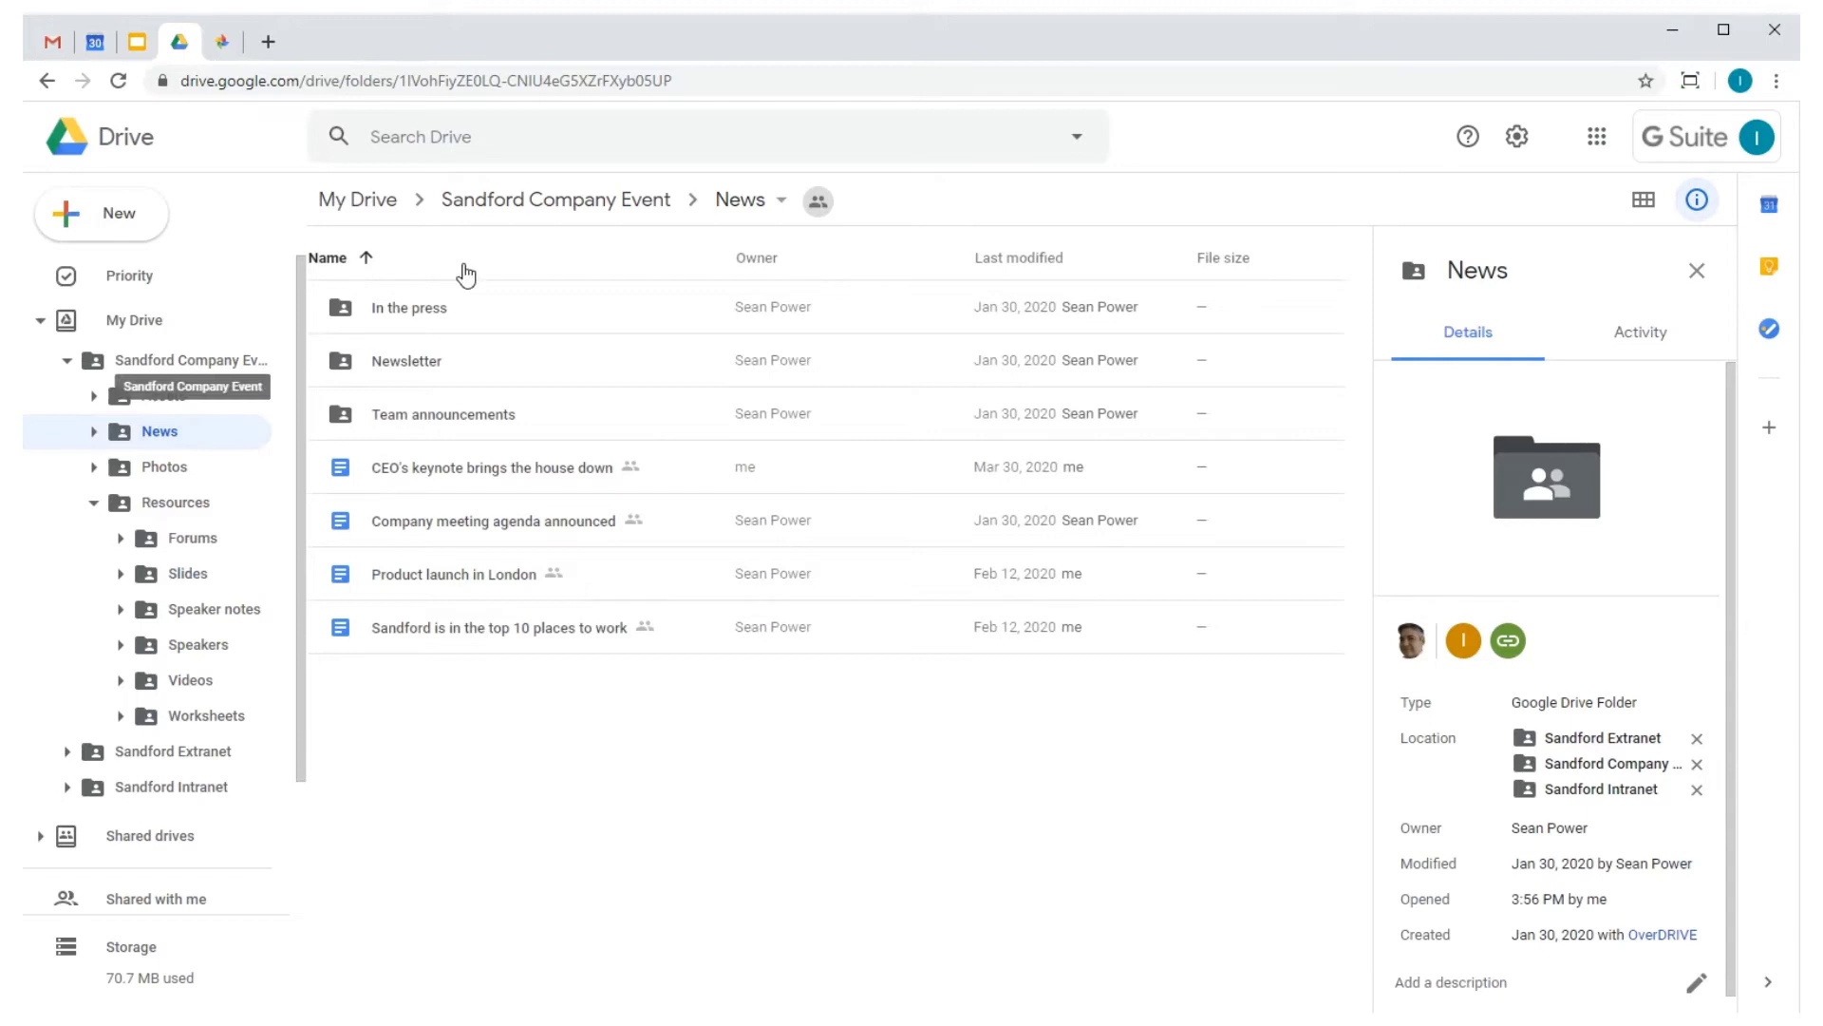
pyautogui.rightClick(512, 208)
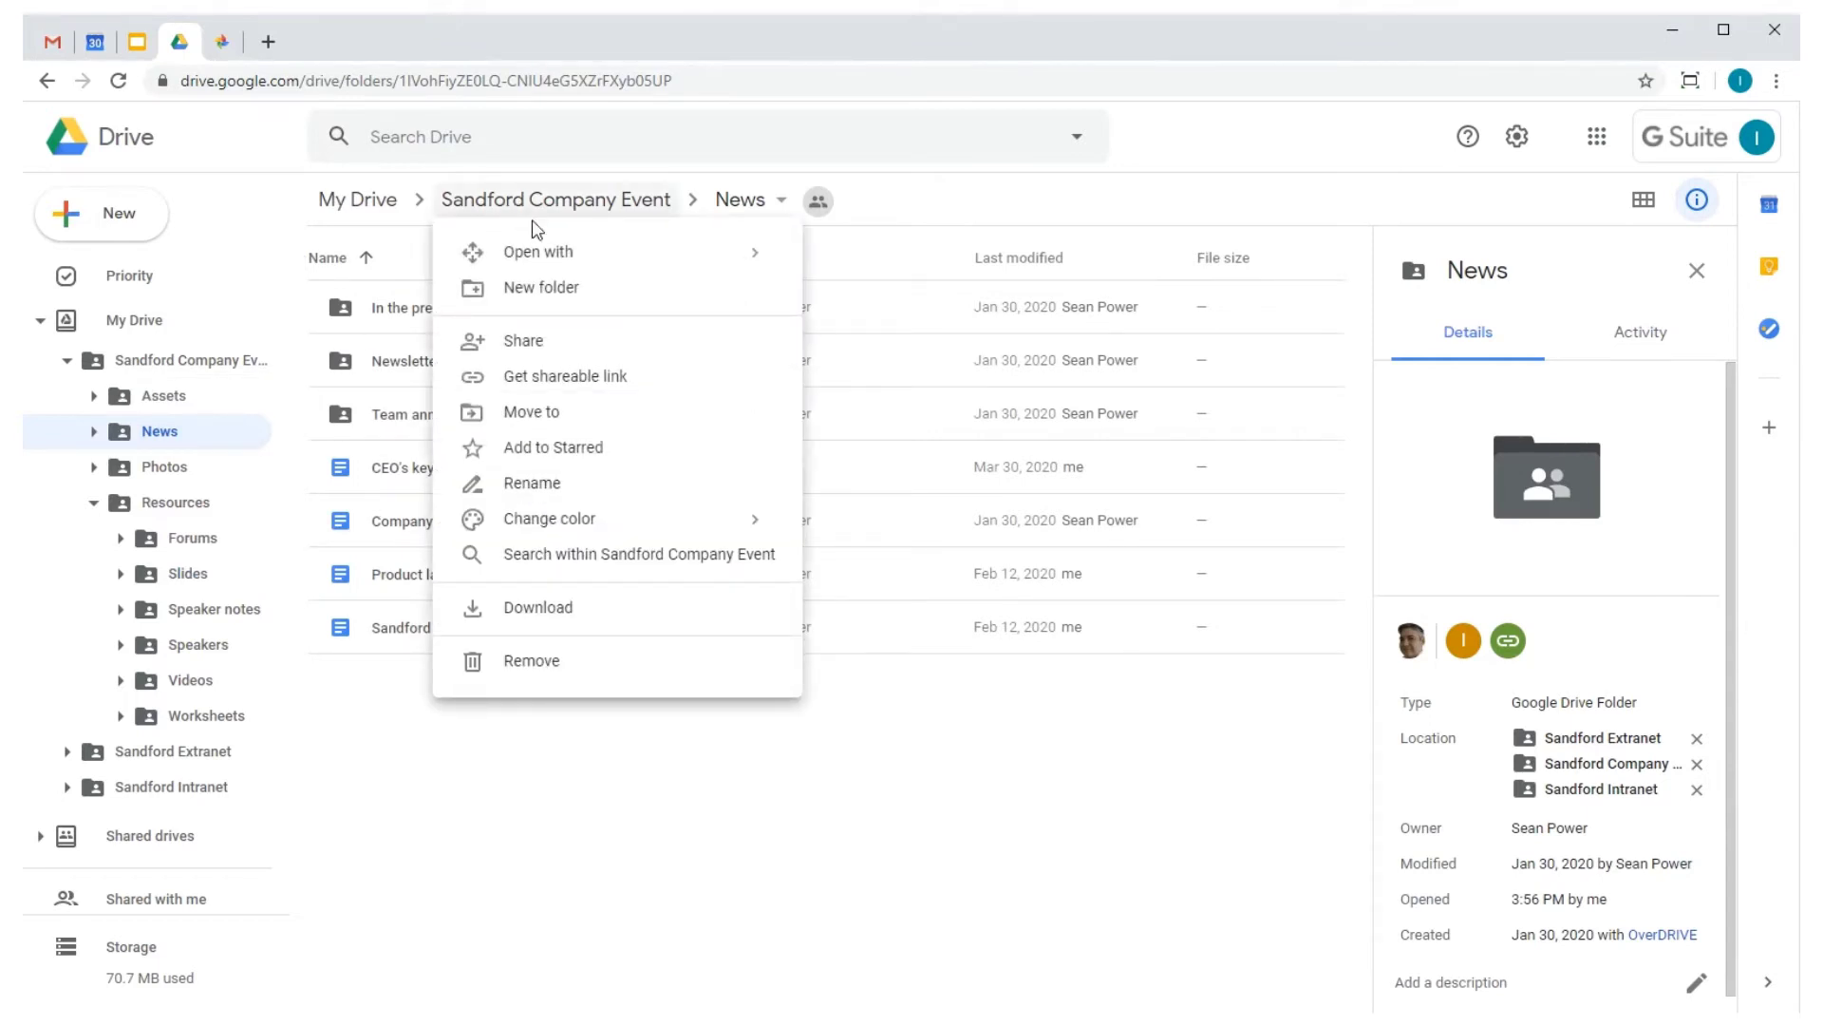
pyautogui.moveTo(568, 258)
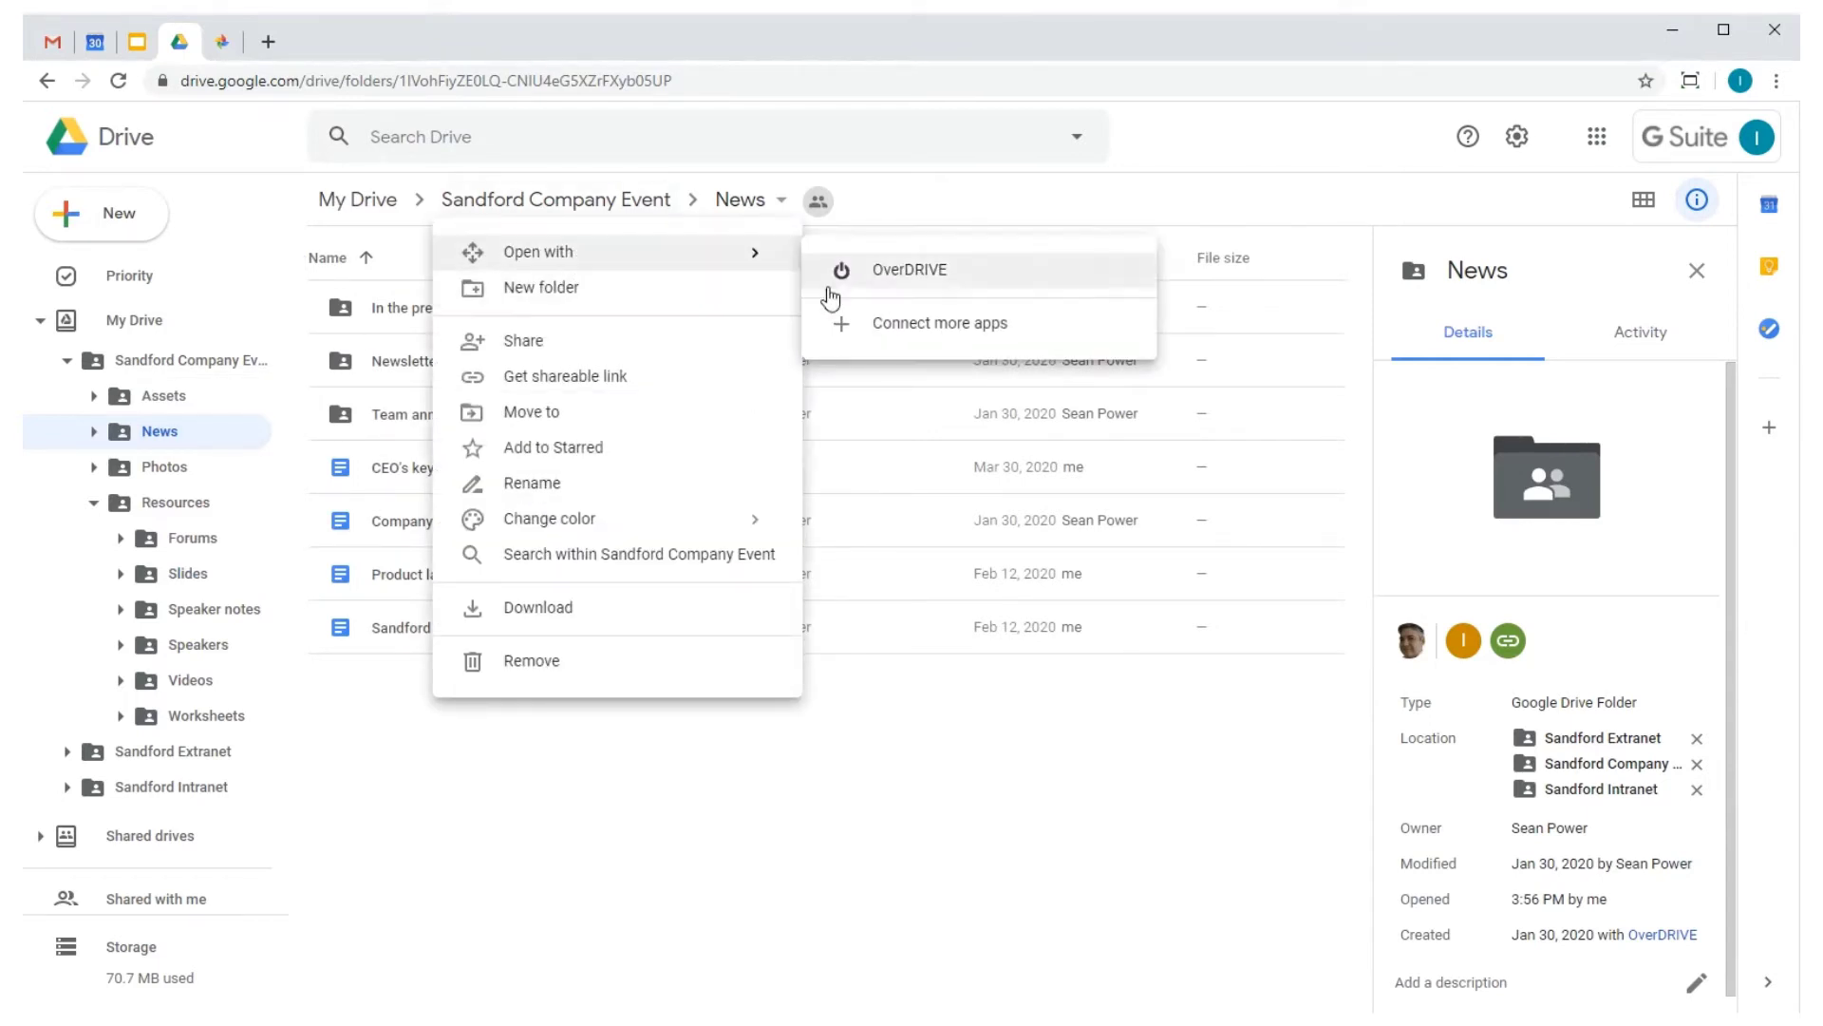
pyautogui.click(900, 276)
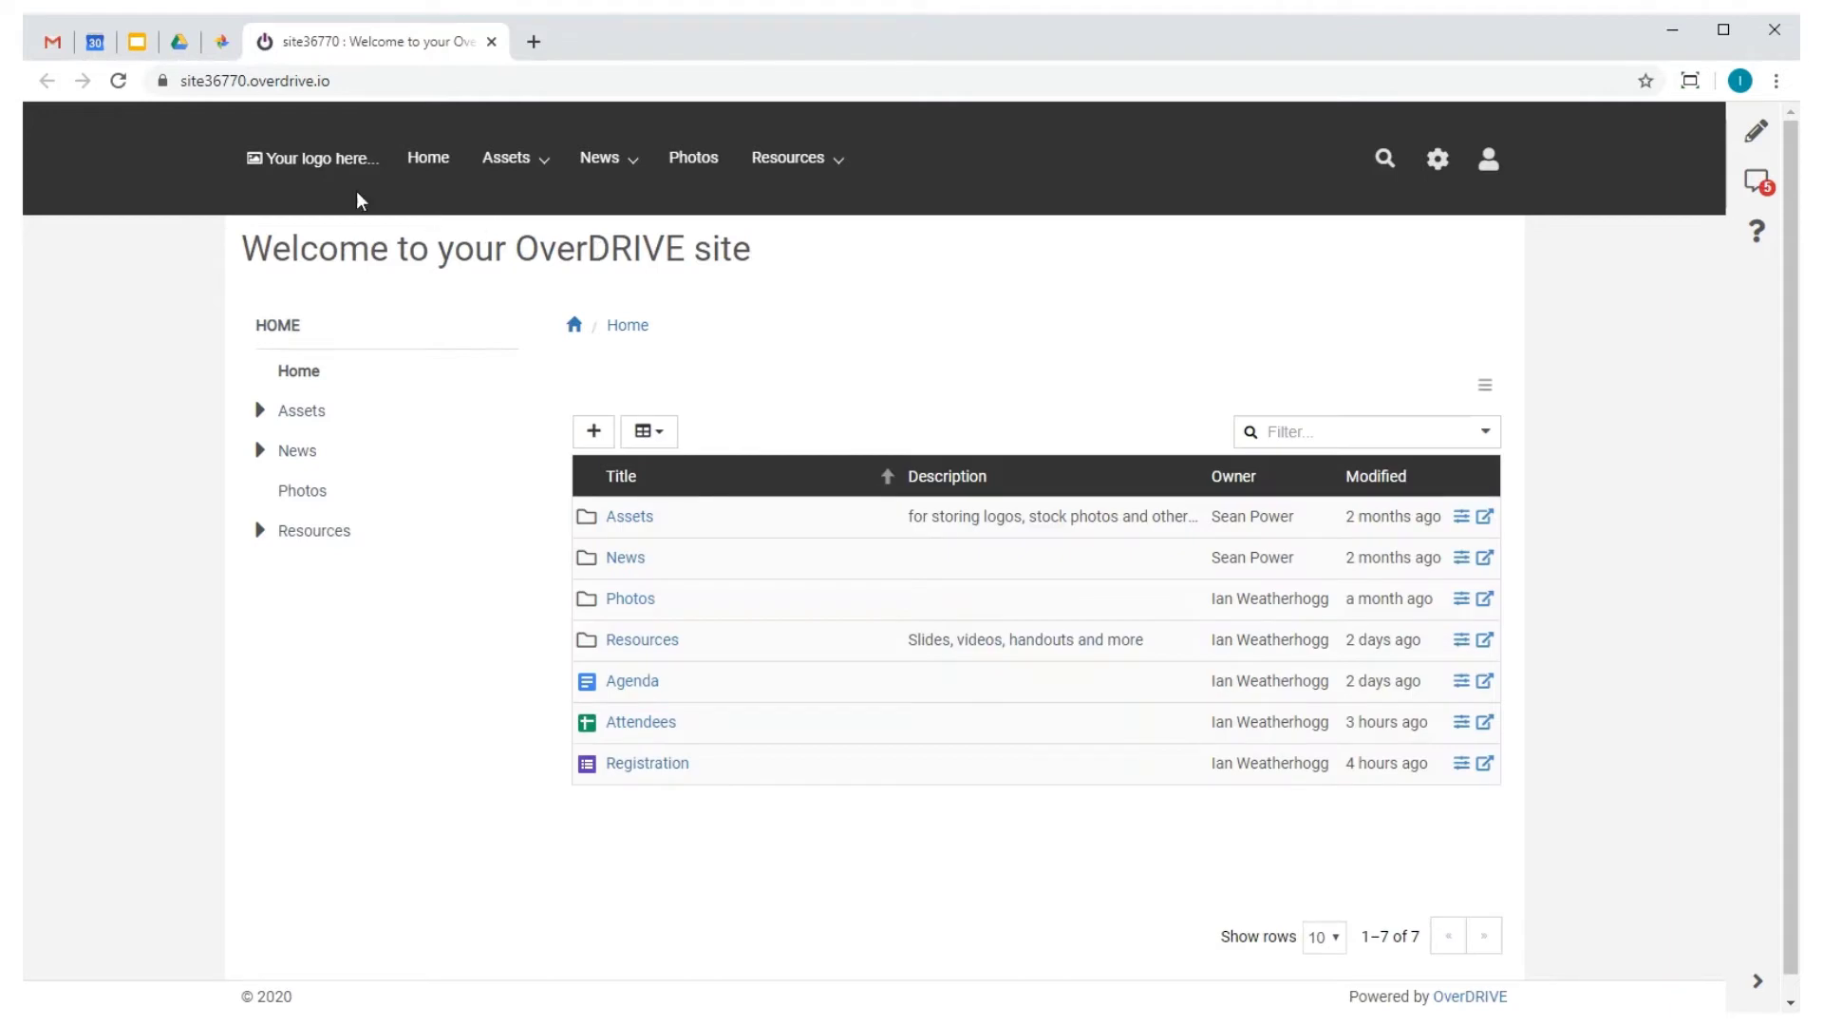
# Step: Set 'Sandford logo - trees.png' from Assets as the site logo and save it
pyautogui.click(317, 163)
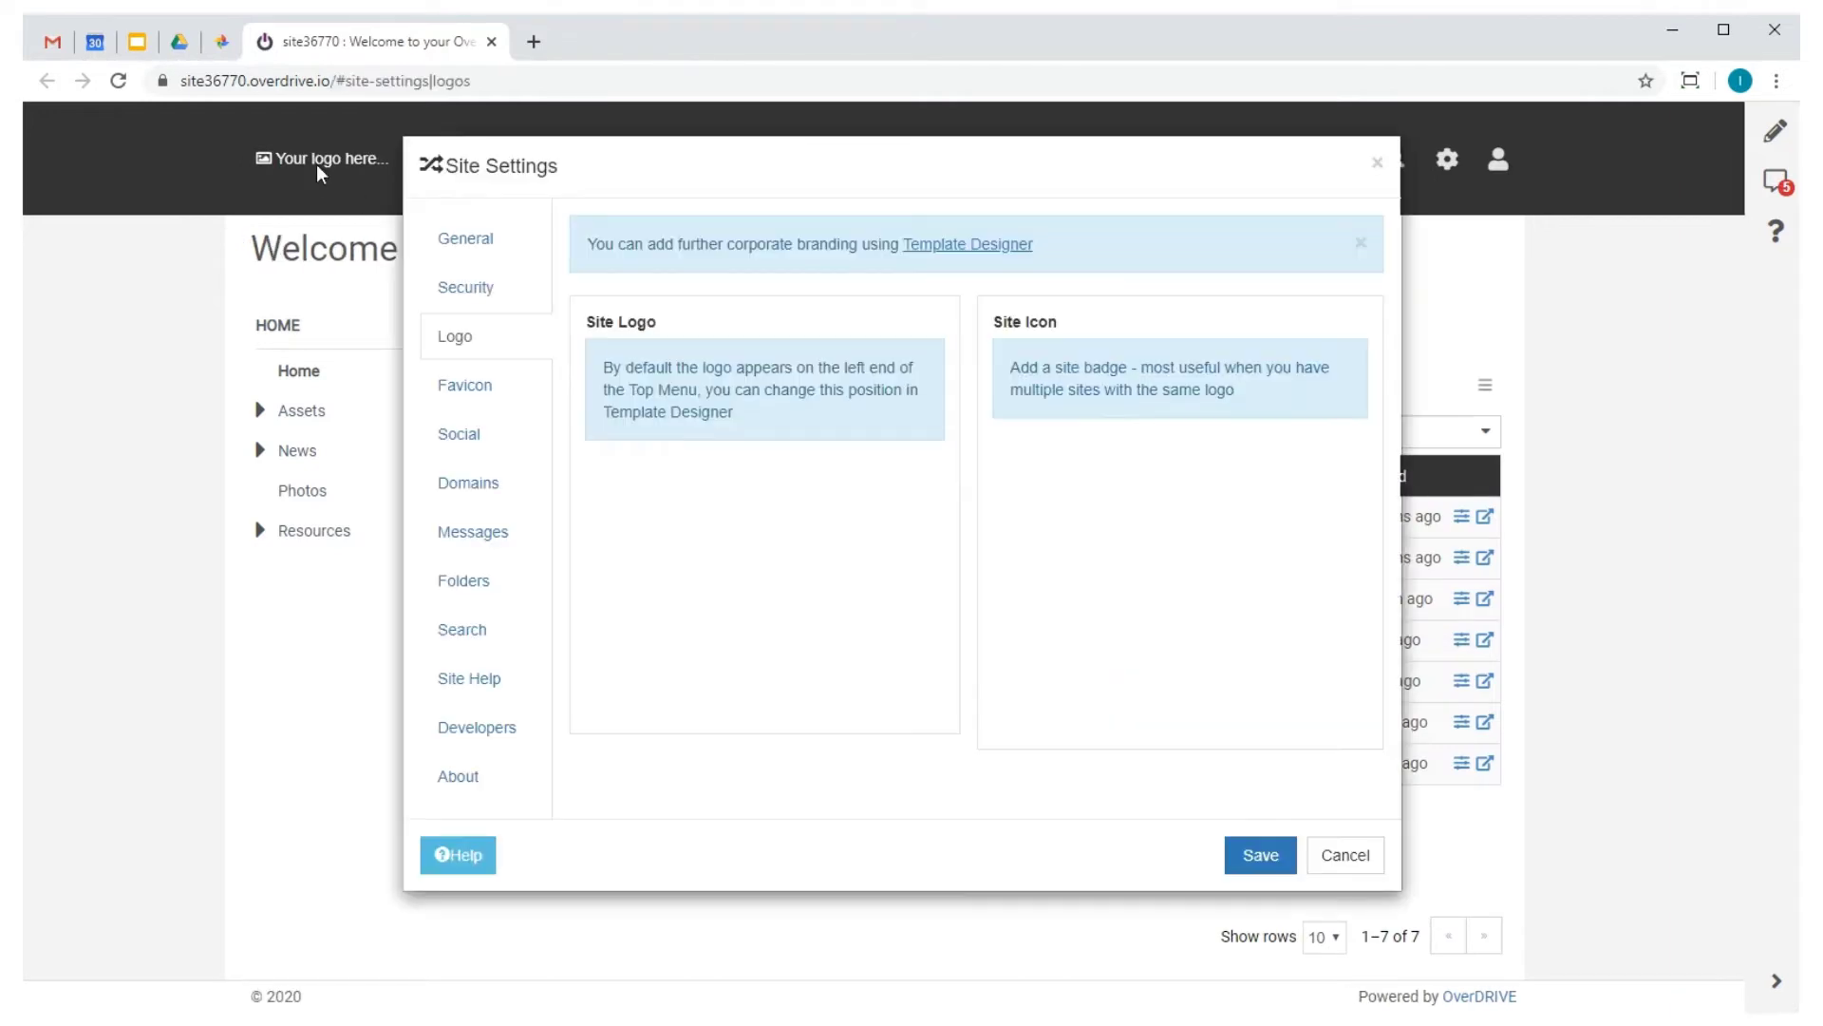
pyautogui.click(743, 748)
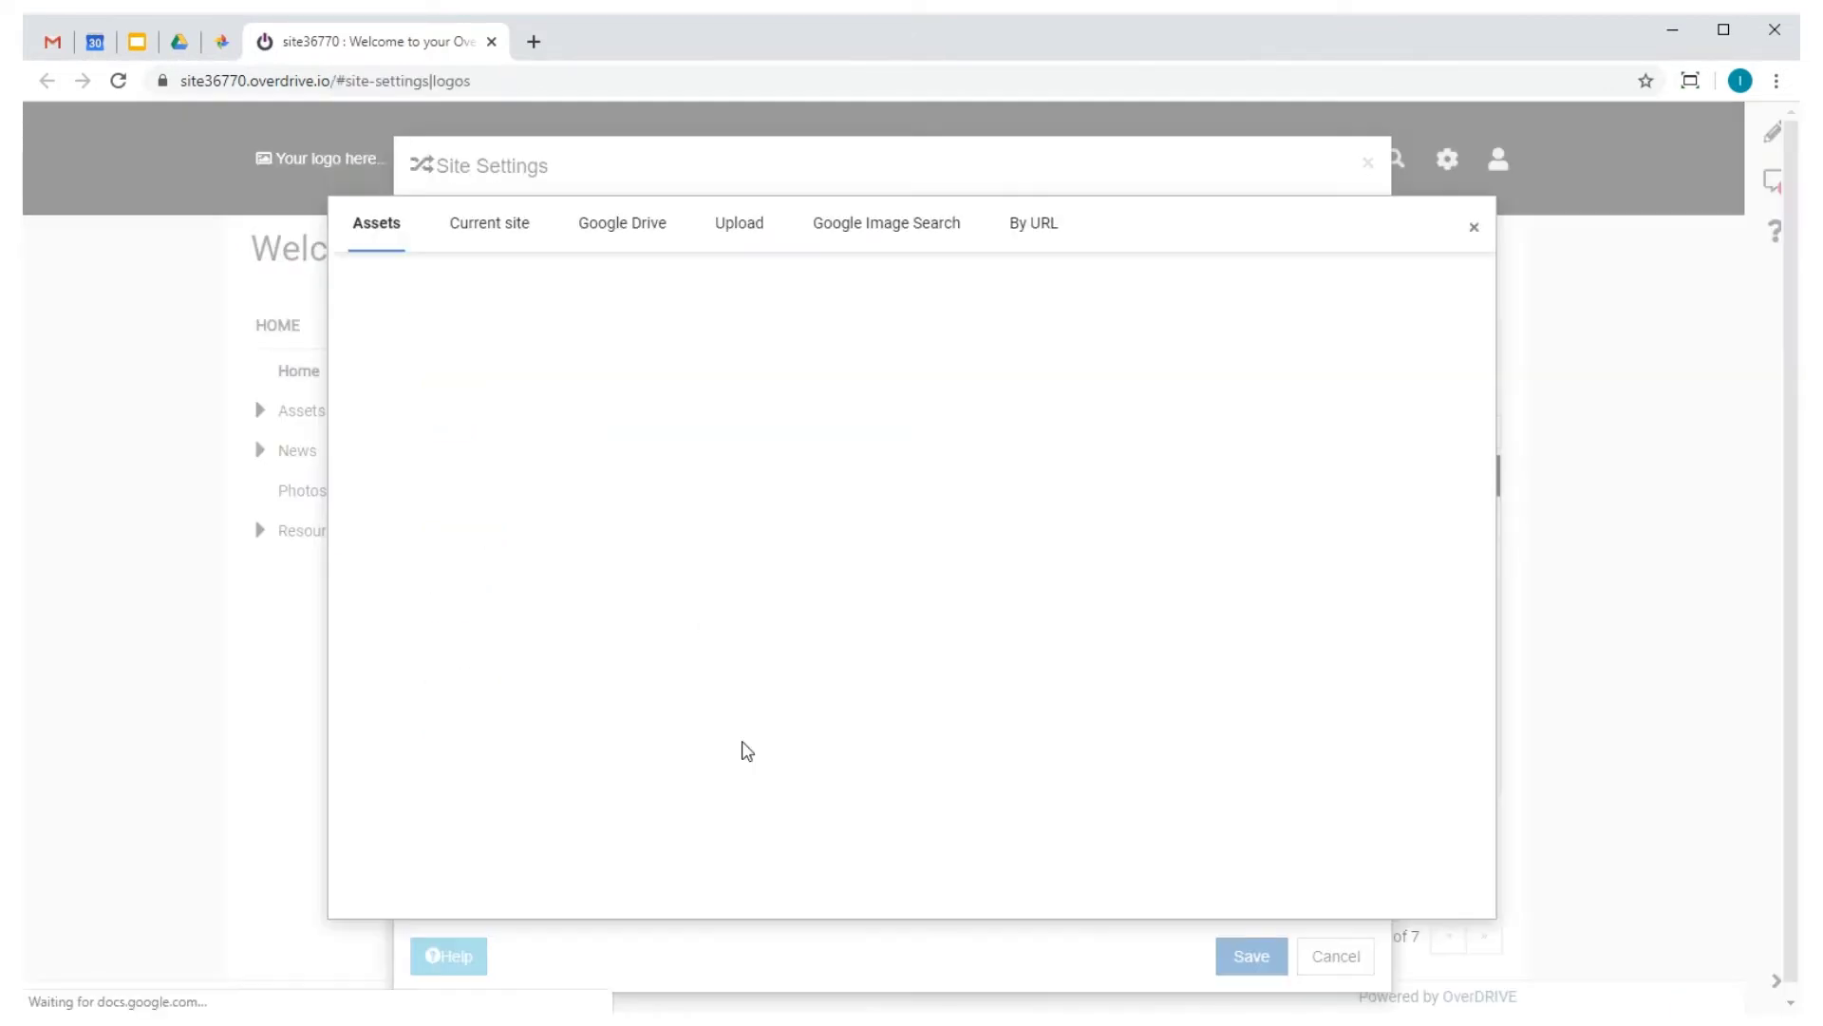
pyautogui.click(510, 579)
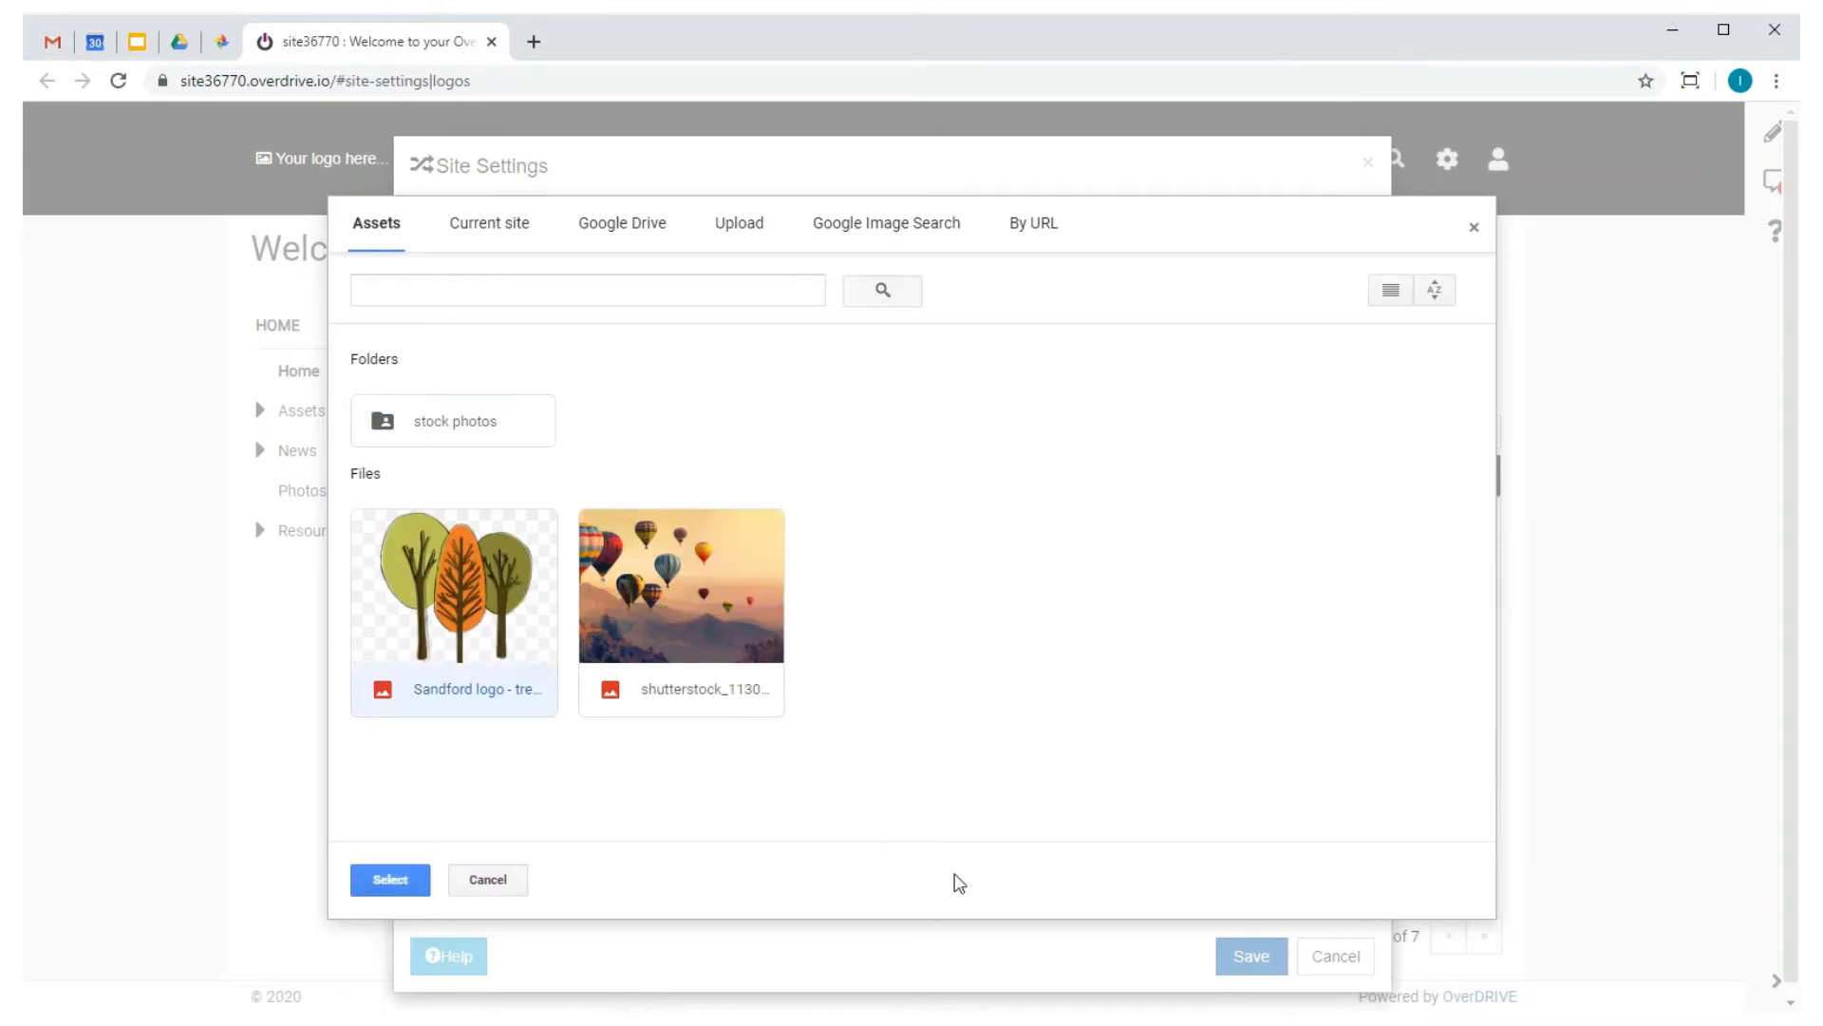
pyautogui.click(384, 879)
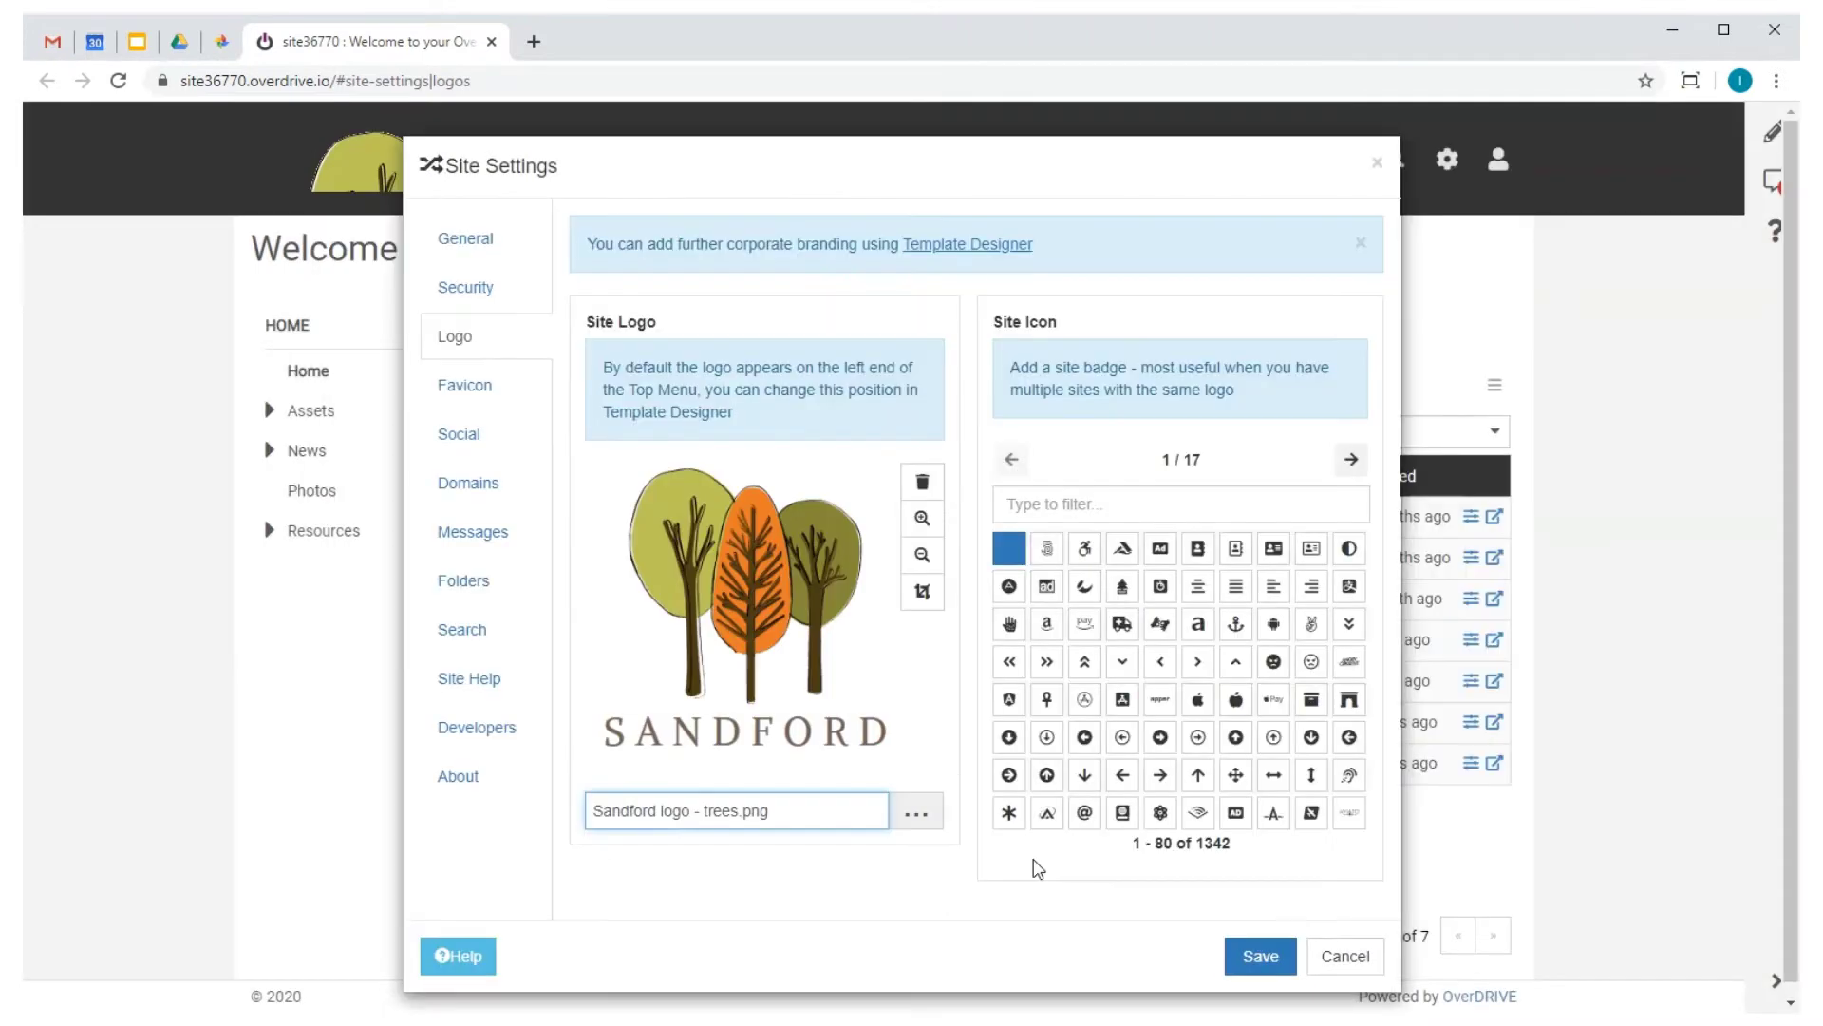
pyautogui.click(1258, 957)
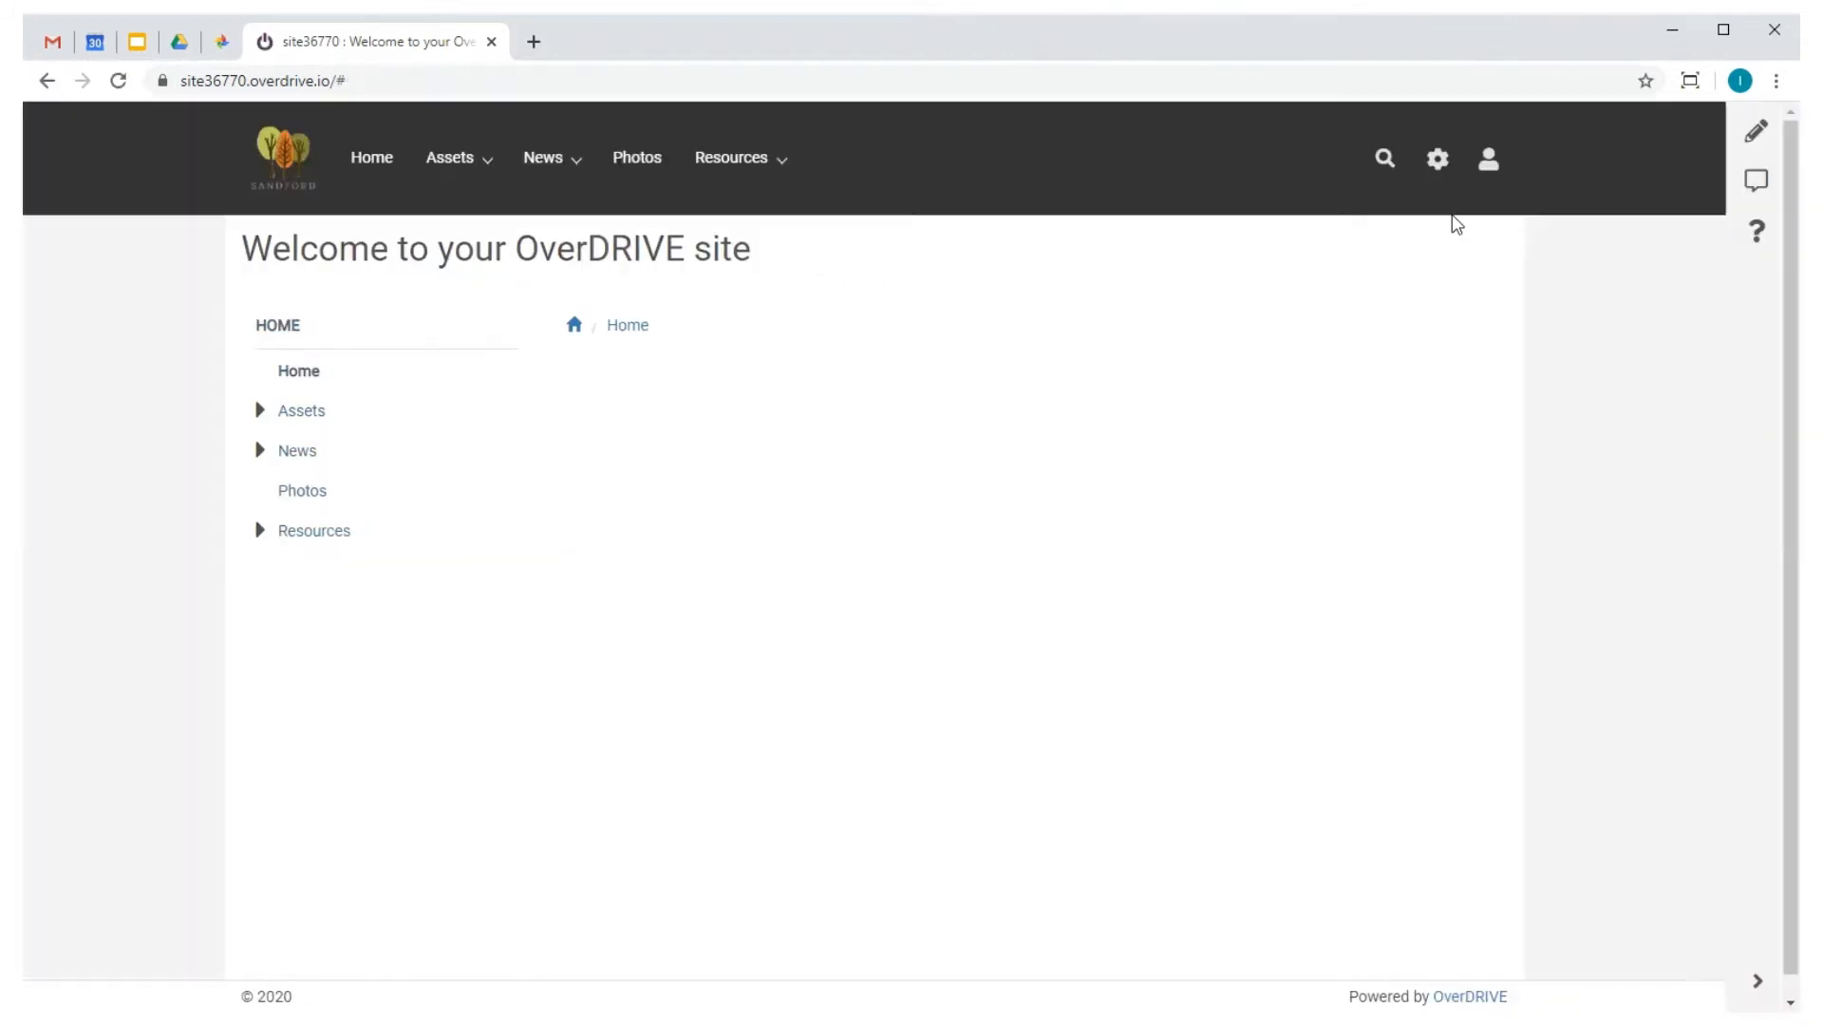
# Step: Apply the Misted Blue template in the Template Designer
pyautogui.click(1438, 158)
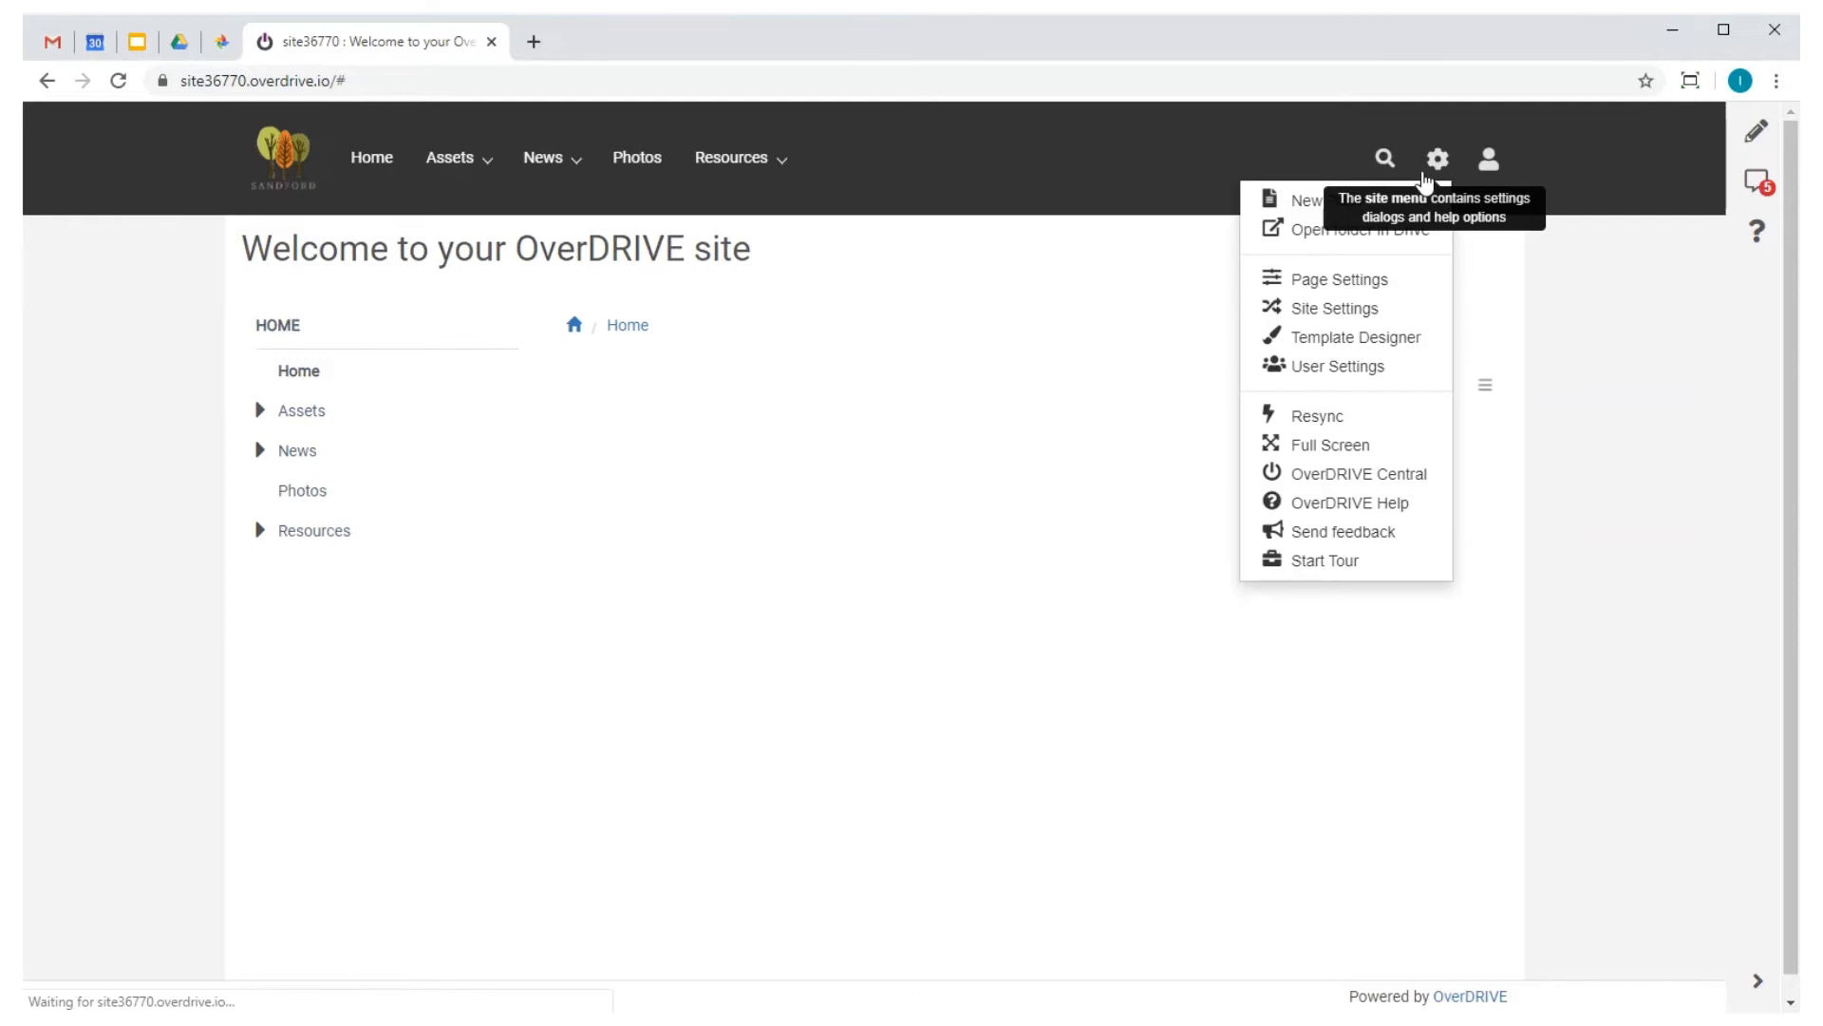
pyautogui.click(1366, 339)
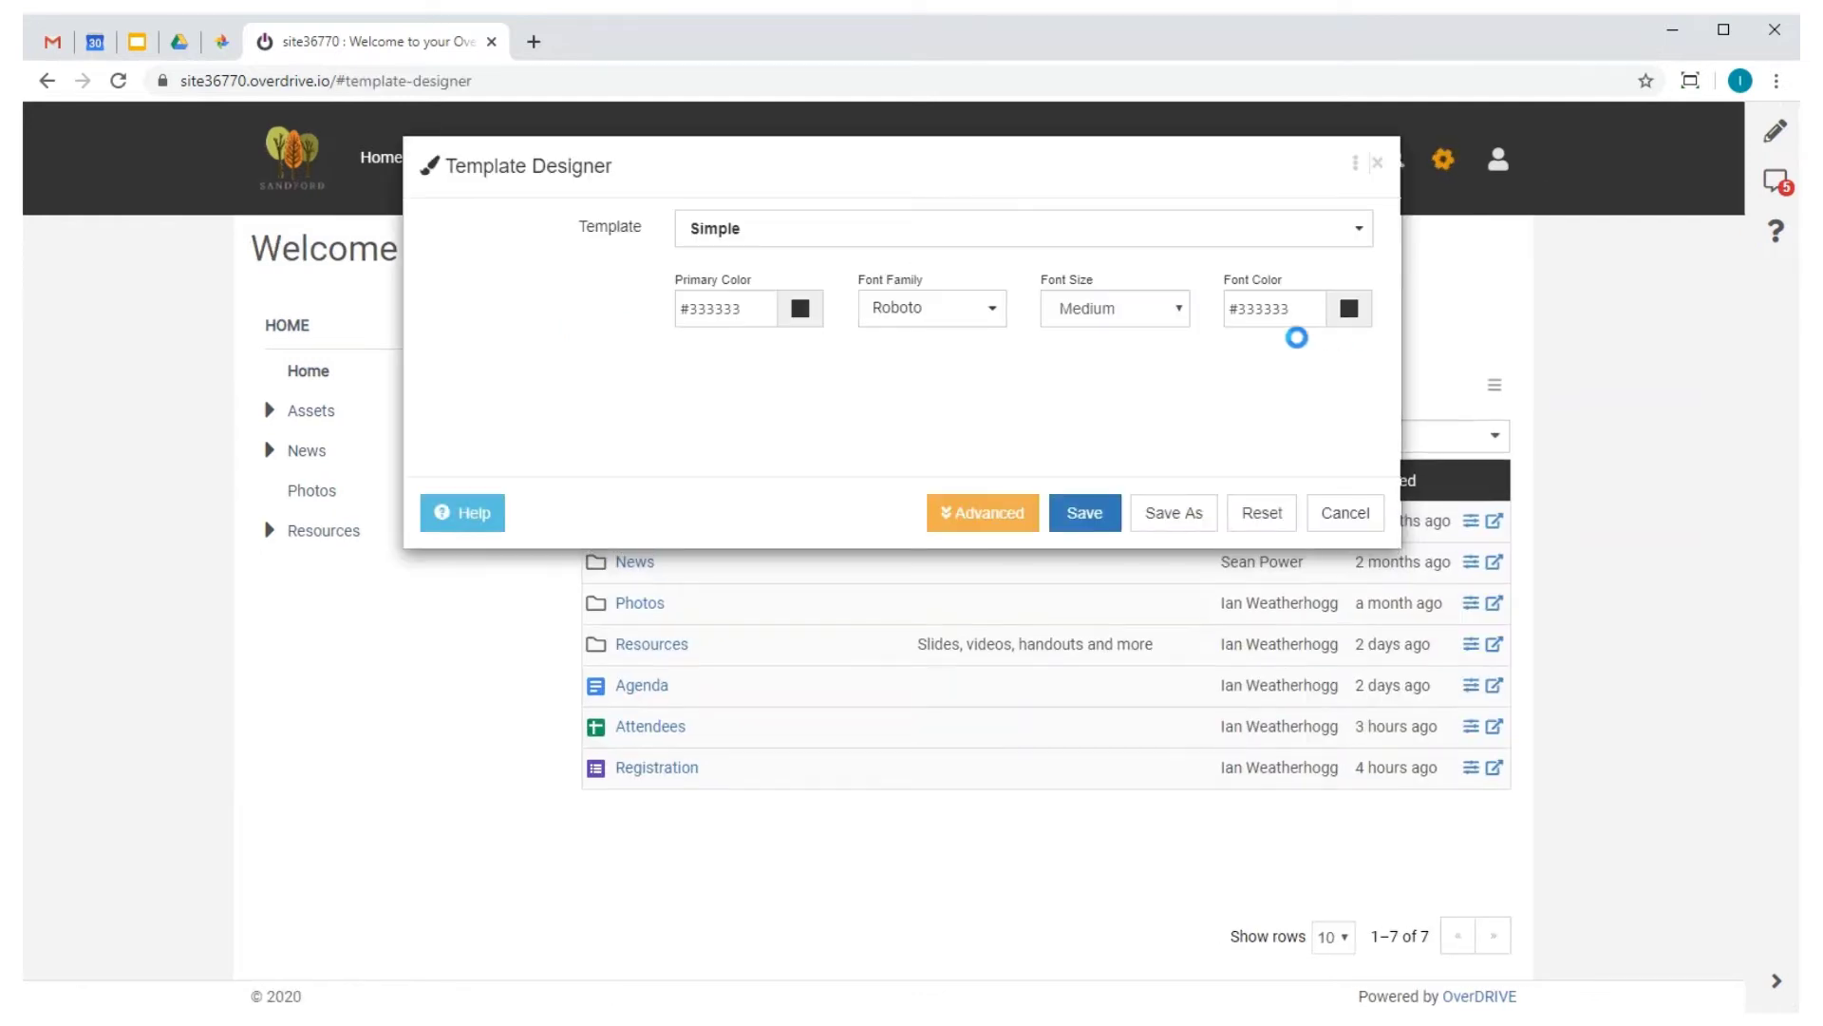
pyautogui.click(1123, 245)
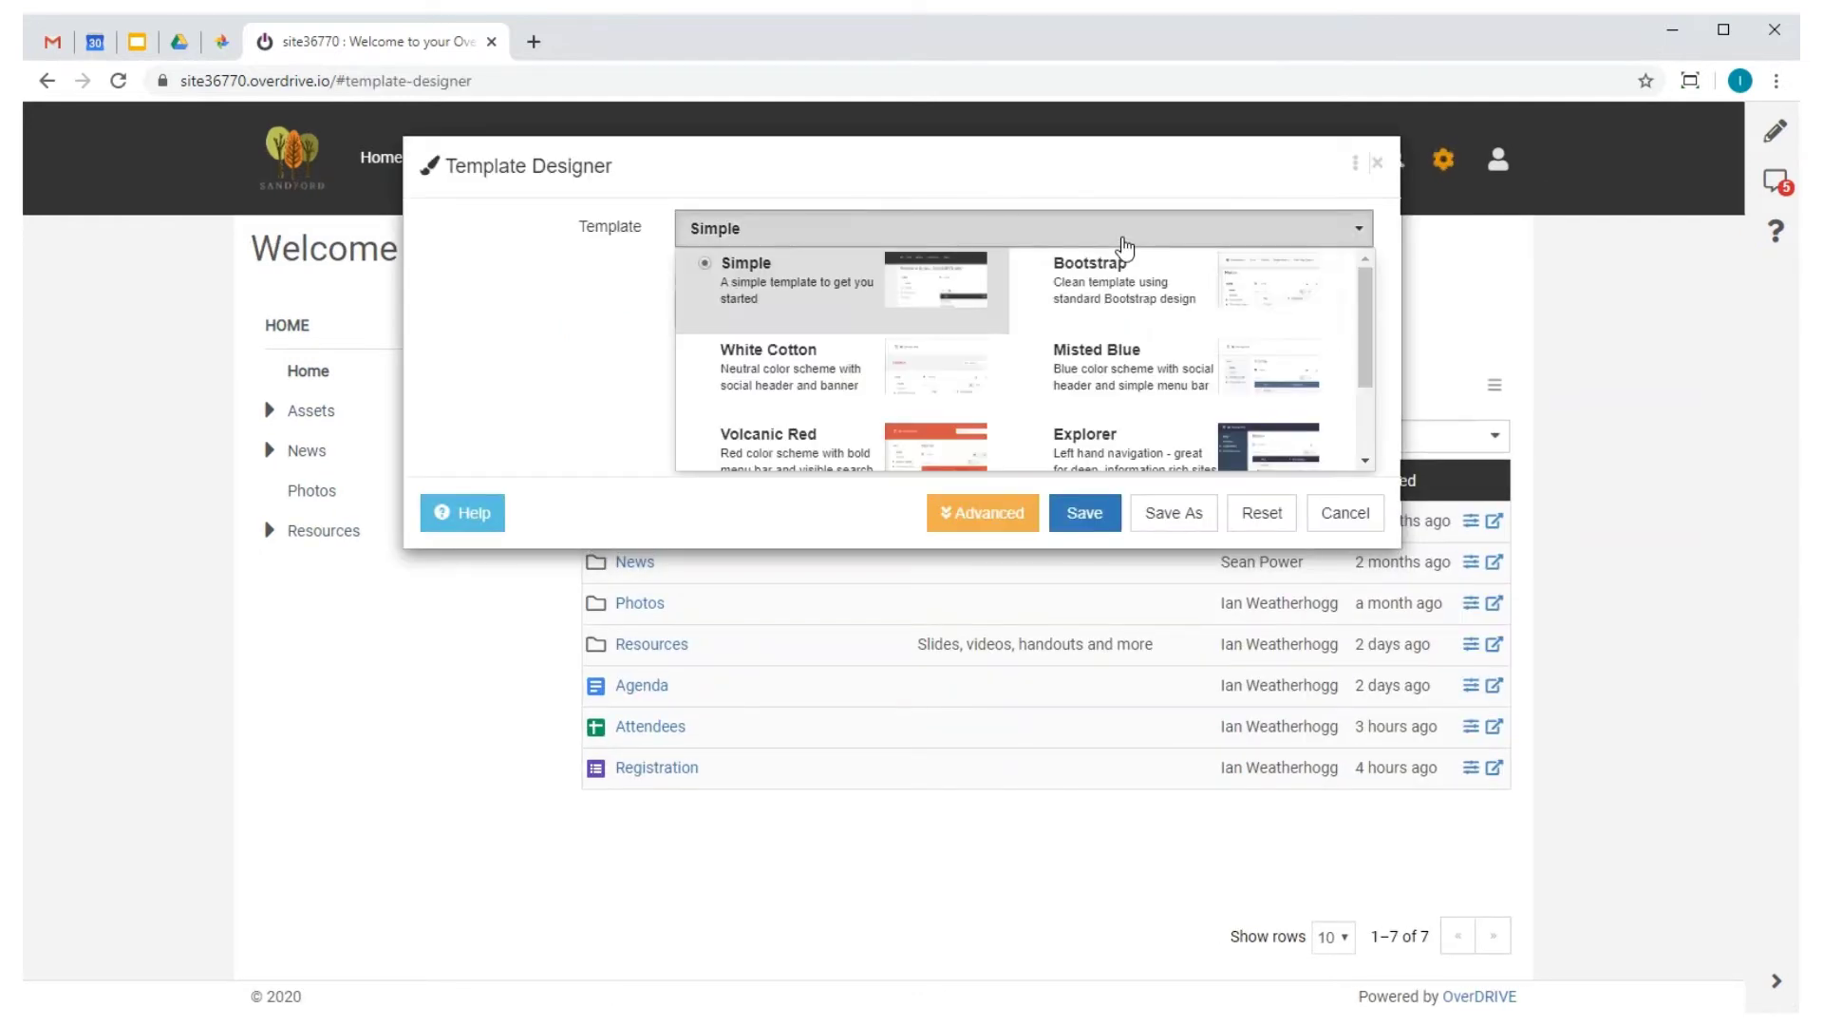
pyautogui.click(1131, 349)
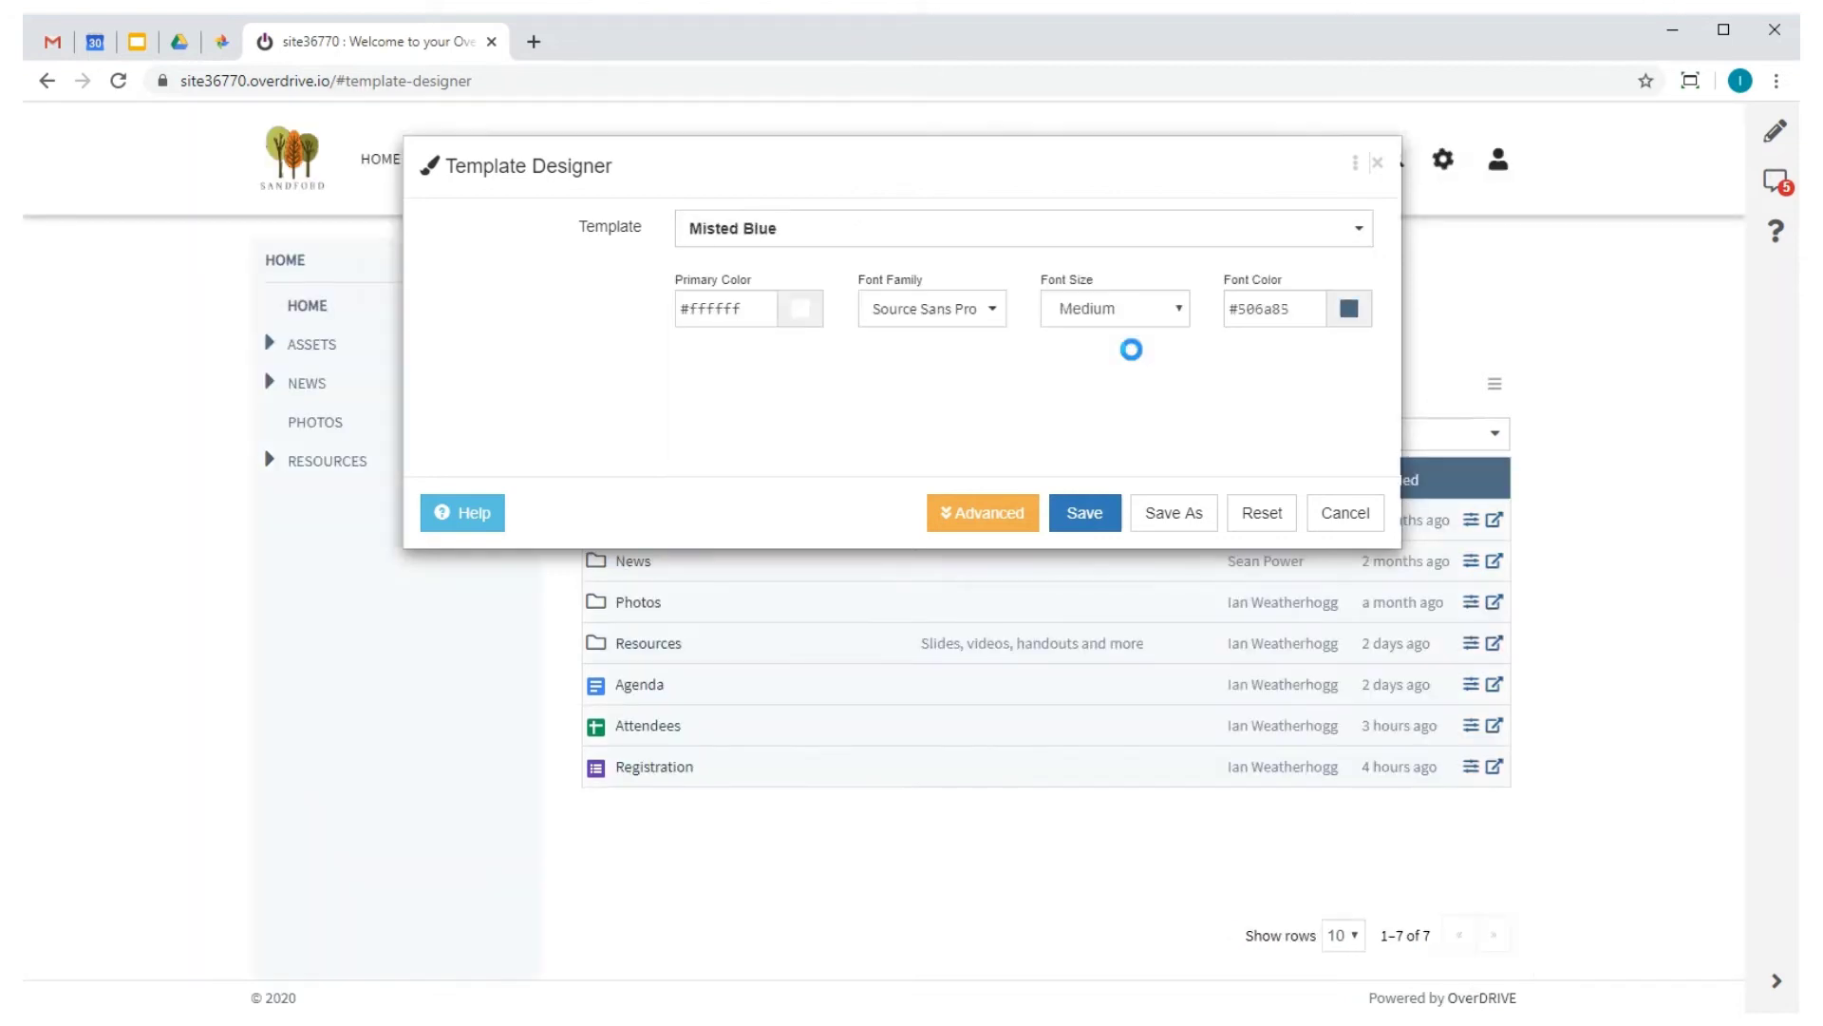
# Step: Set the Advanced Side Menu Position to Off and save the template
pyautogui.click(1010, 510)
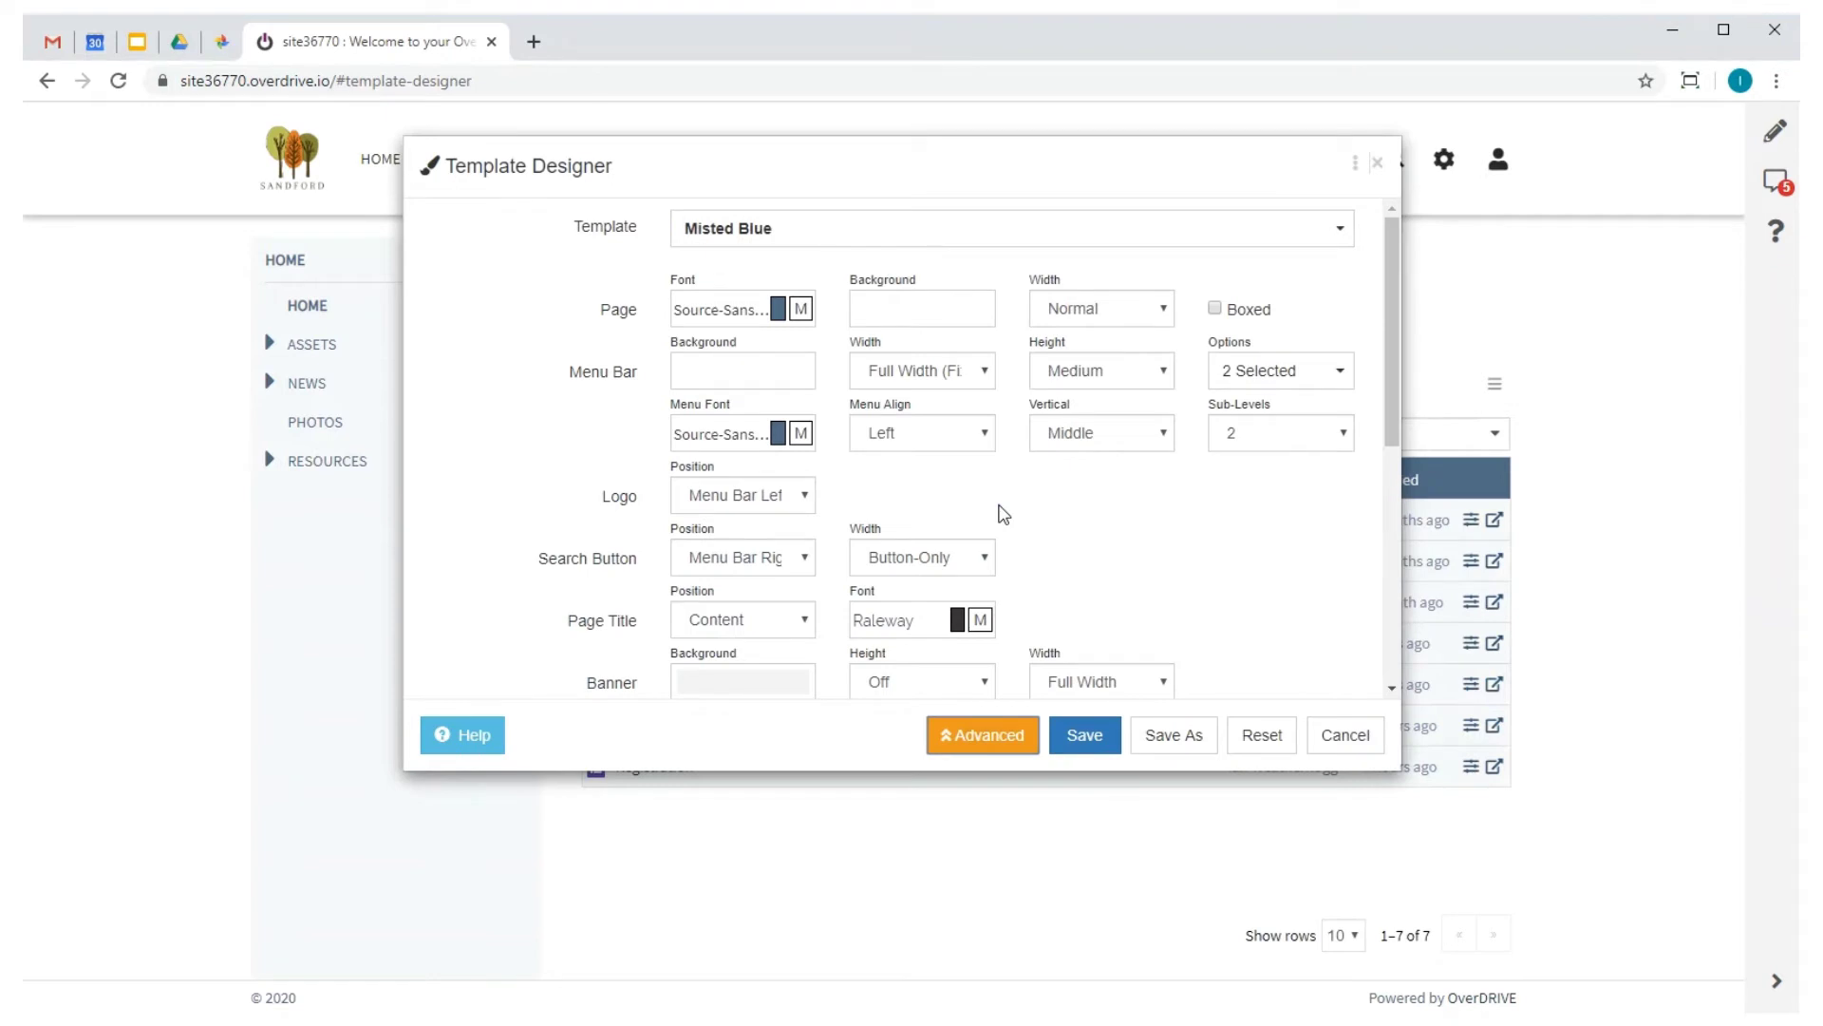
pyautogui.scroll(-3, 1016, 513)
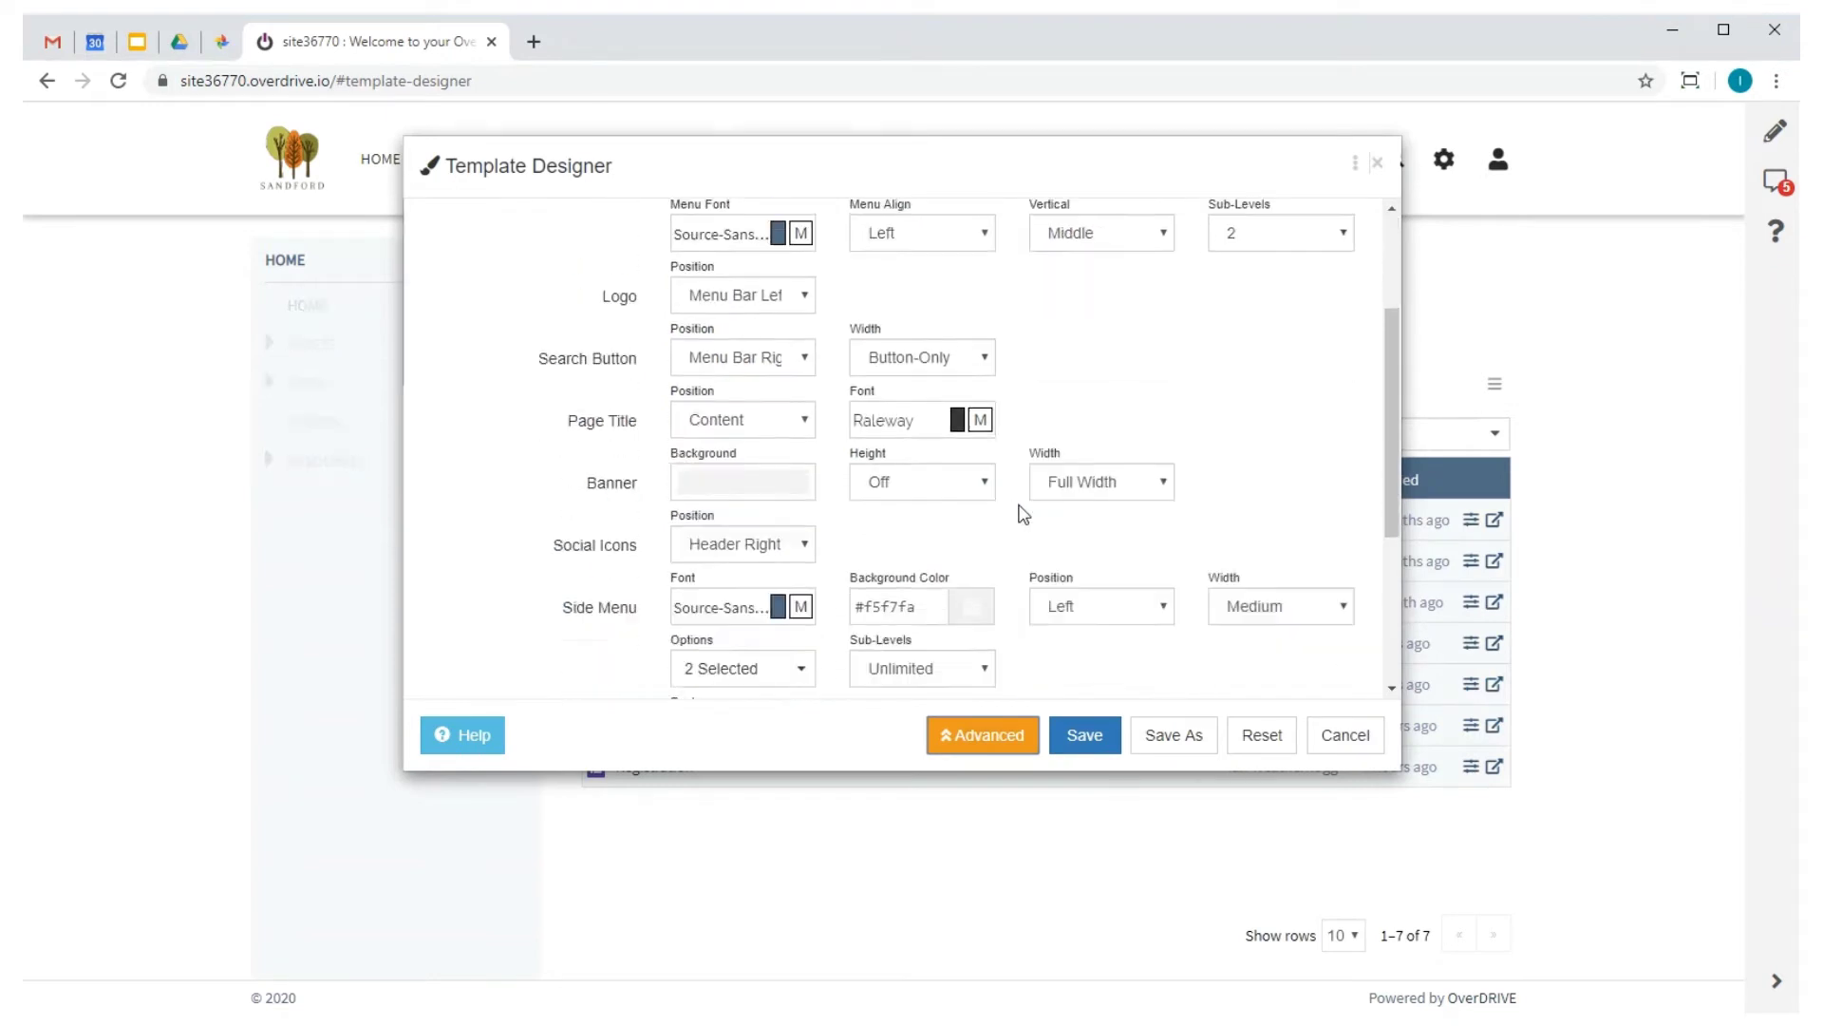
pyautogui.click(1109, 474)
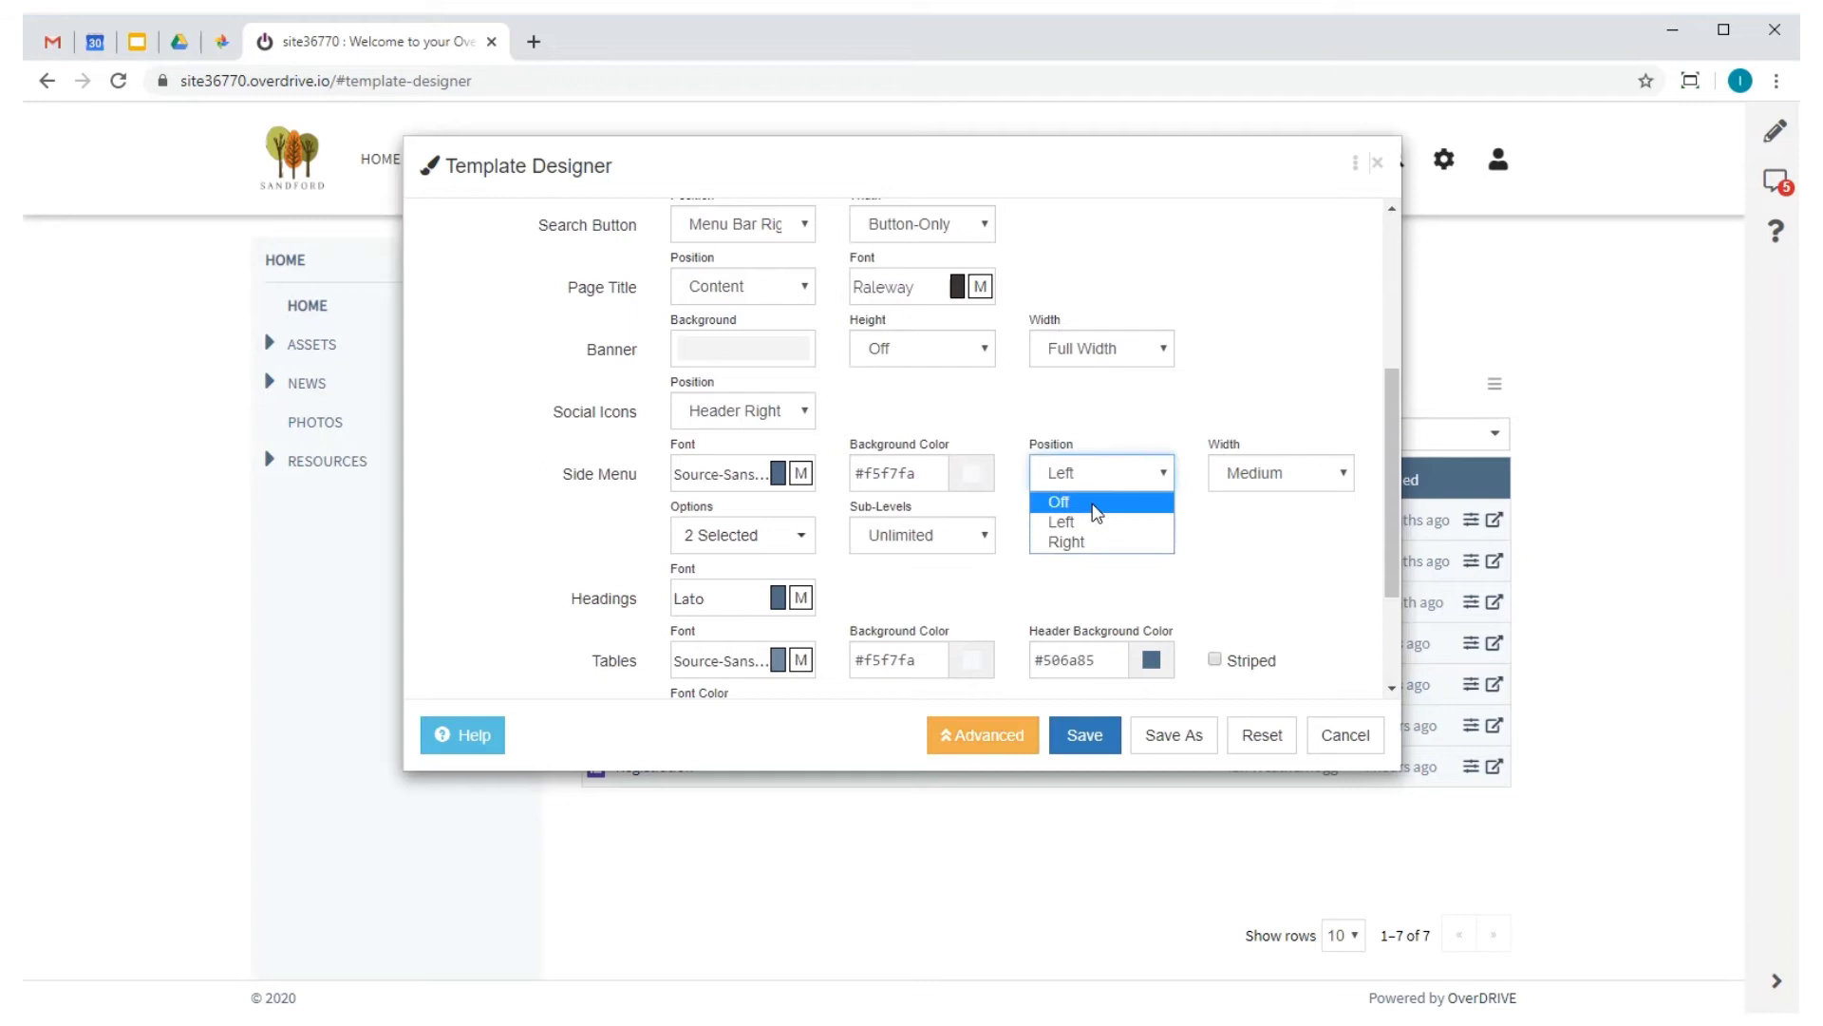
pyautogui.click(1096, 509)
pyautogui.click(1090, 735)
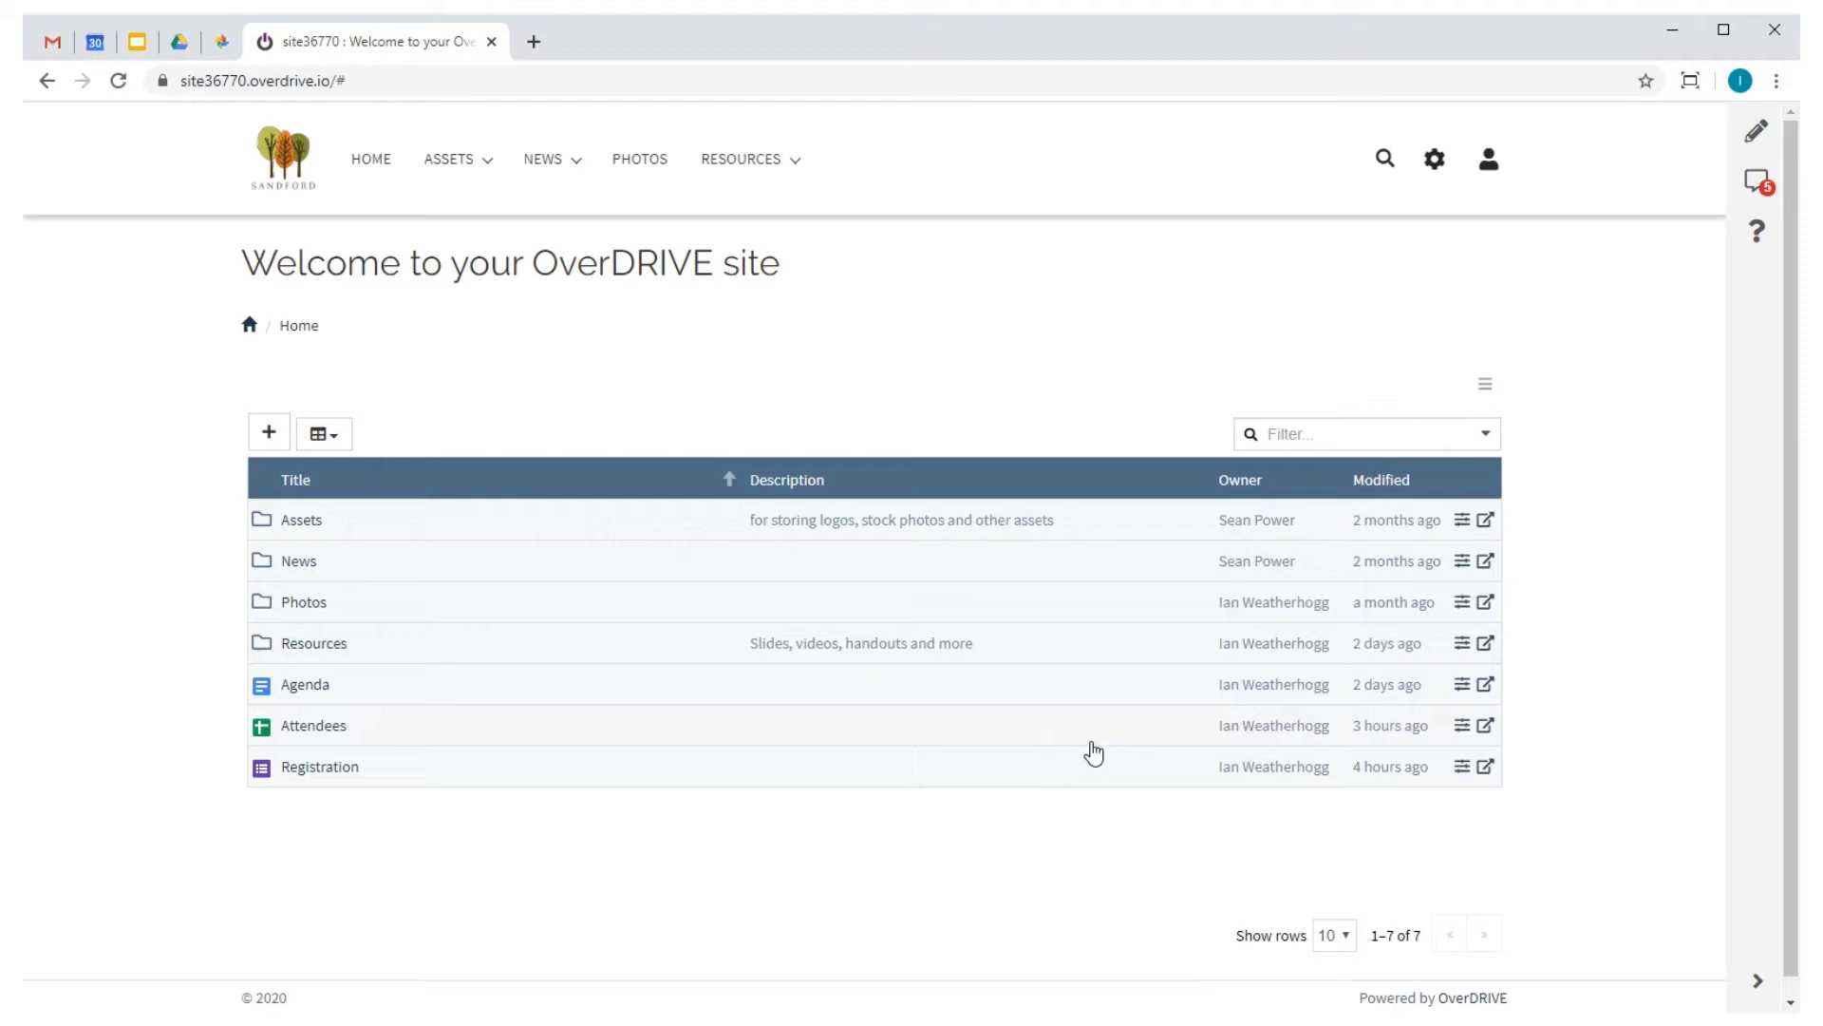
# Step: Go to the Slides page through the RESOURCES dropdown in the top menu
pyautogui.moveTo(743, 171)
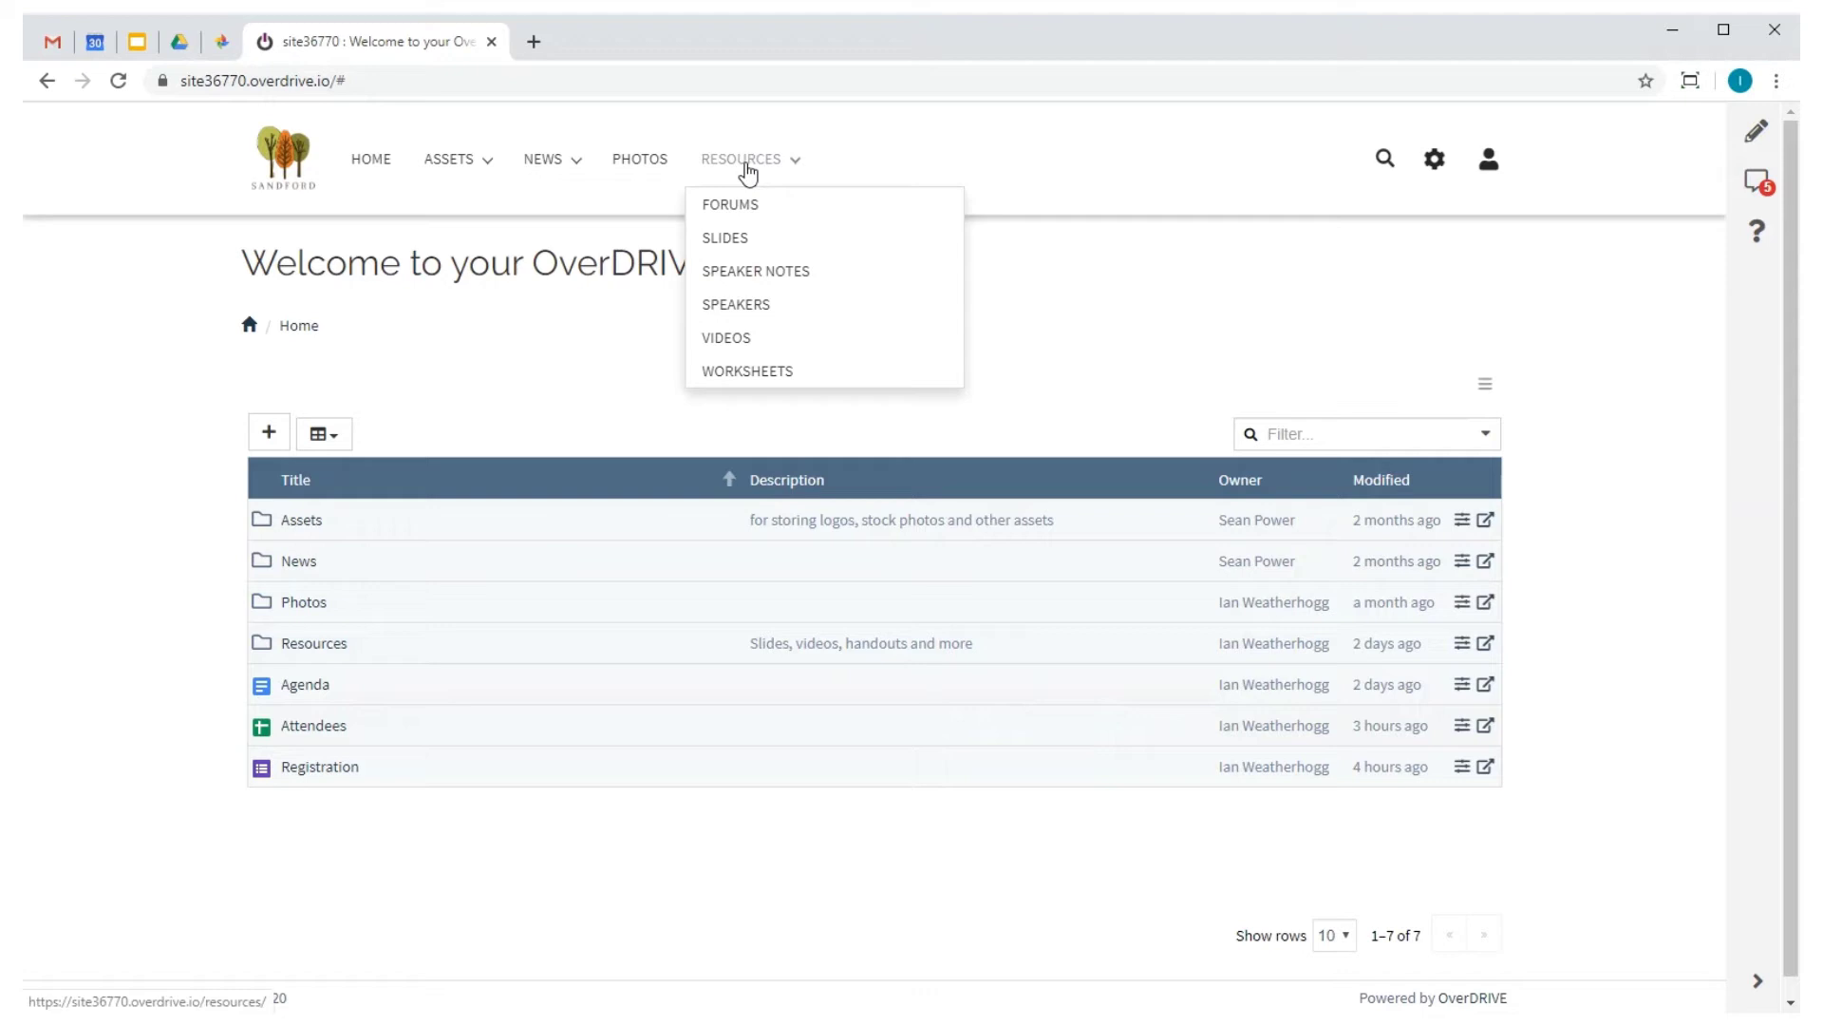
pyautogui.moveTo(573, 175)
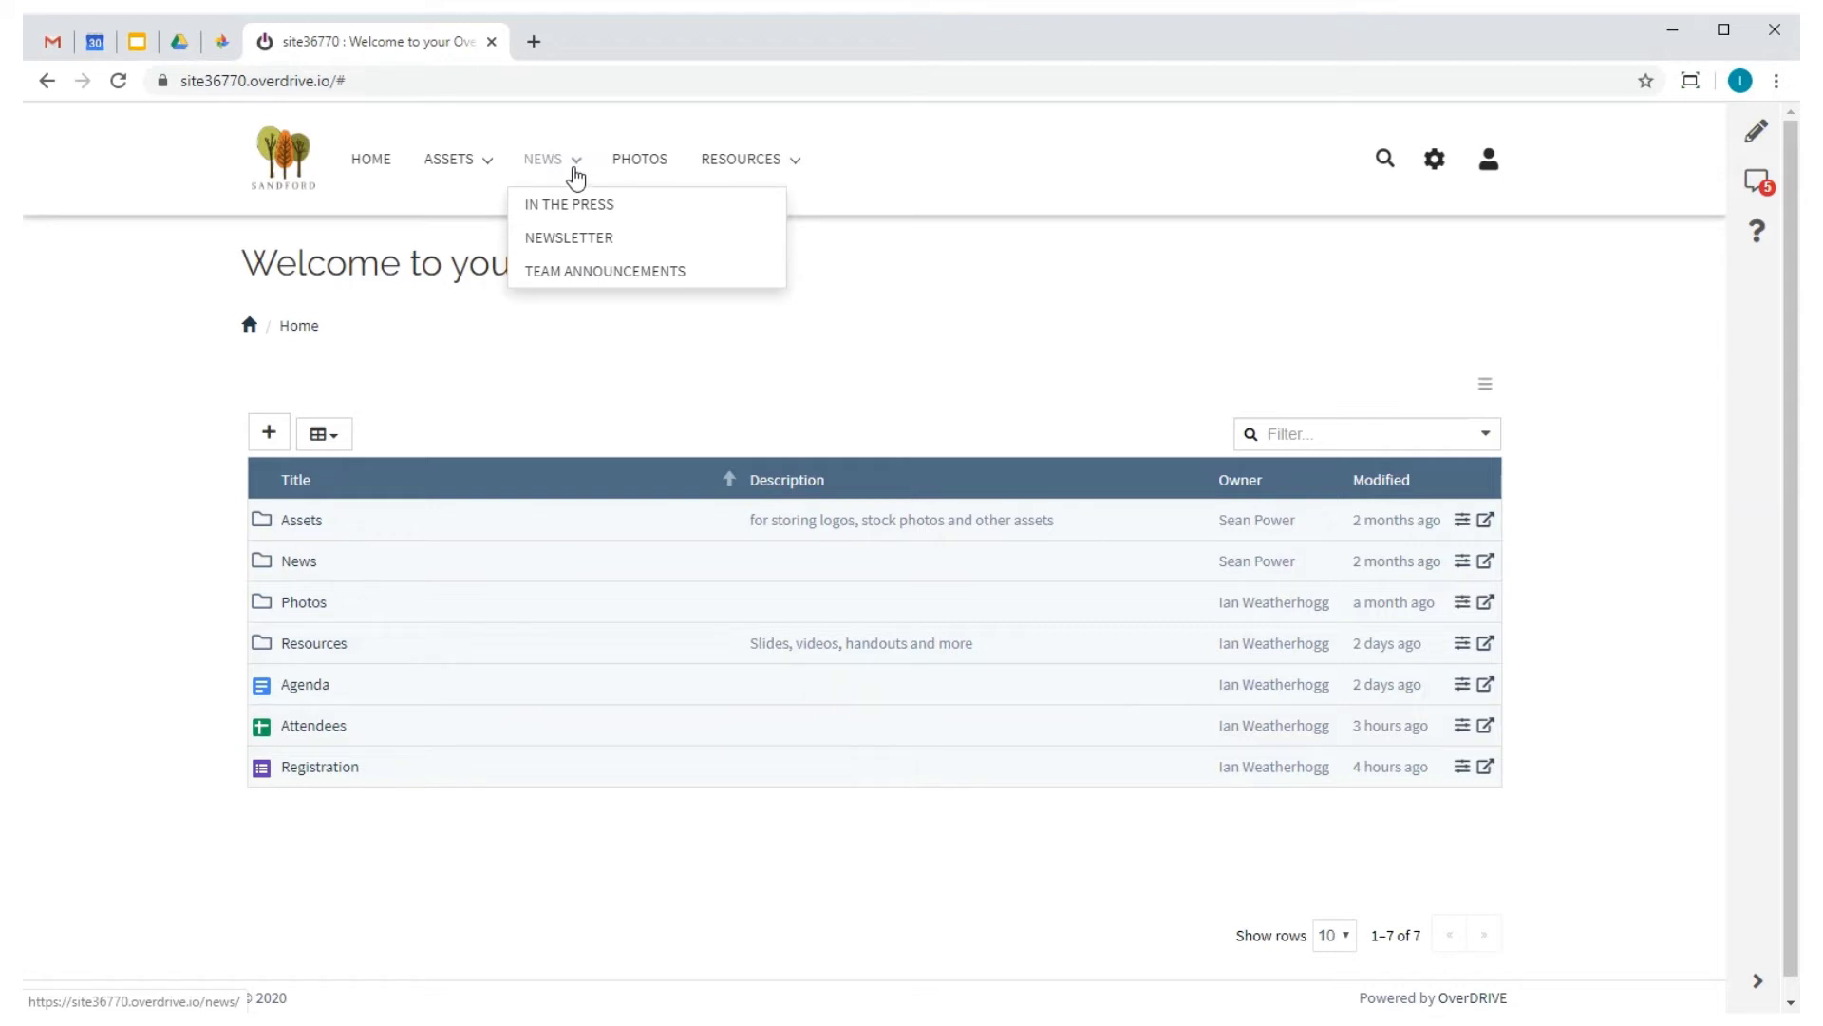
pyautogui.click(742, 242)
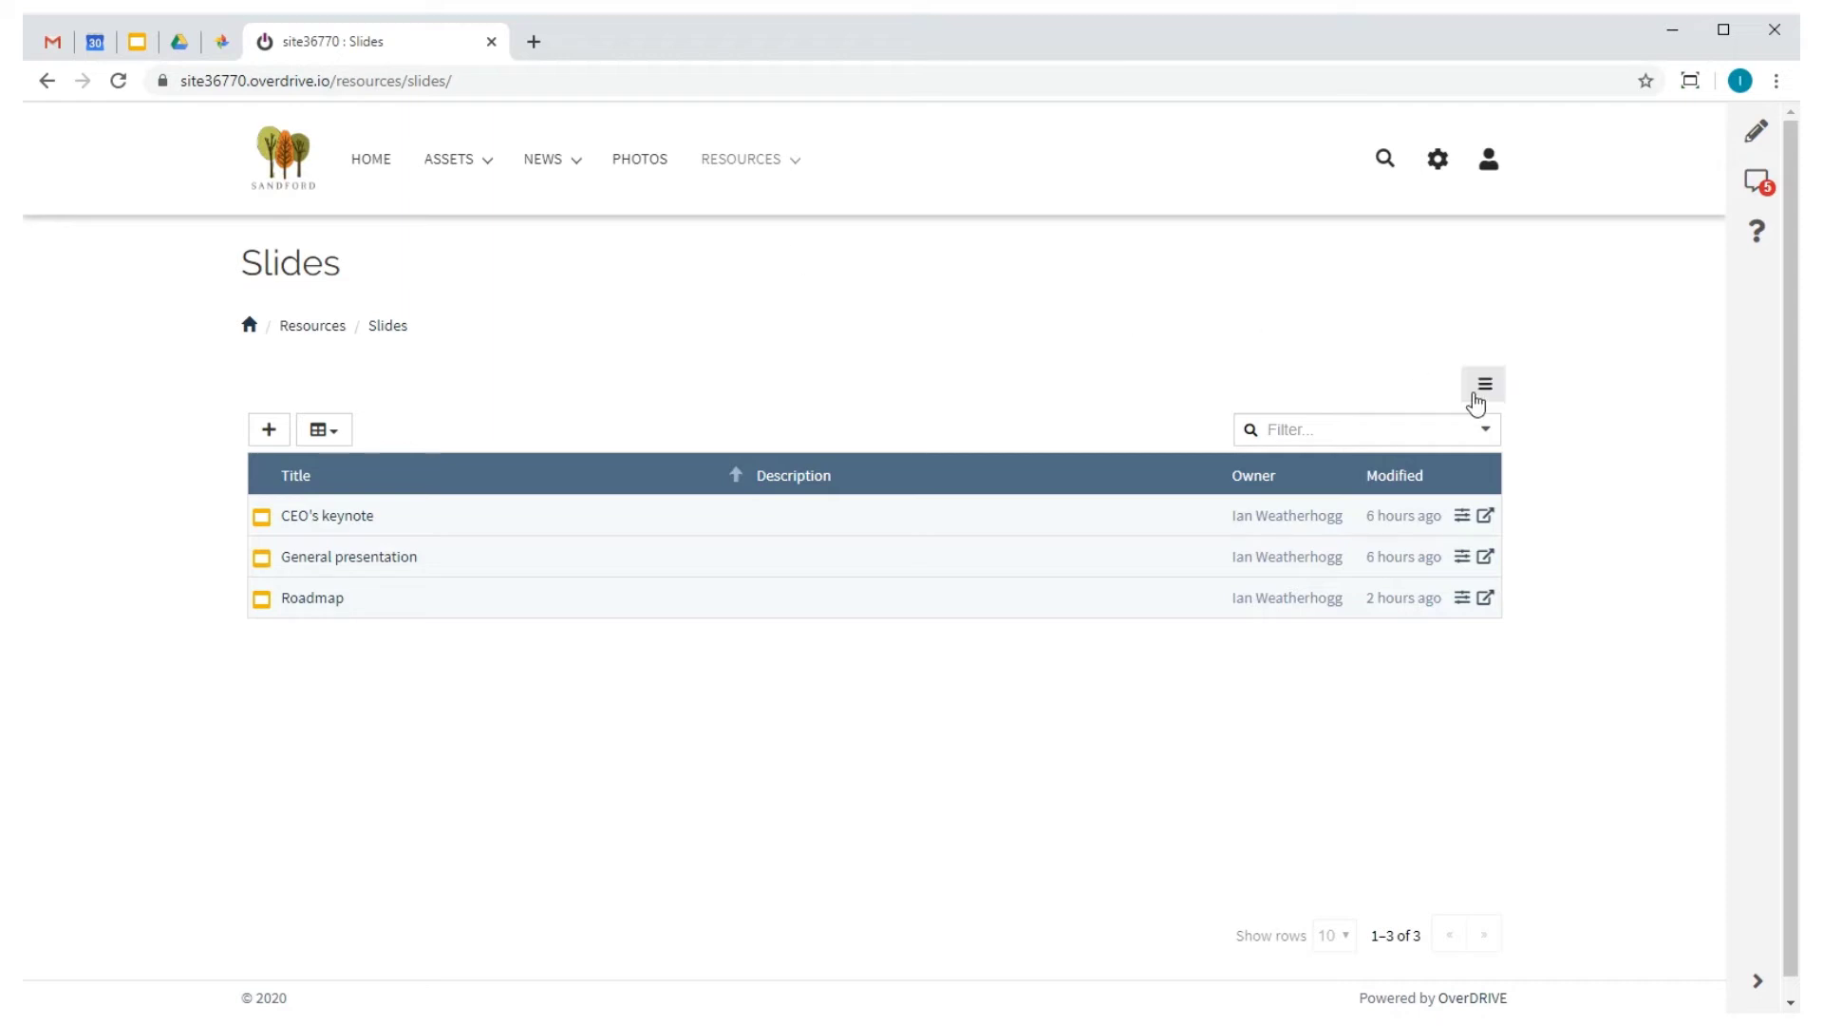
# Step: Show the Slides page as Large Icons and display the Add Folder Content menu
pyautogui.click(1482, 389)
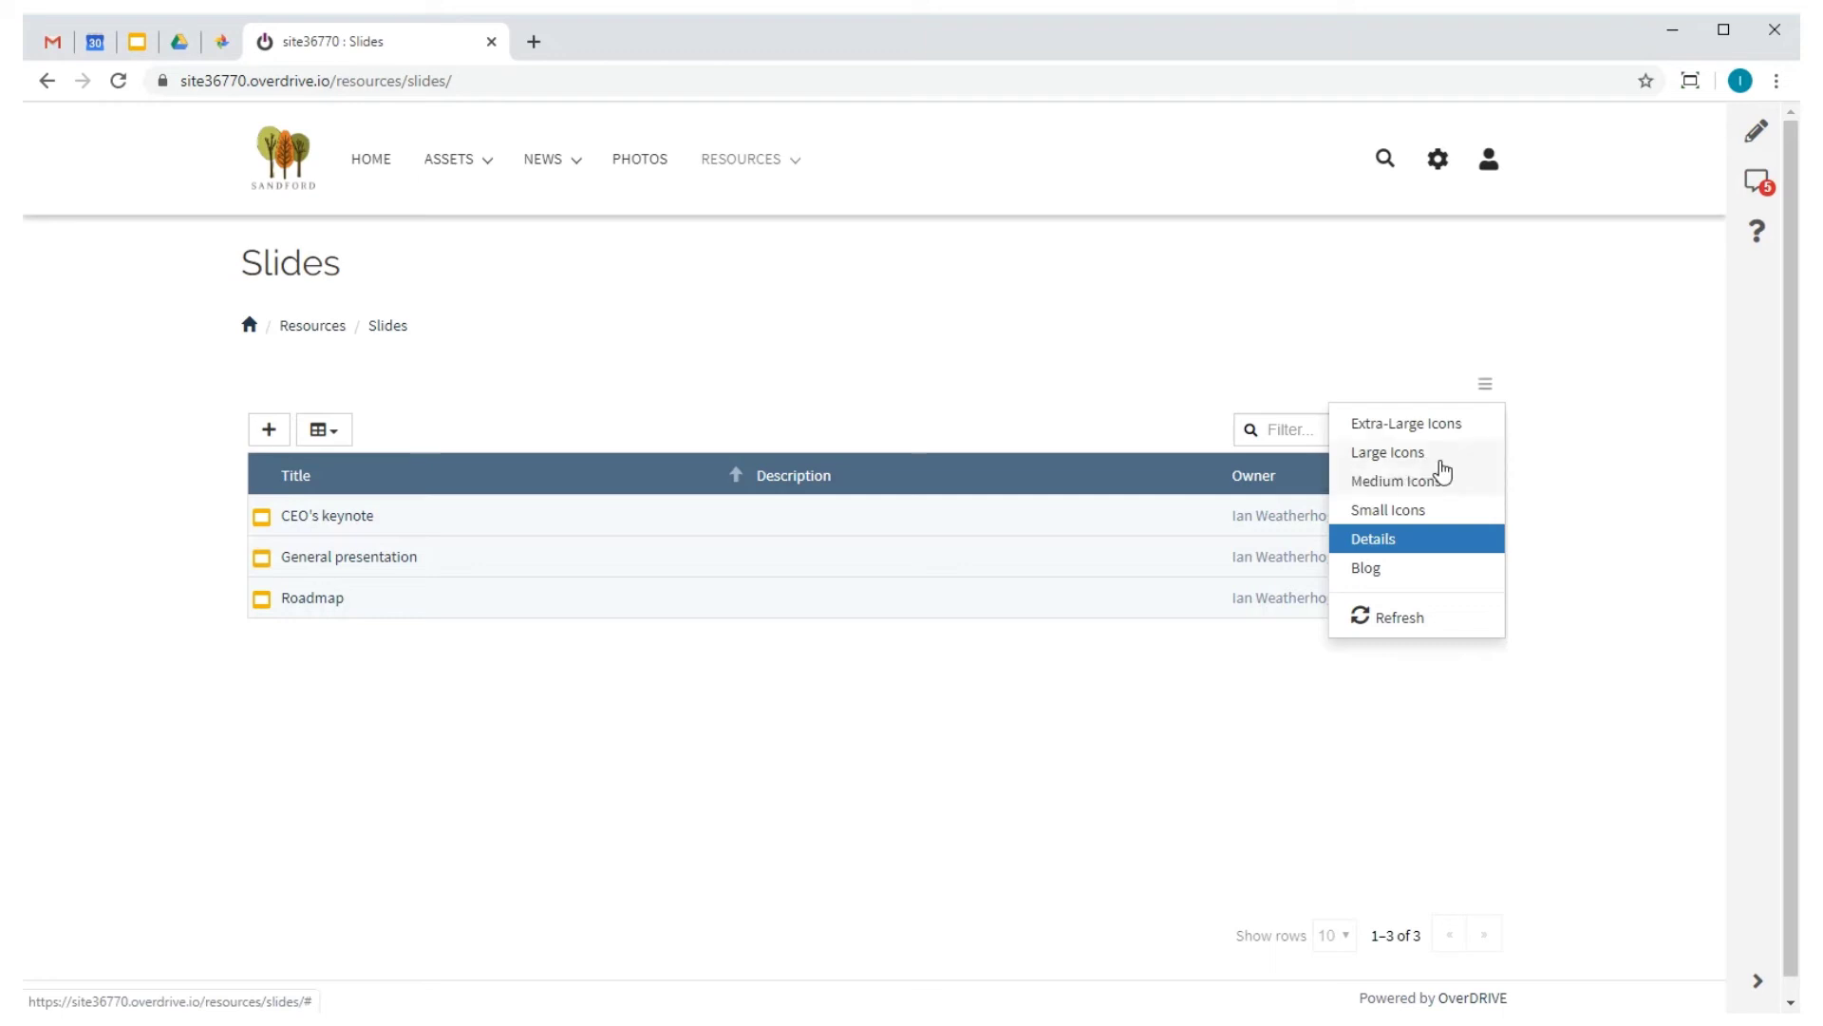
pyautogui.click(1437, 456)
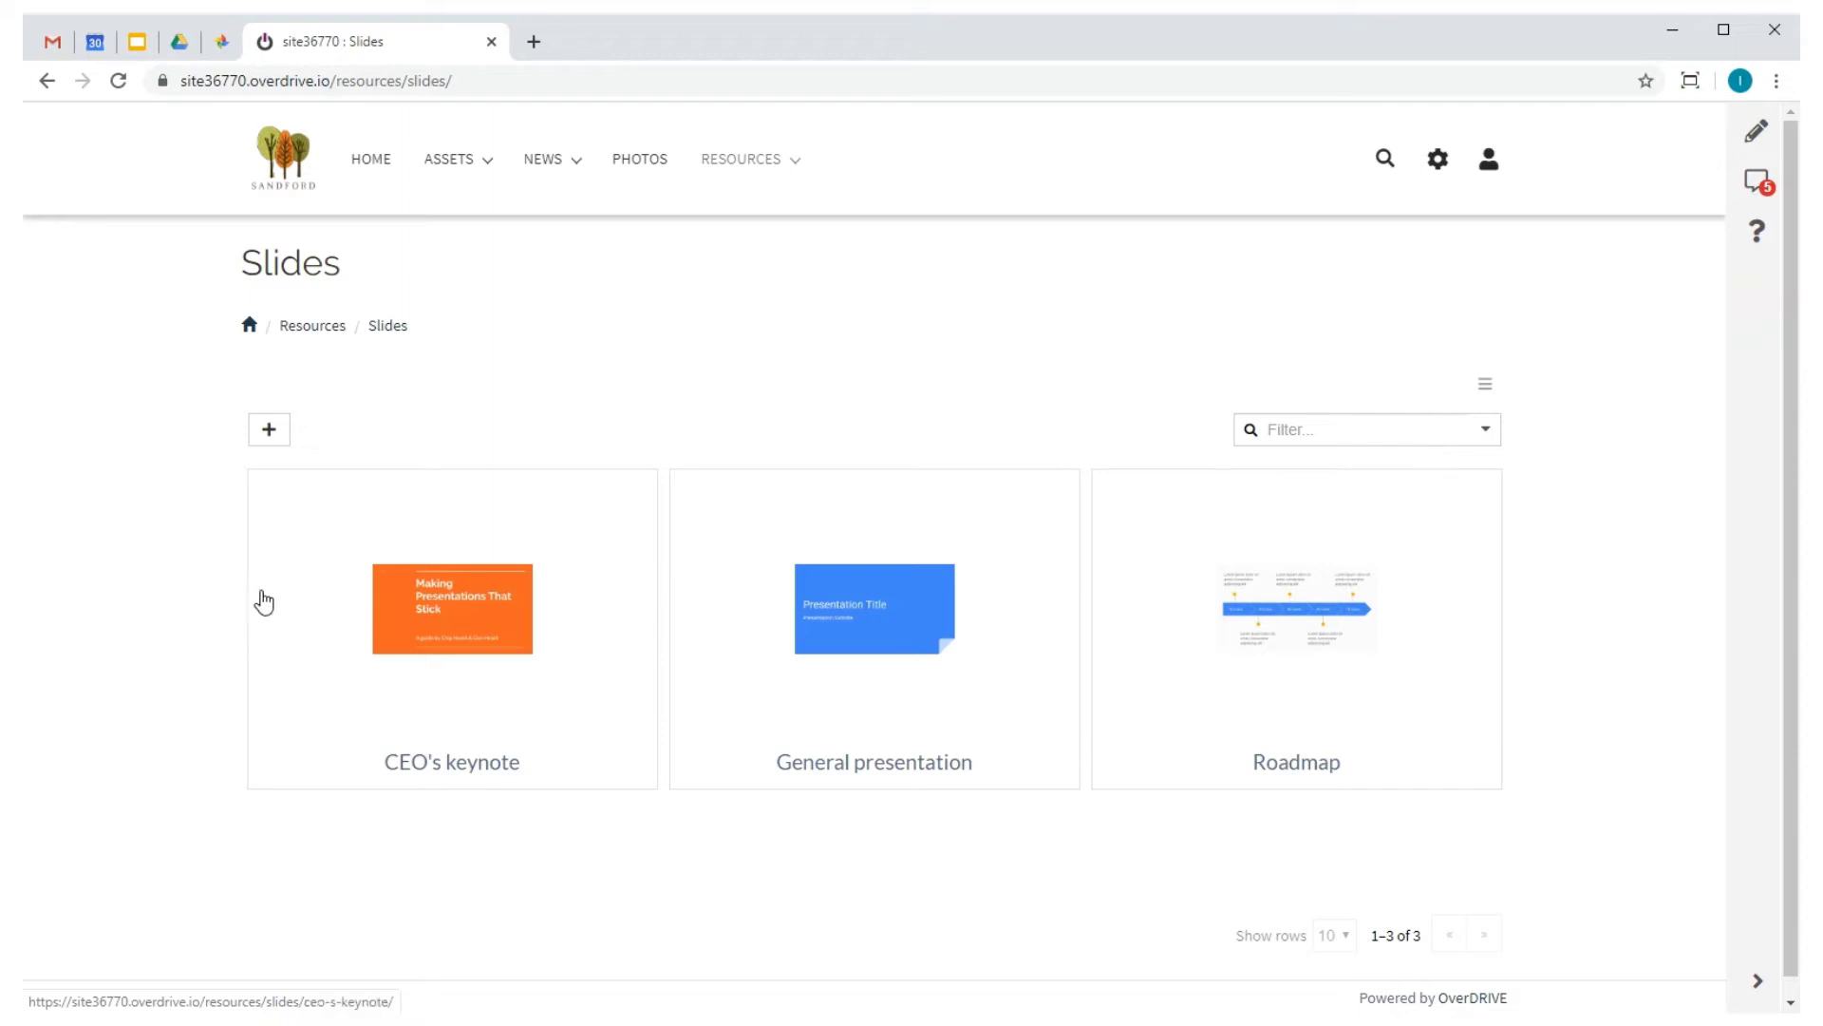
pyautogui.click(275, 435)
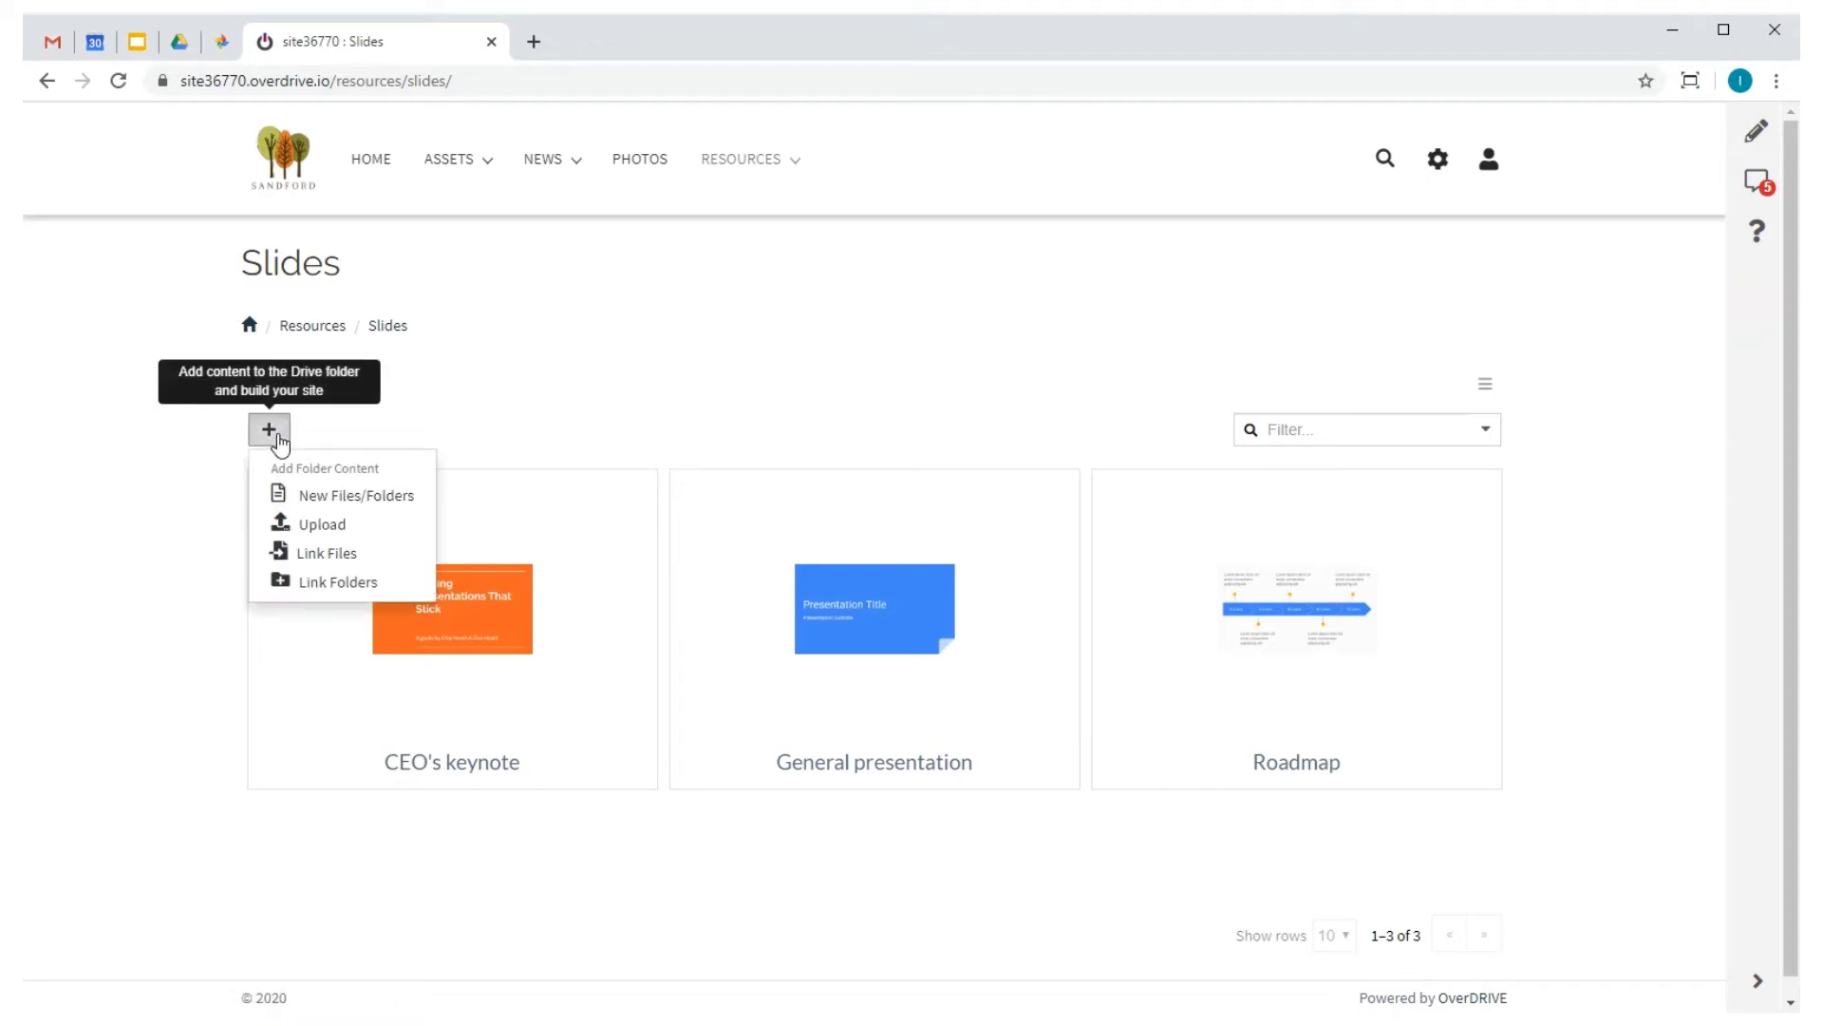
# Step: Open CEO's keynote in Edit mode, then return to the site's home page
pyautogui.click(248, 694)
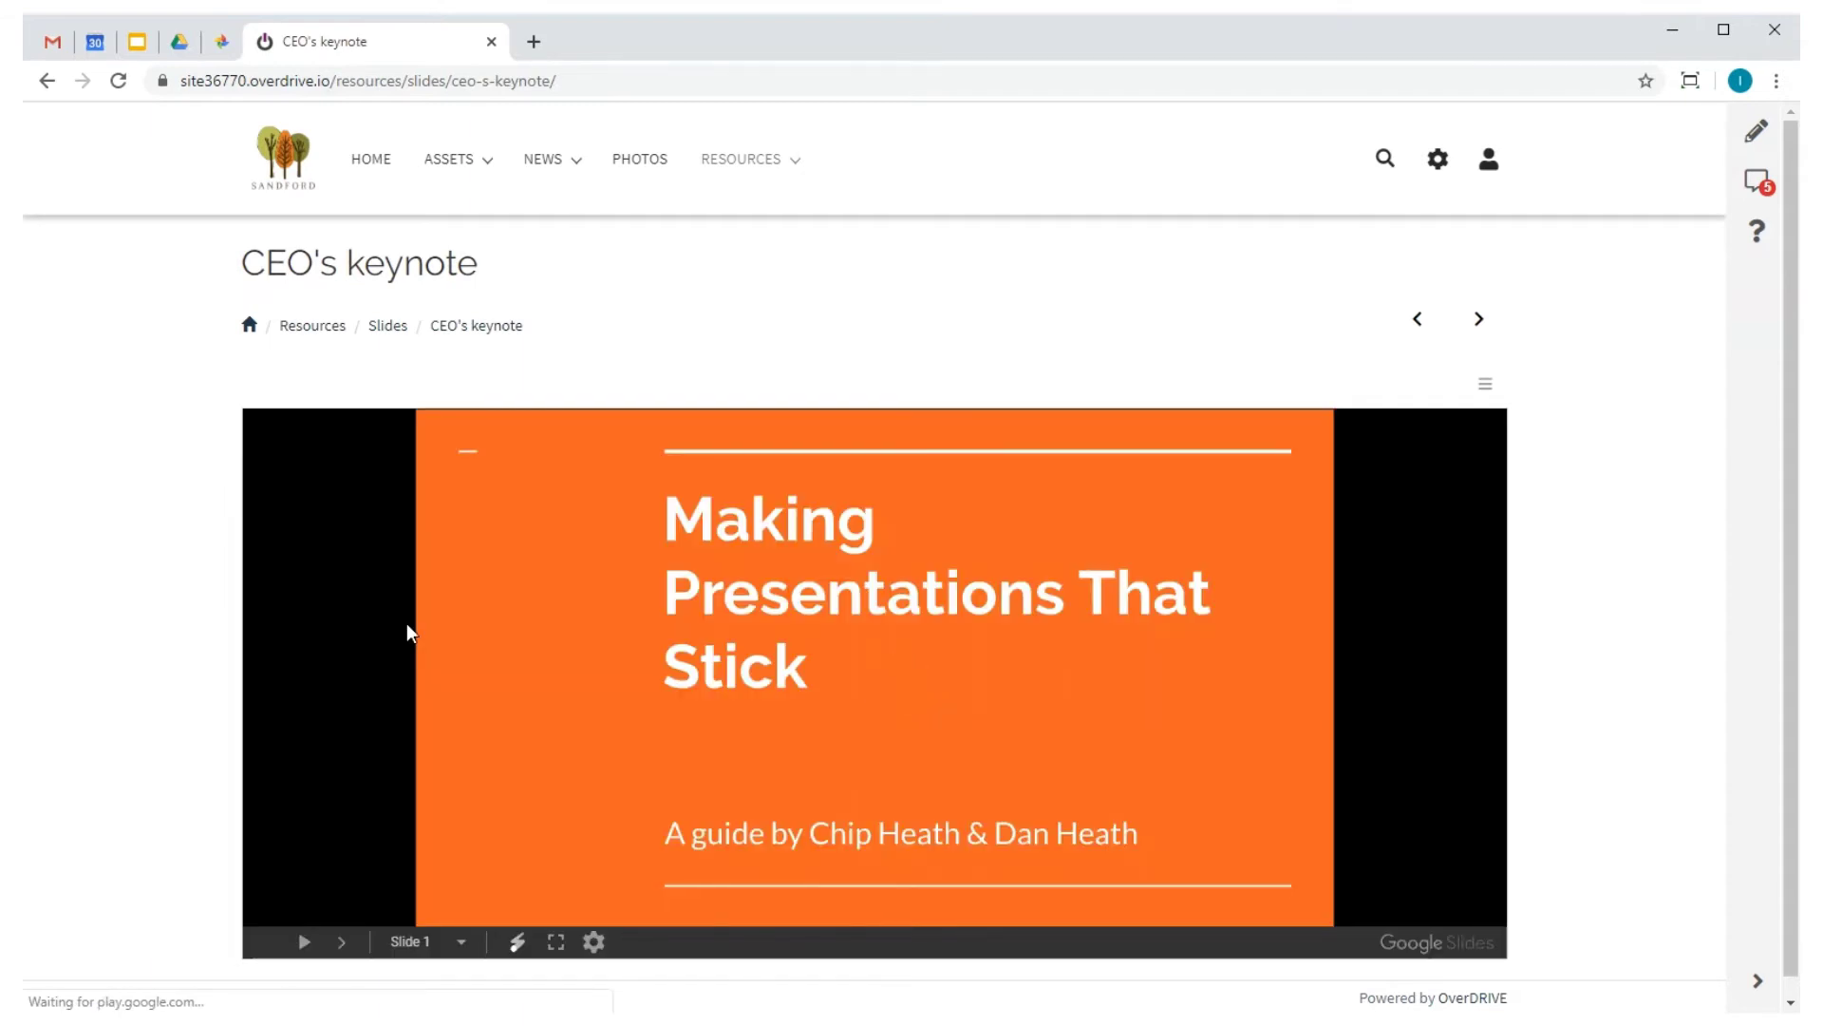
pyautogui.click(1485, 383)
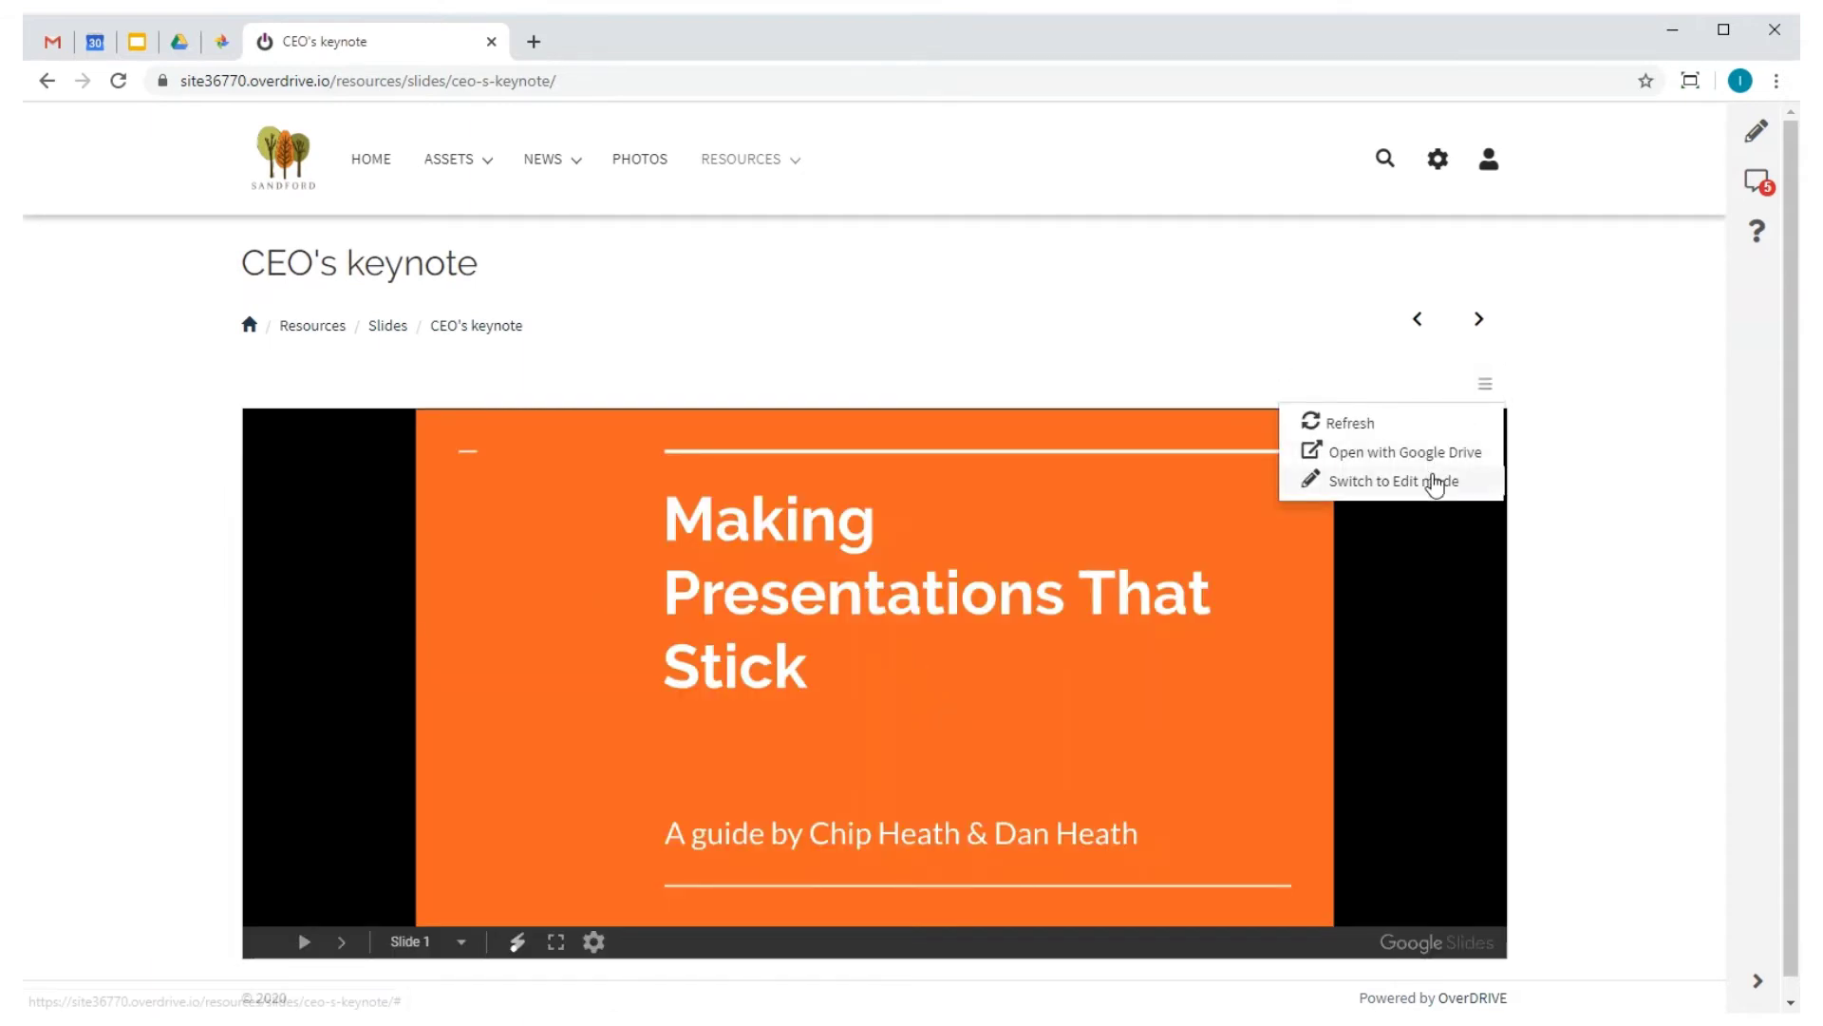
pyautogui.click(1436, 481)
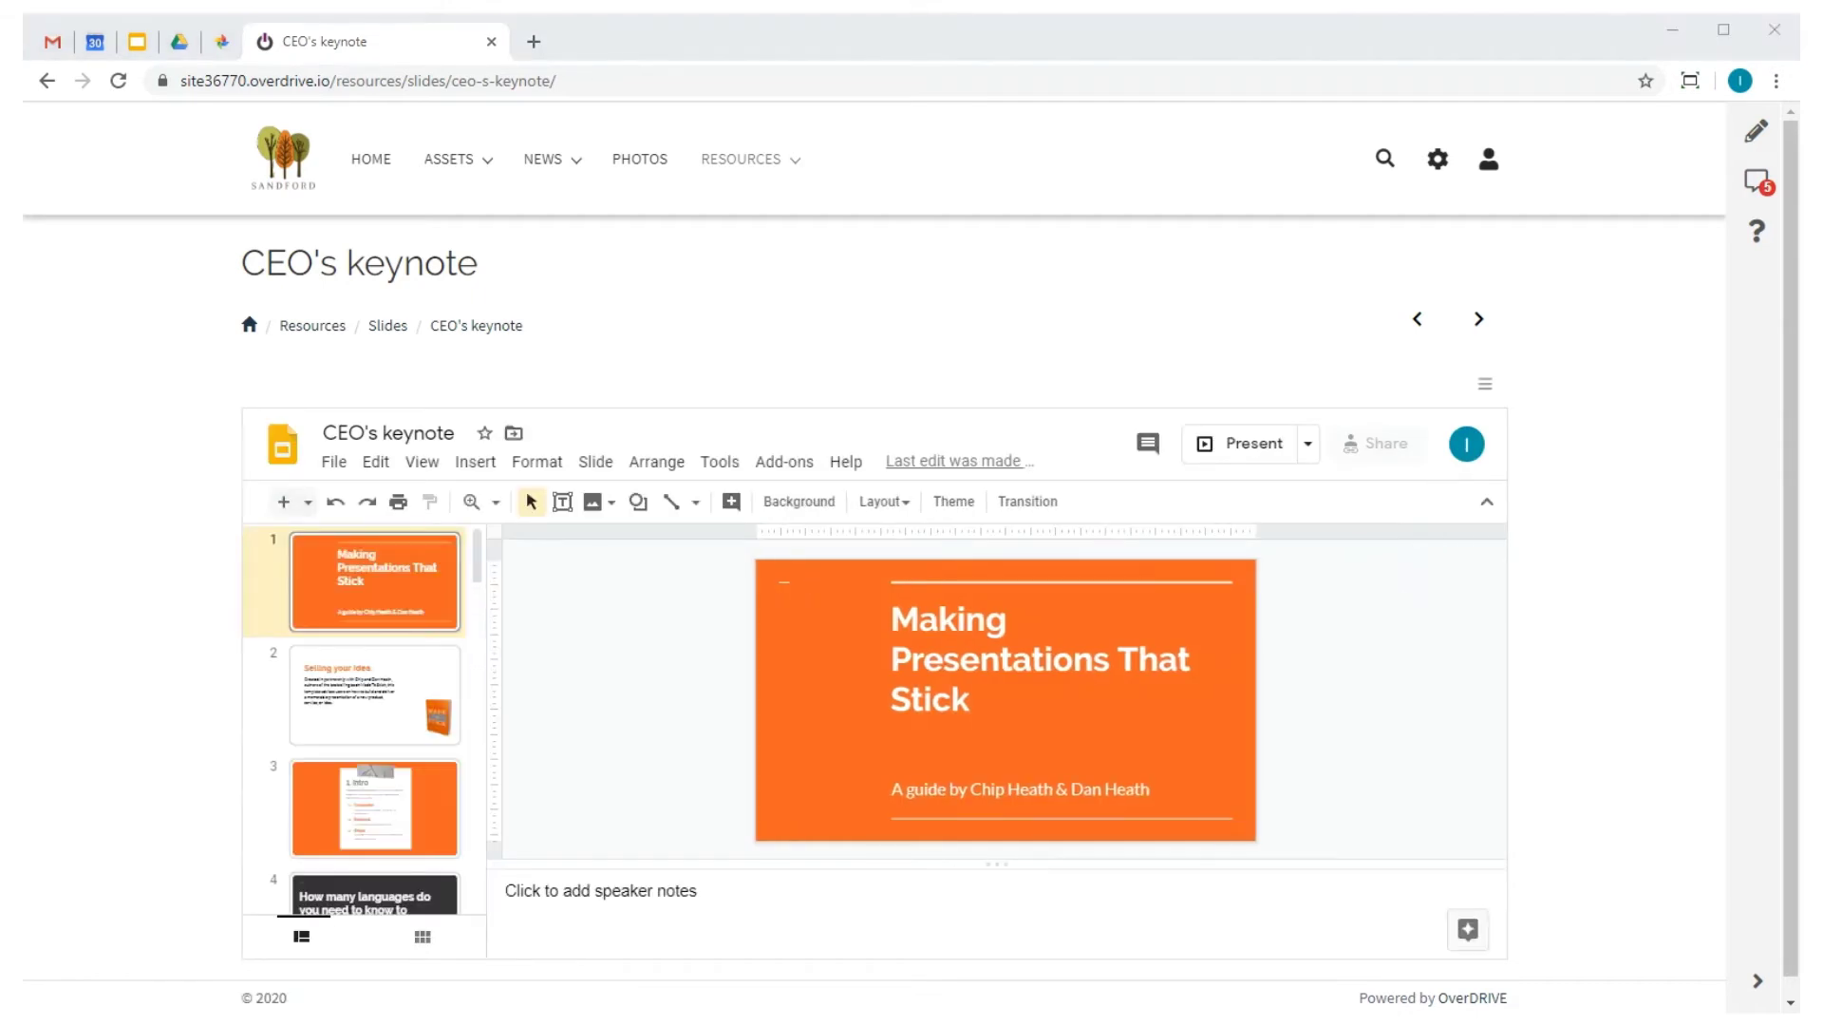
pyautogui.click(249, 326)
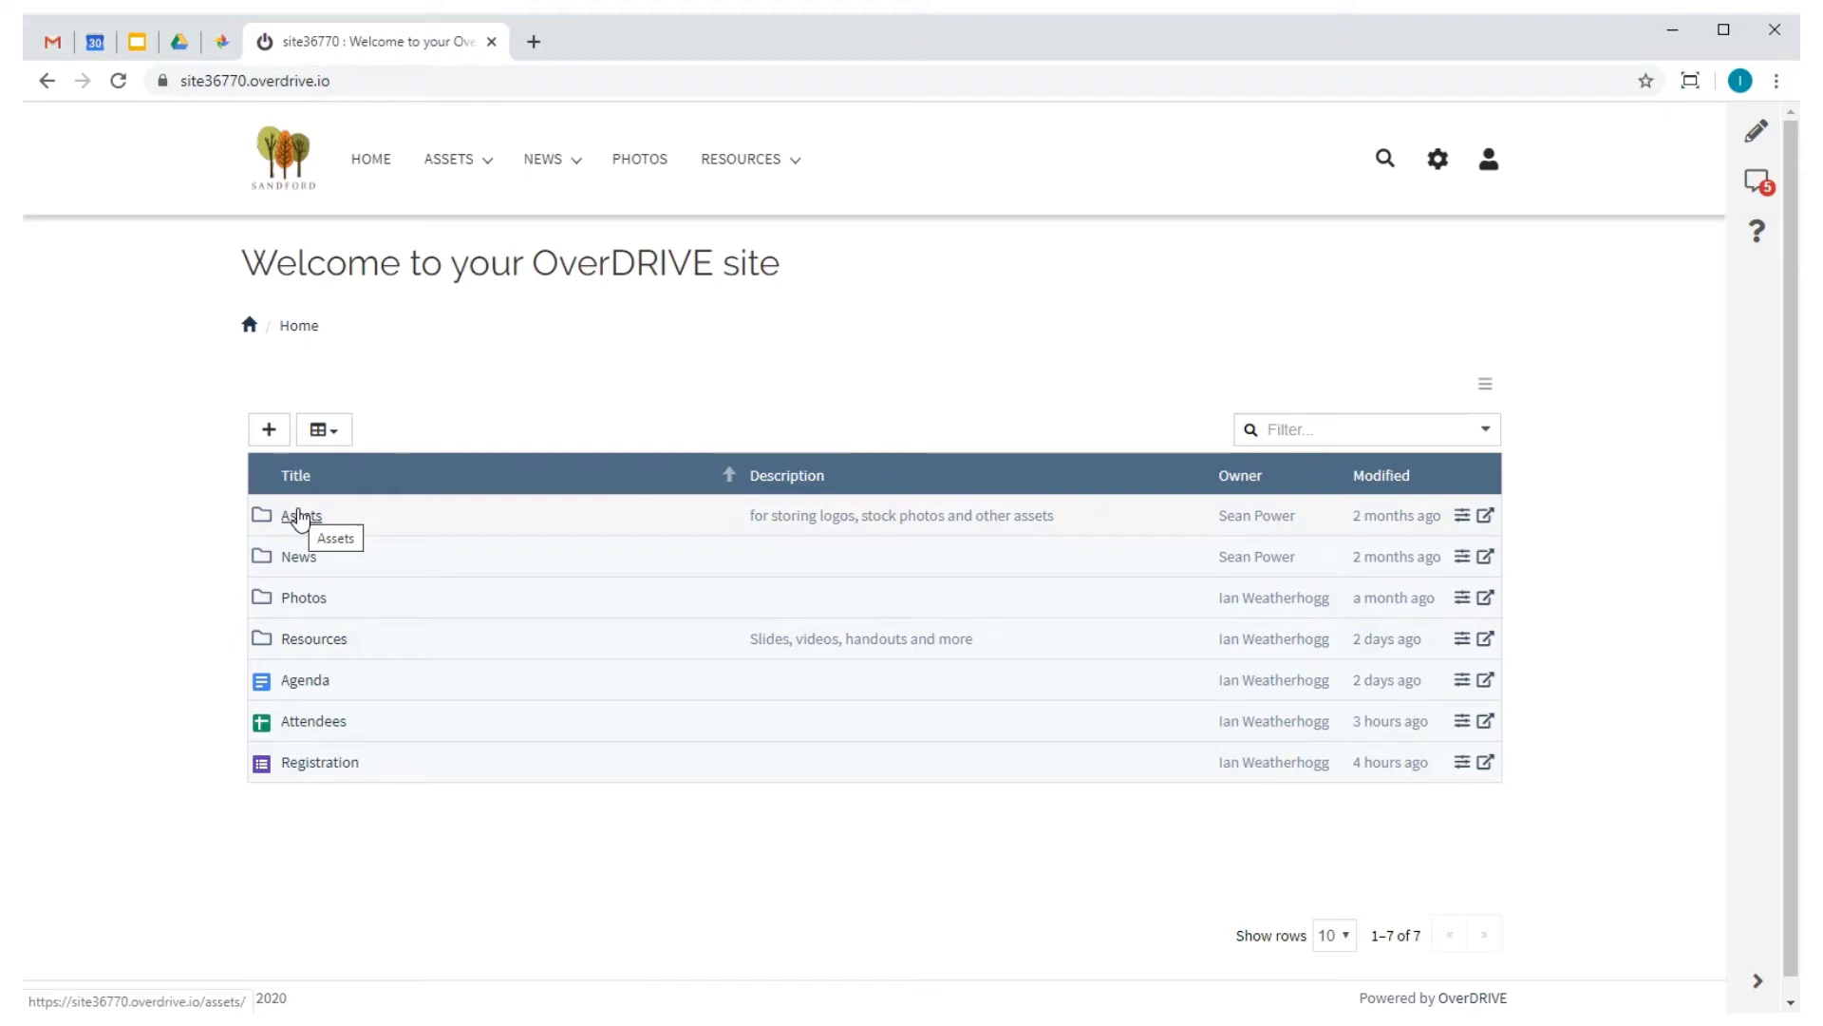
# Step: Toggle Show in Menus off for Assets and on for Agenda, Registration and Attendees
pyautogui.rightClick(301, 518)
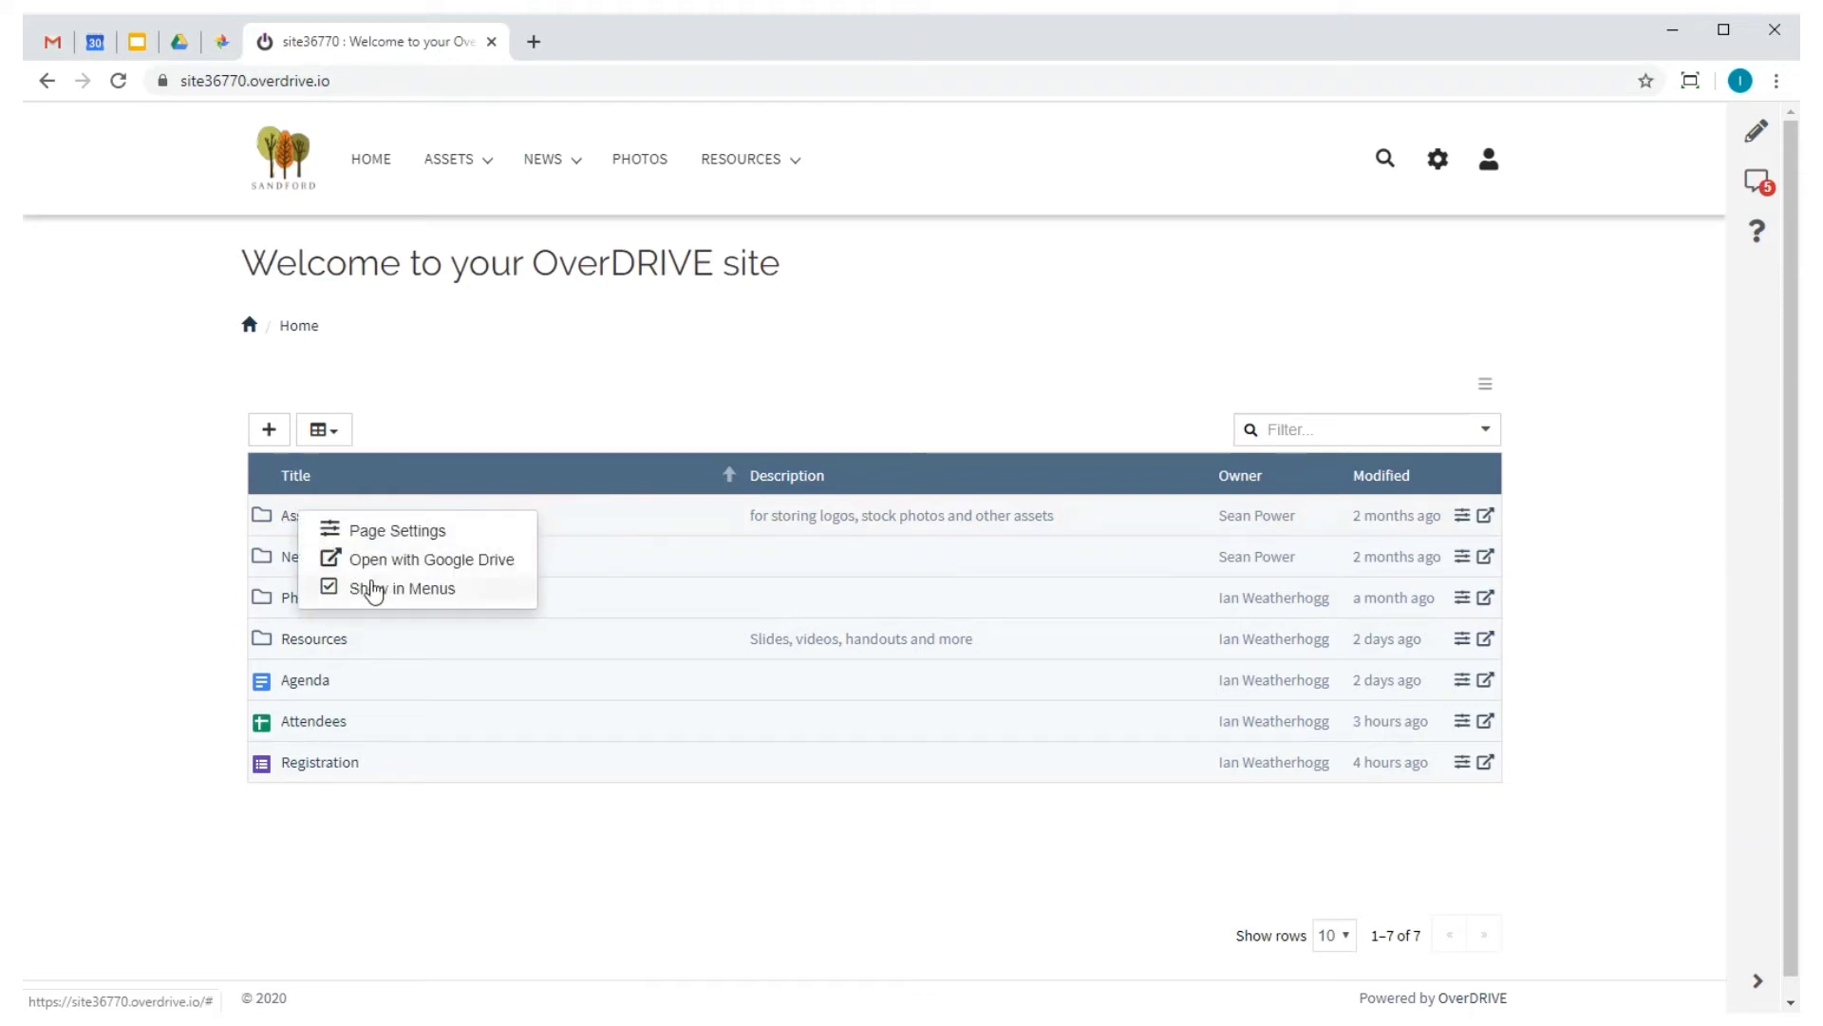
pyautogui.click(371, 589)
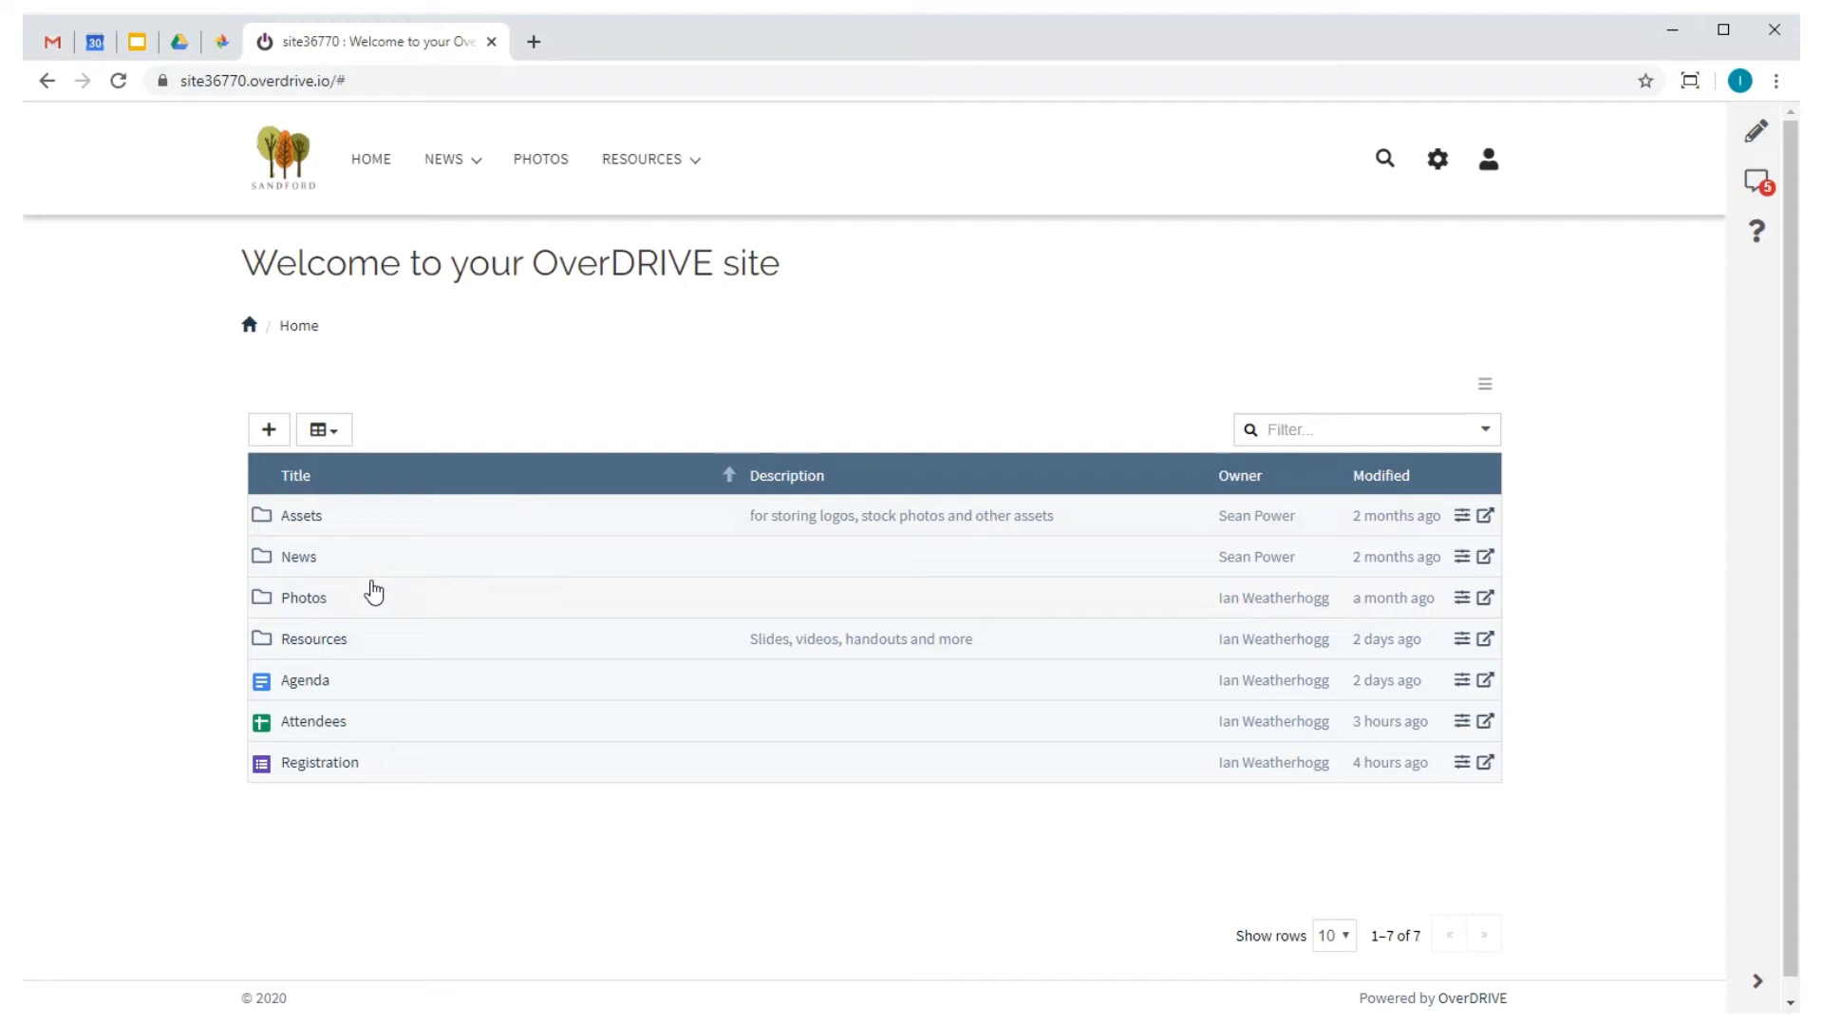
pyautogui.rightClick(311, 688)
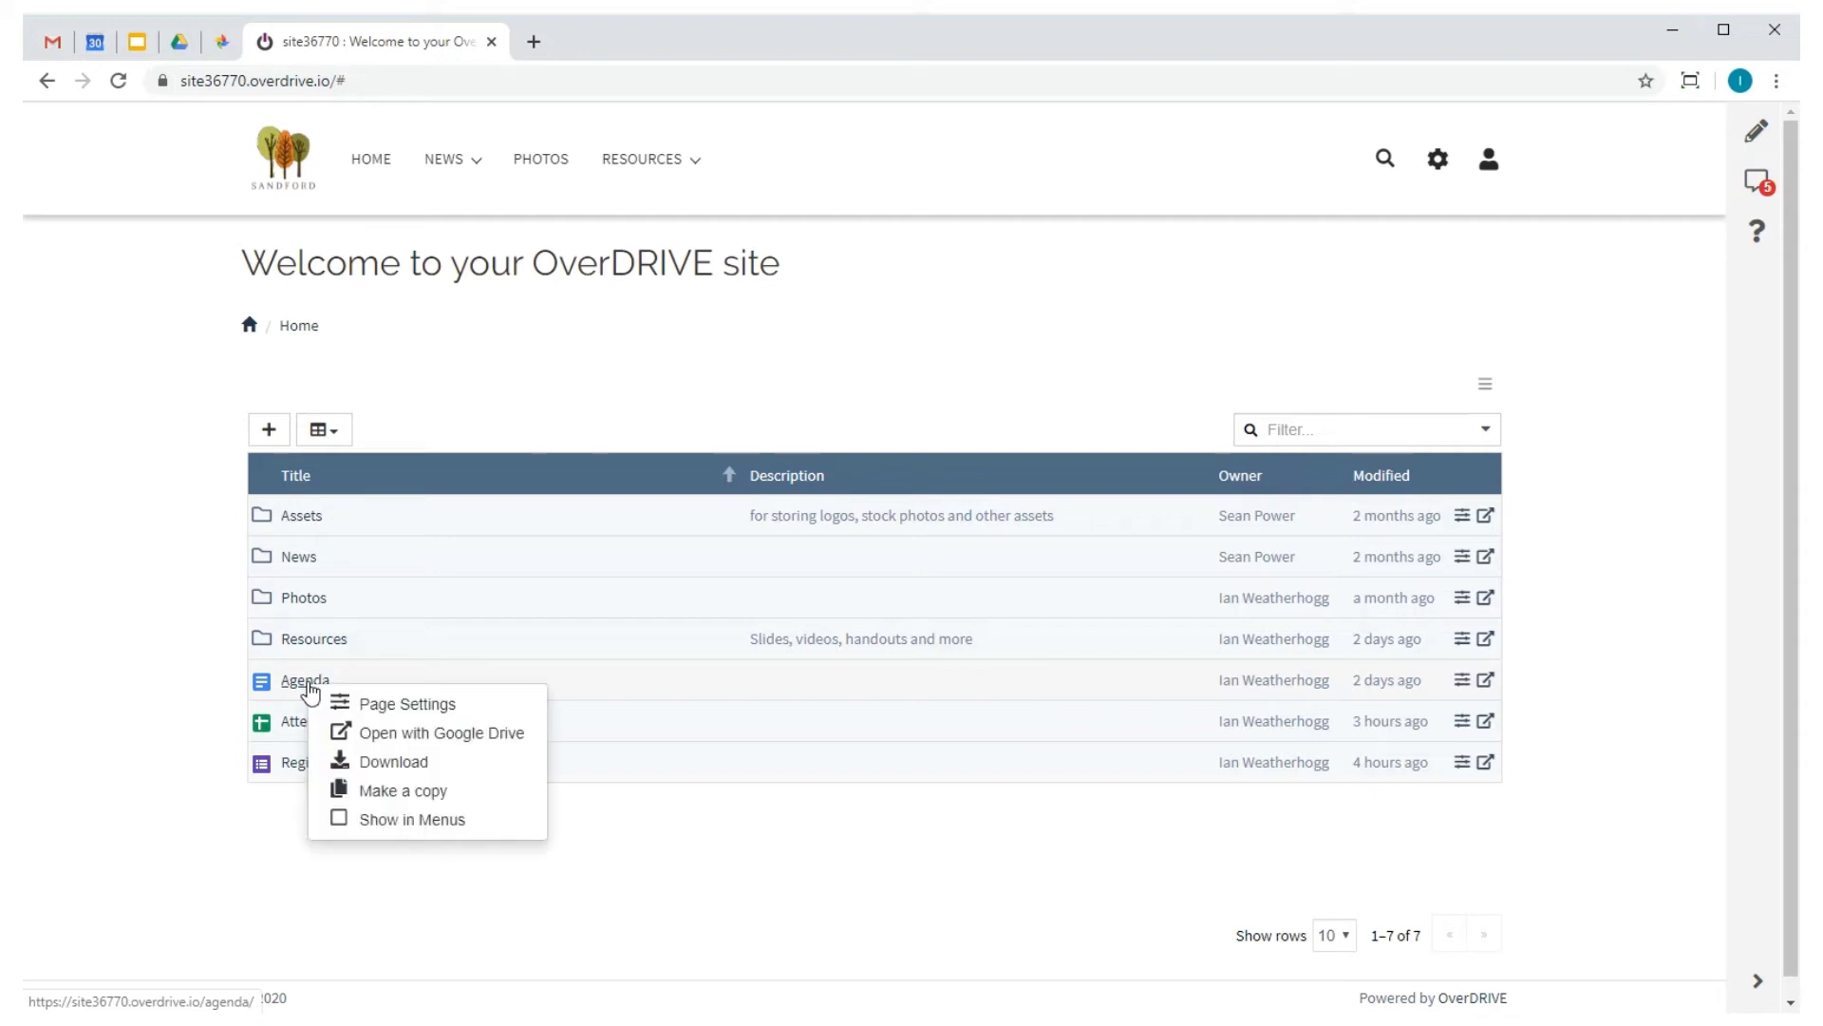
pyautogui.click(393, 822)
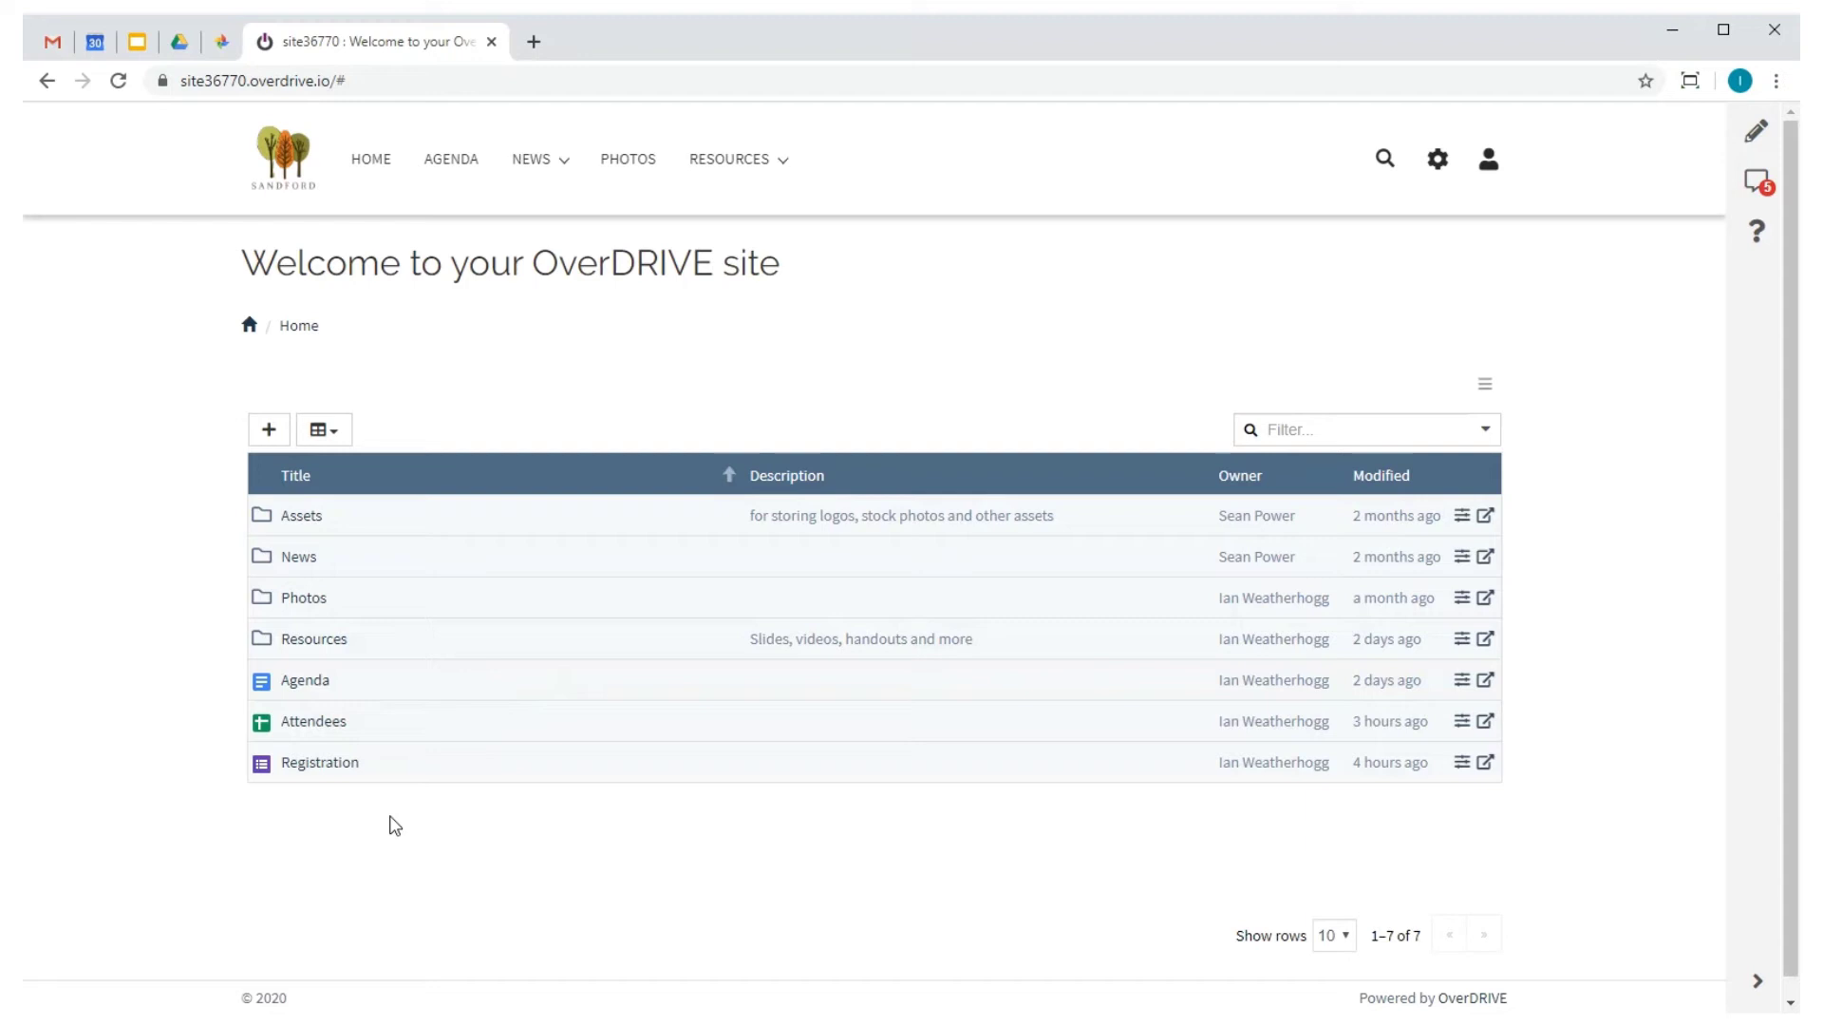
pyautogui.rightClick(311, 766)
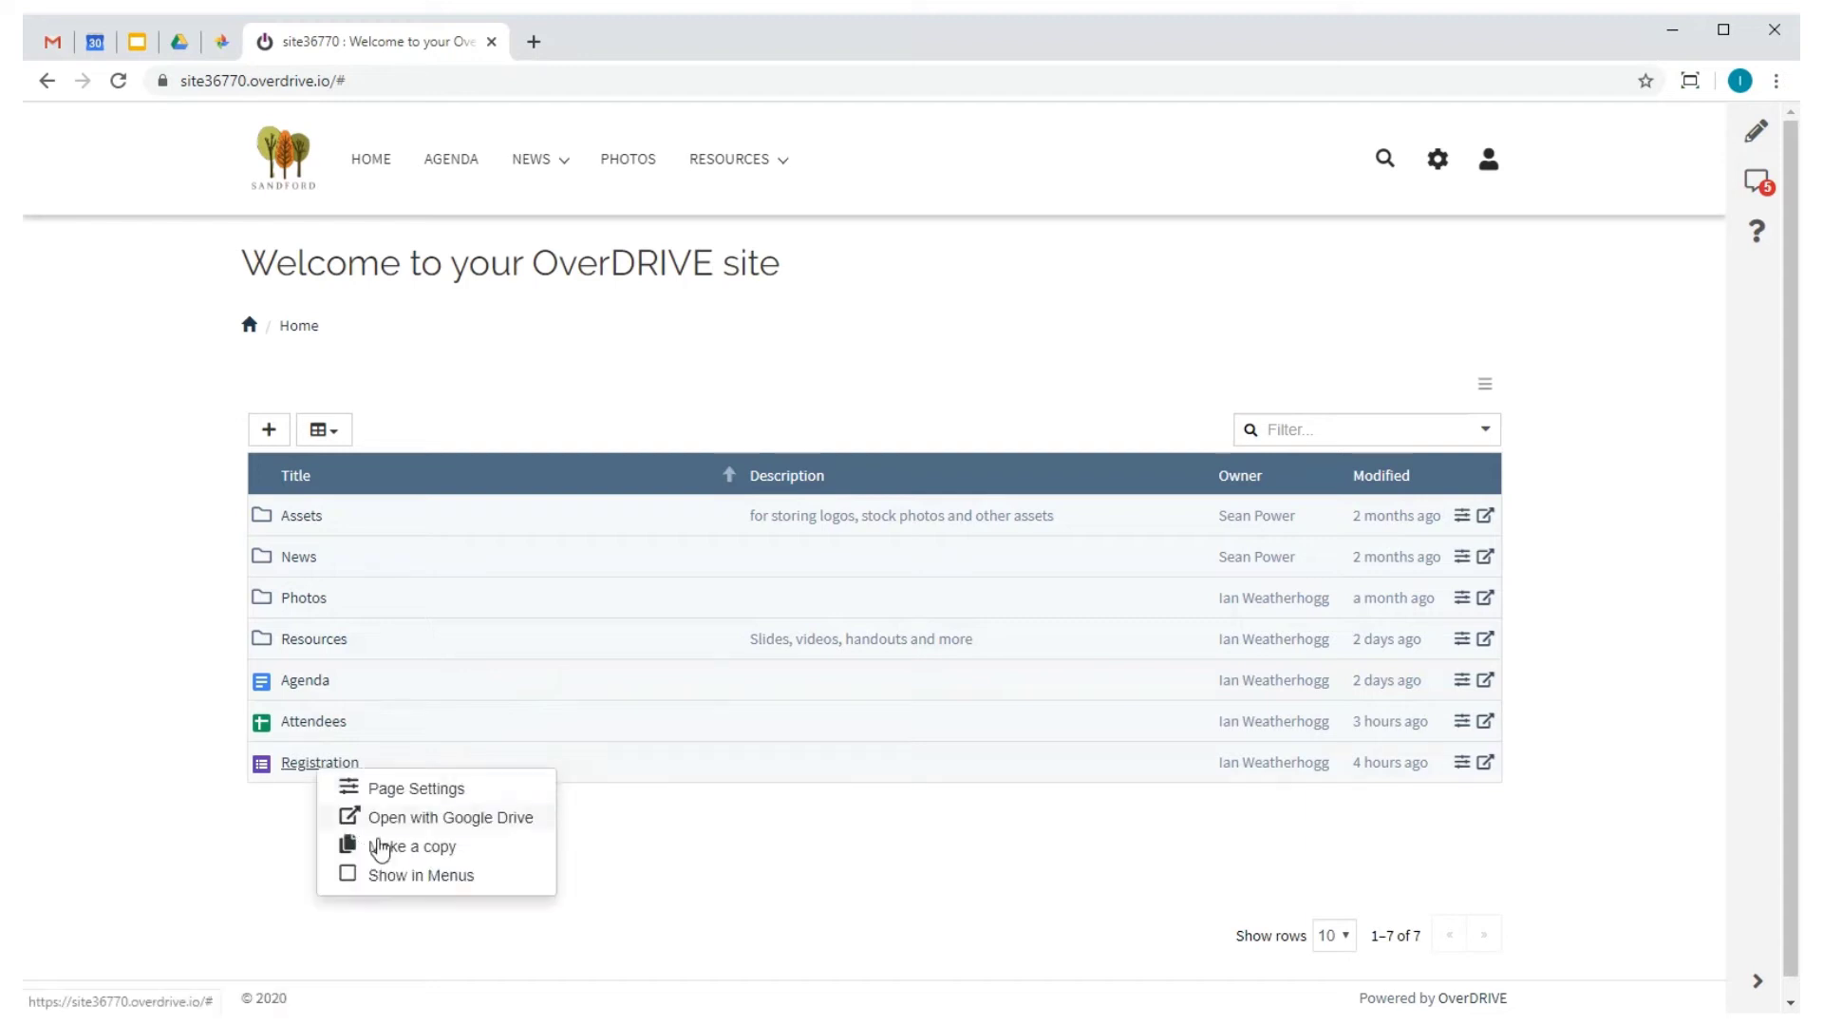
pyautogui.click(397, 879)
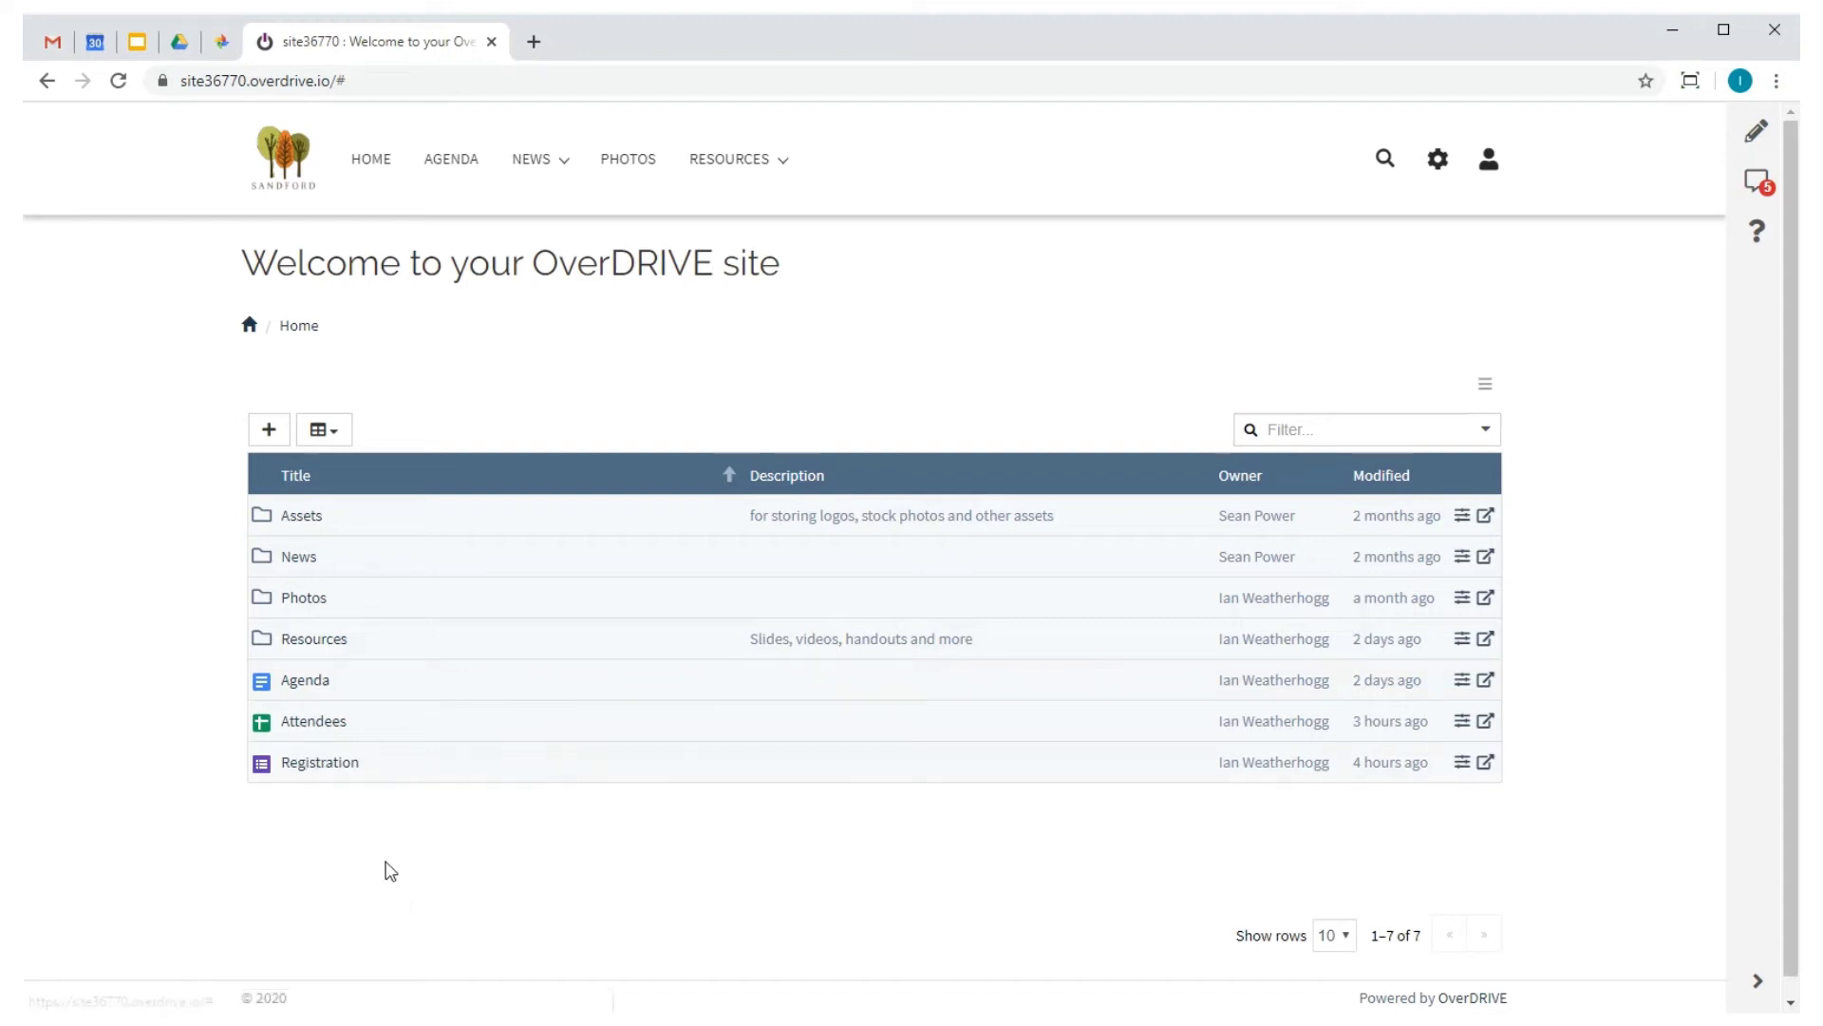
pyautogui.rightClick(320, 731)
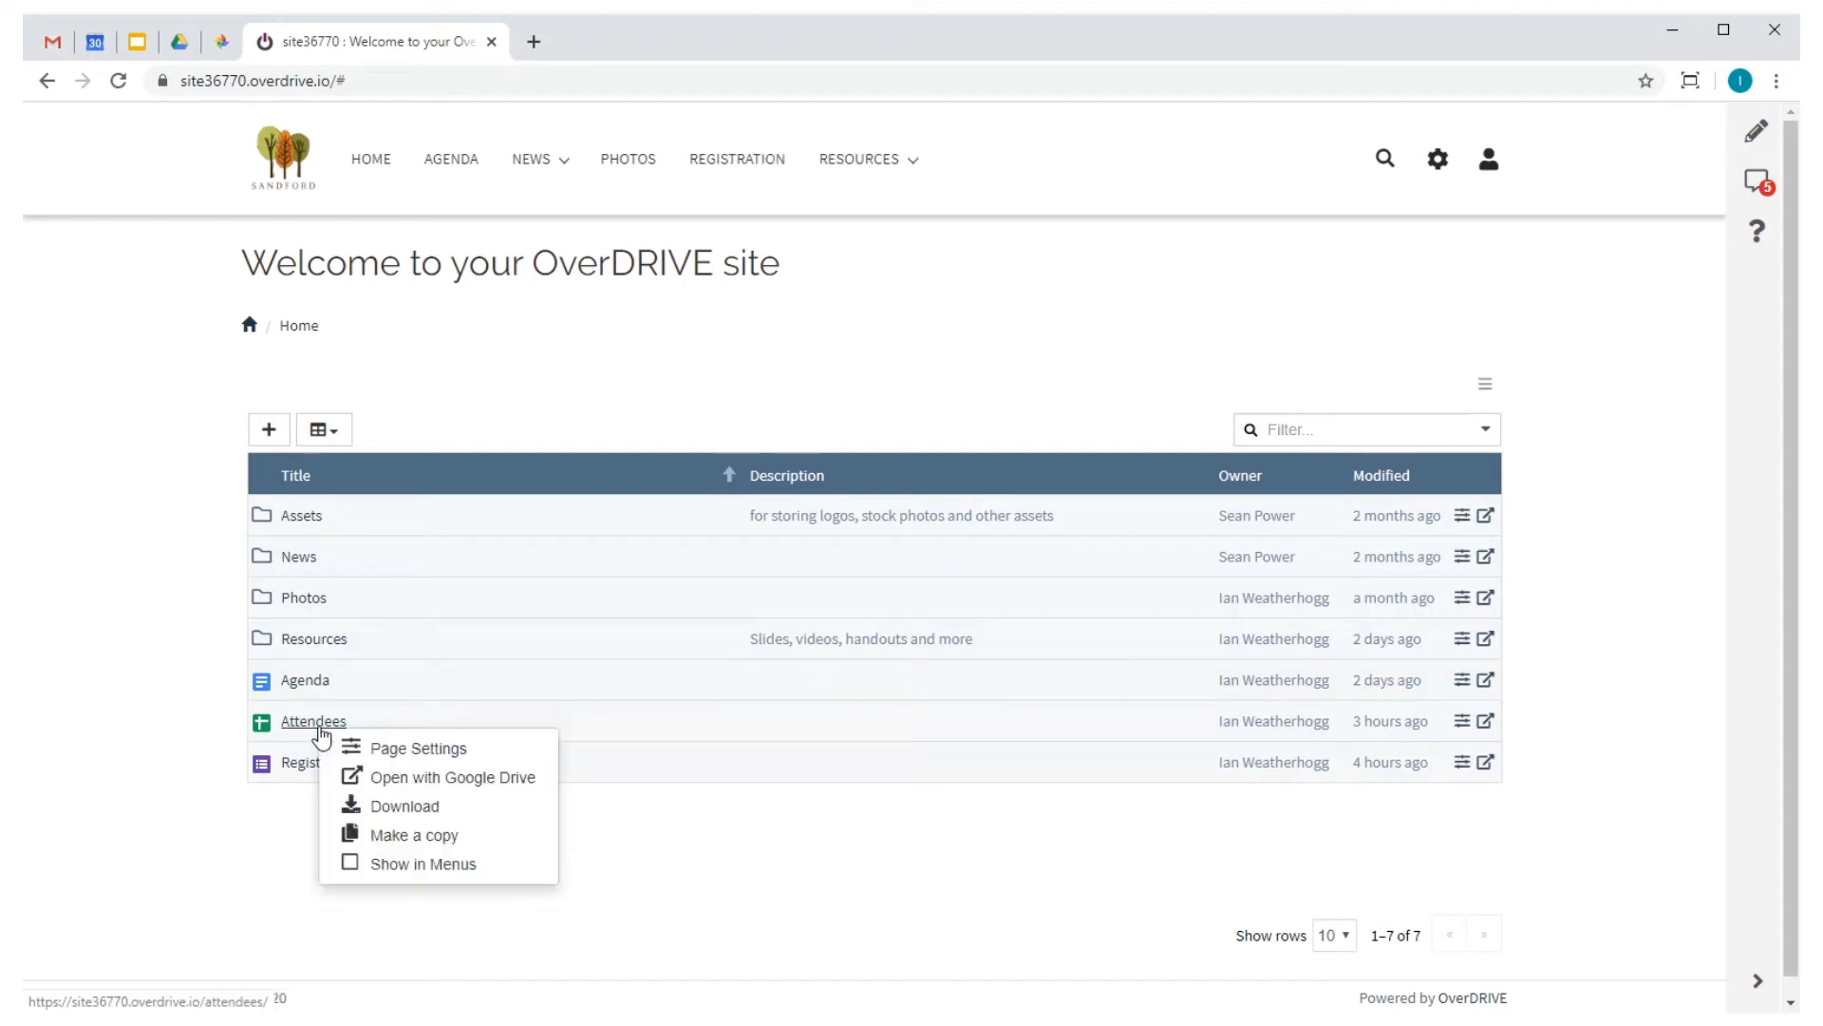
pyautogui.click(421, 866)
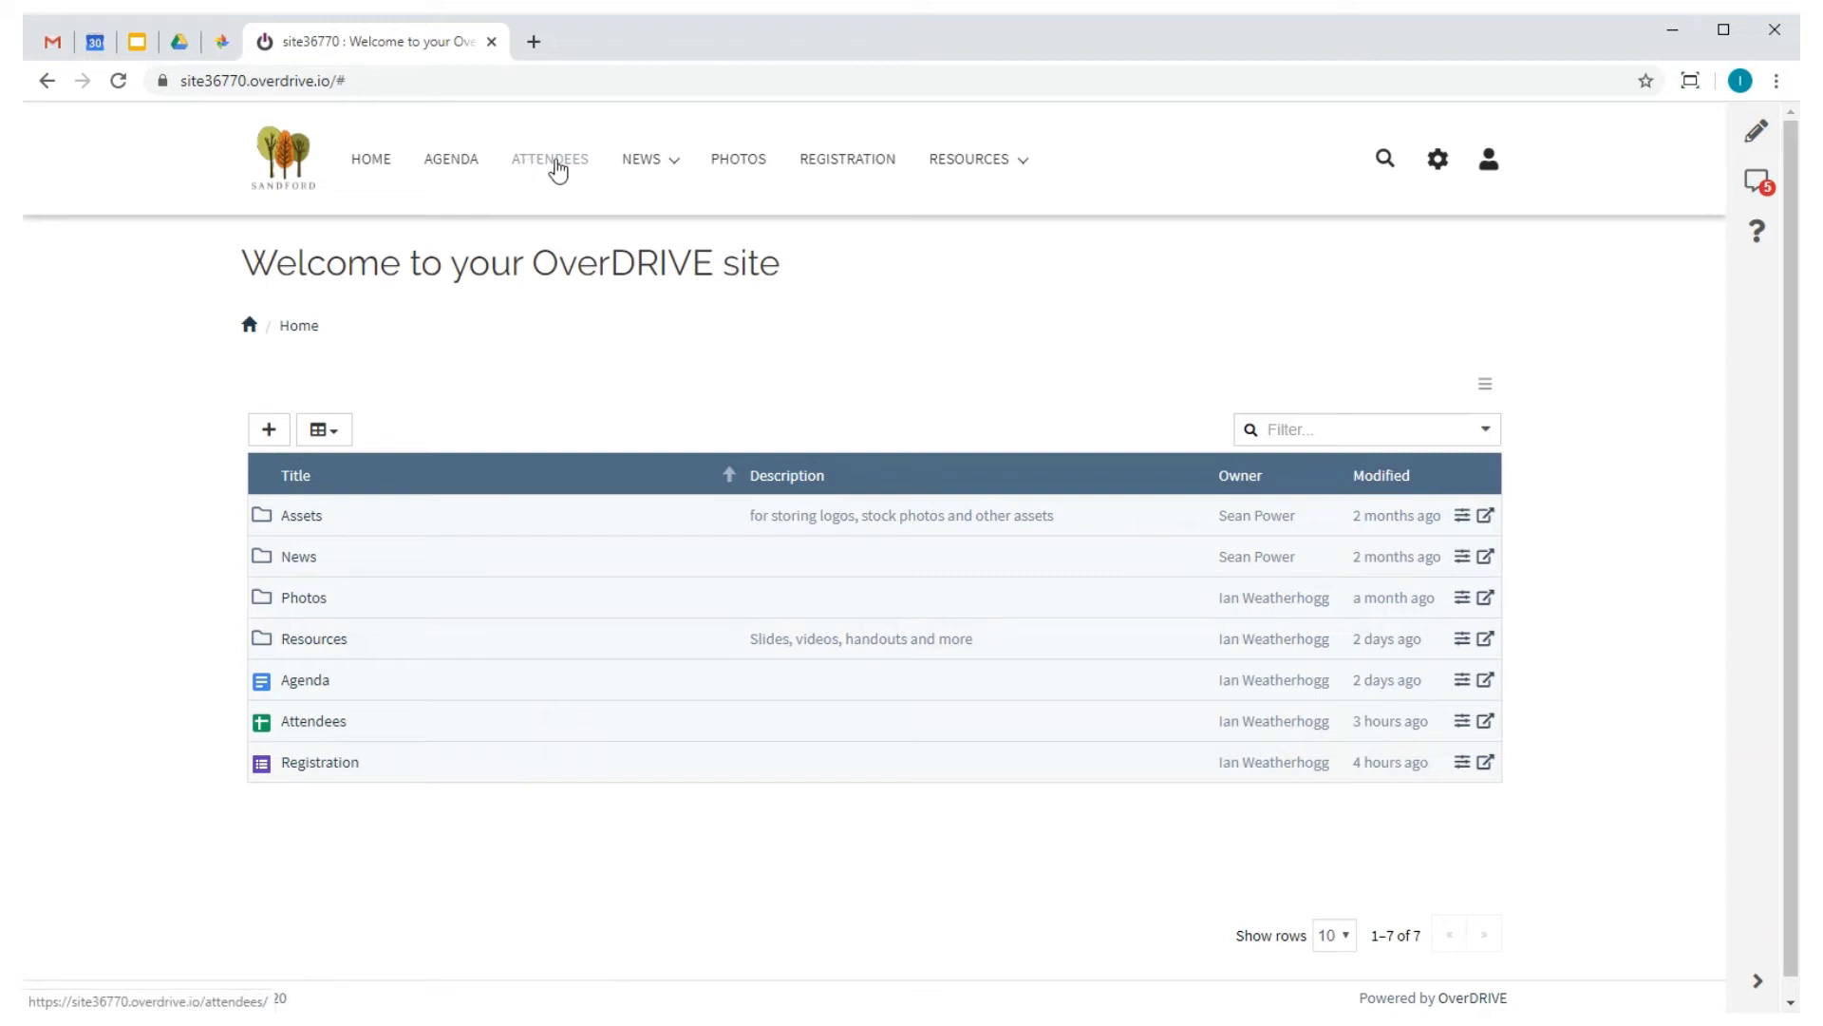
# Step: View the Registration form page, then open Attendees showing the Form Responses 1 sheet
pyautogui.click(834, 174)
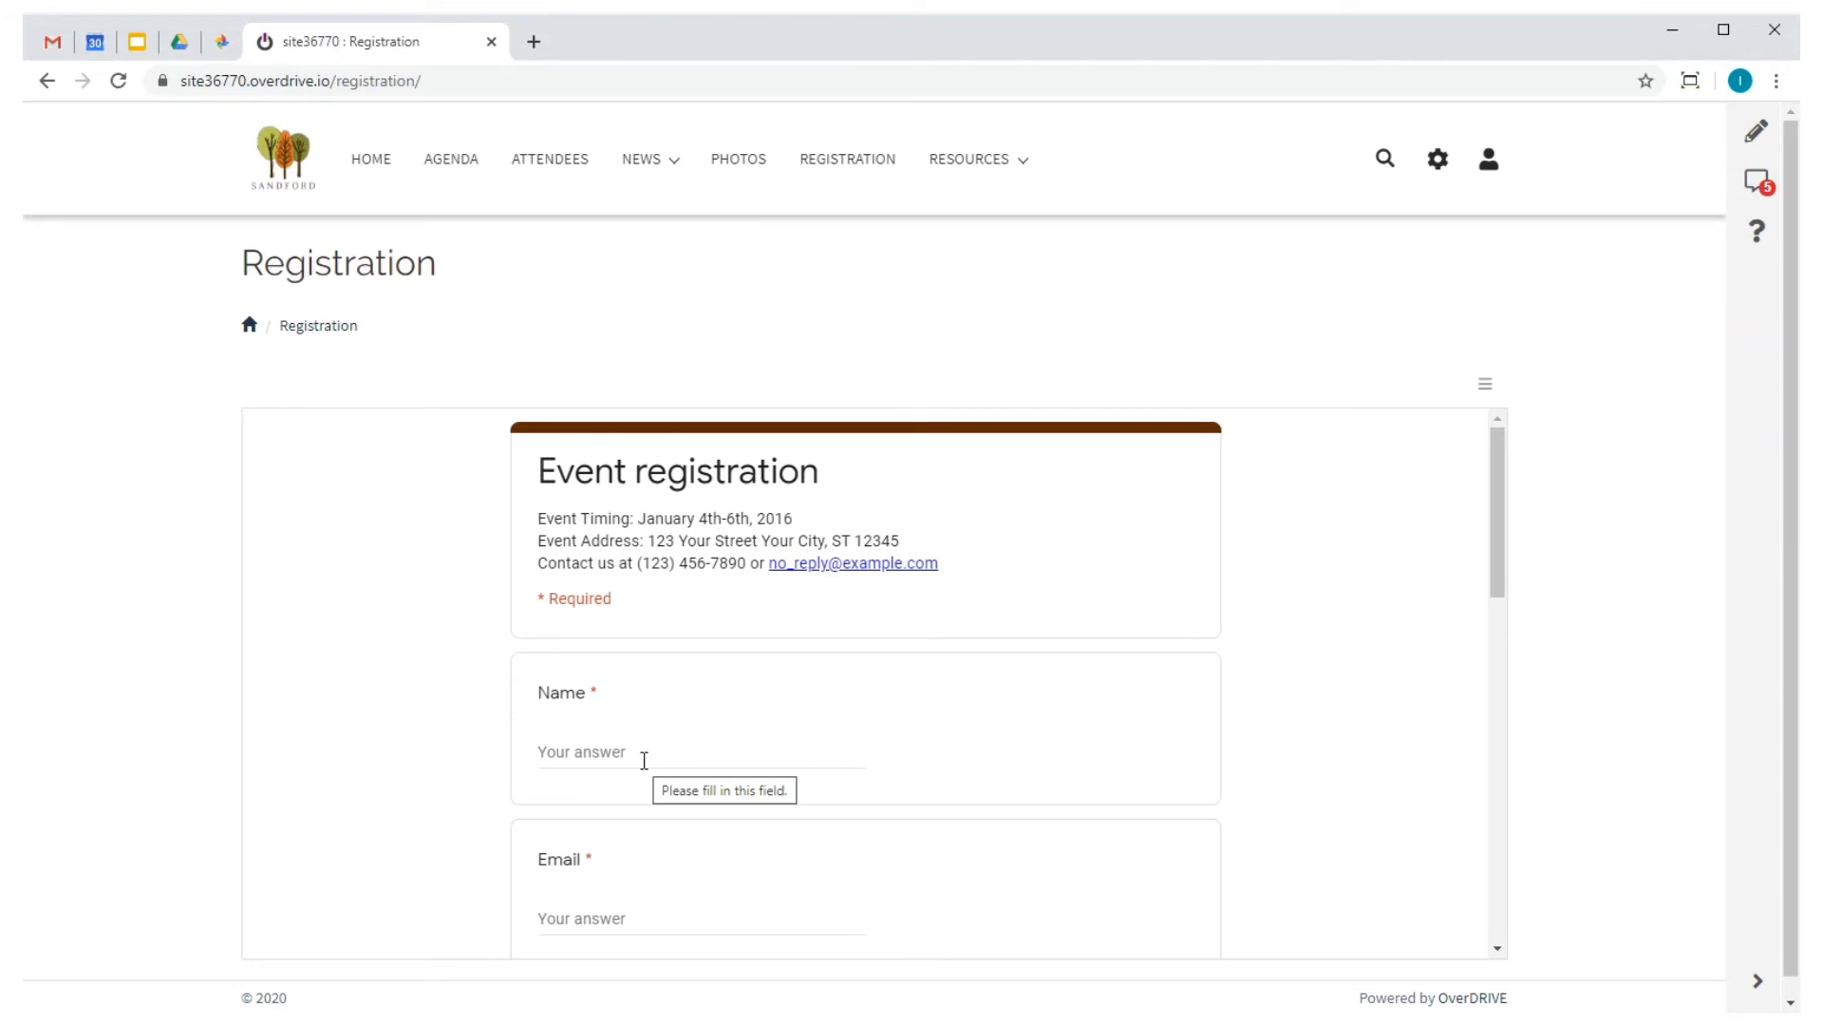
pyautogui.click(529, 169)
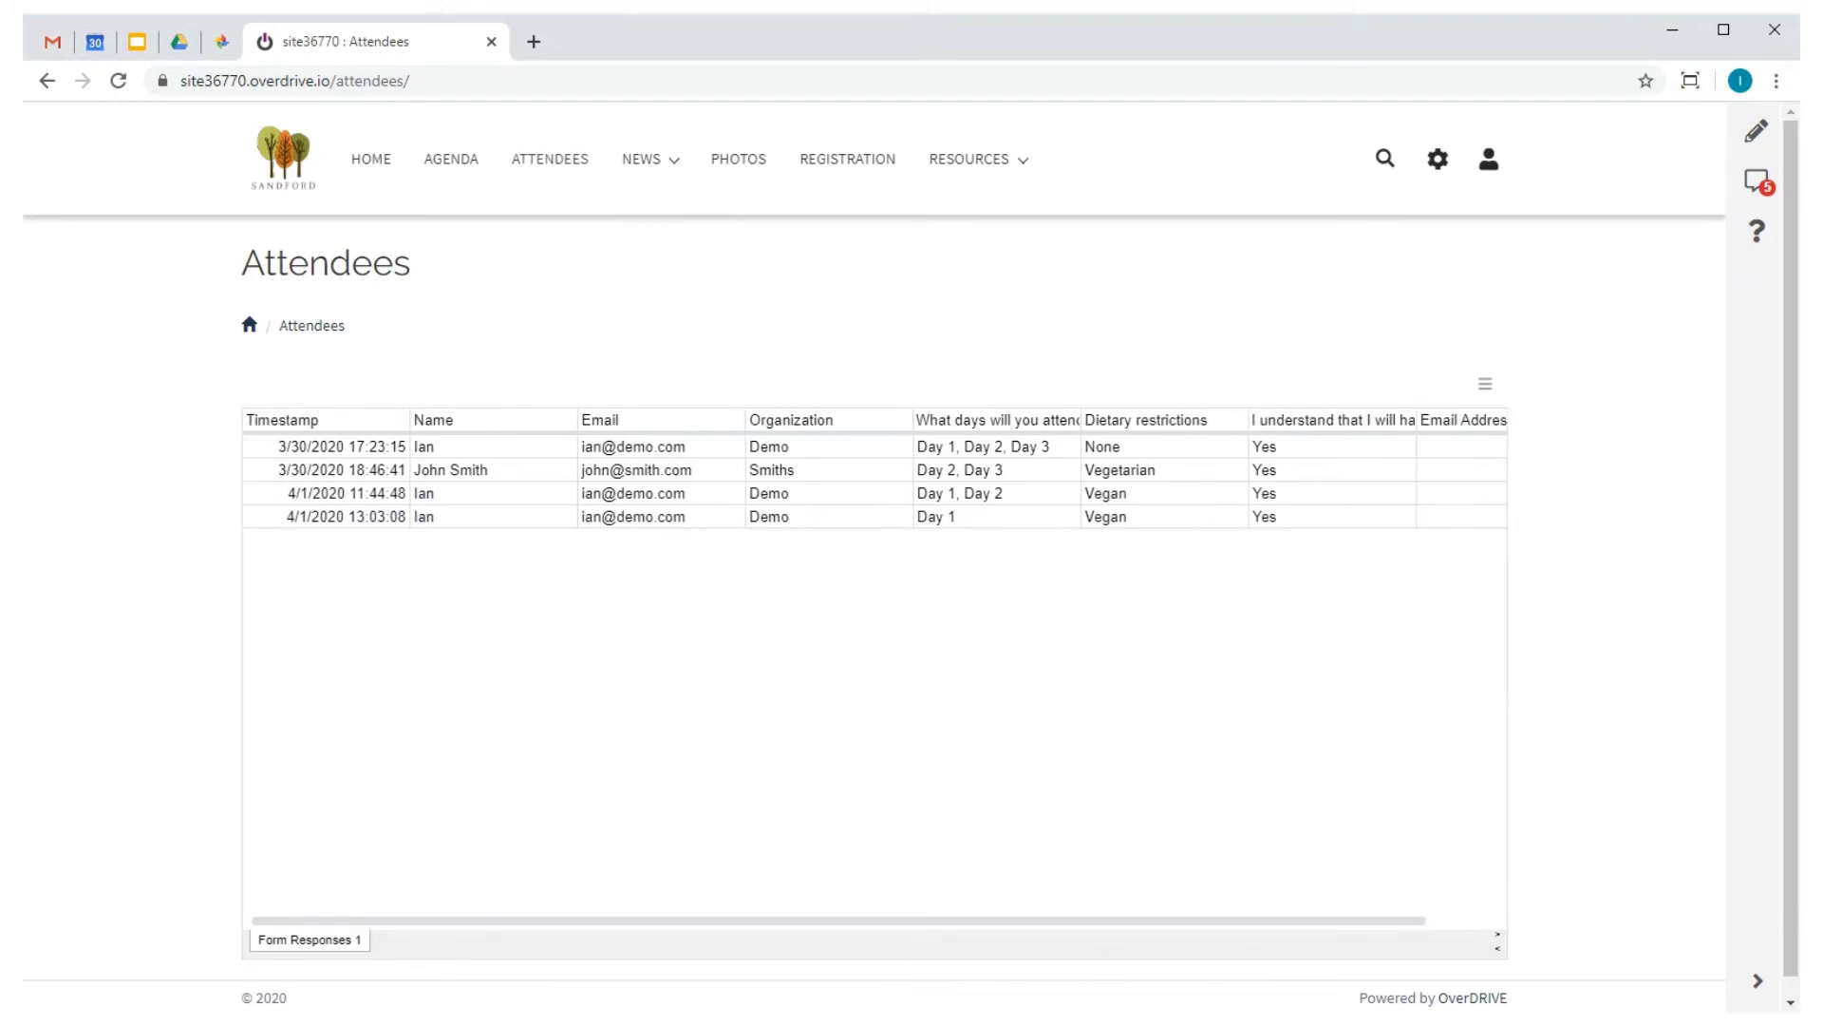
# Step: Point the Attendees page's sheet tile at Form Responses 1, shown as an embedded table
pyautogui.click(1757, 132)
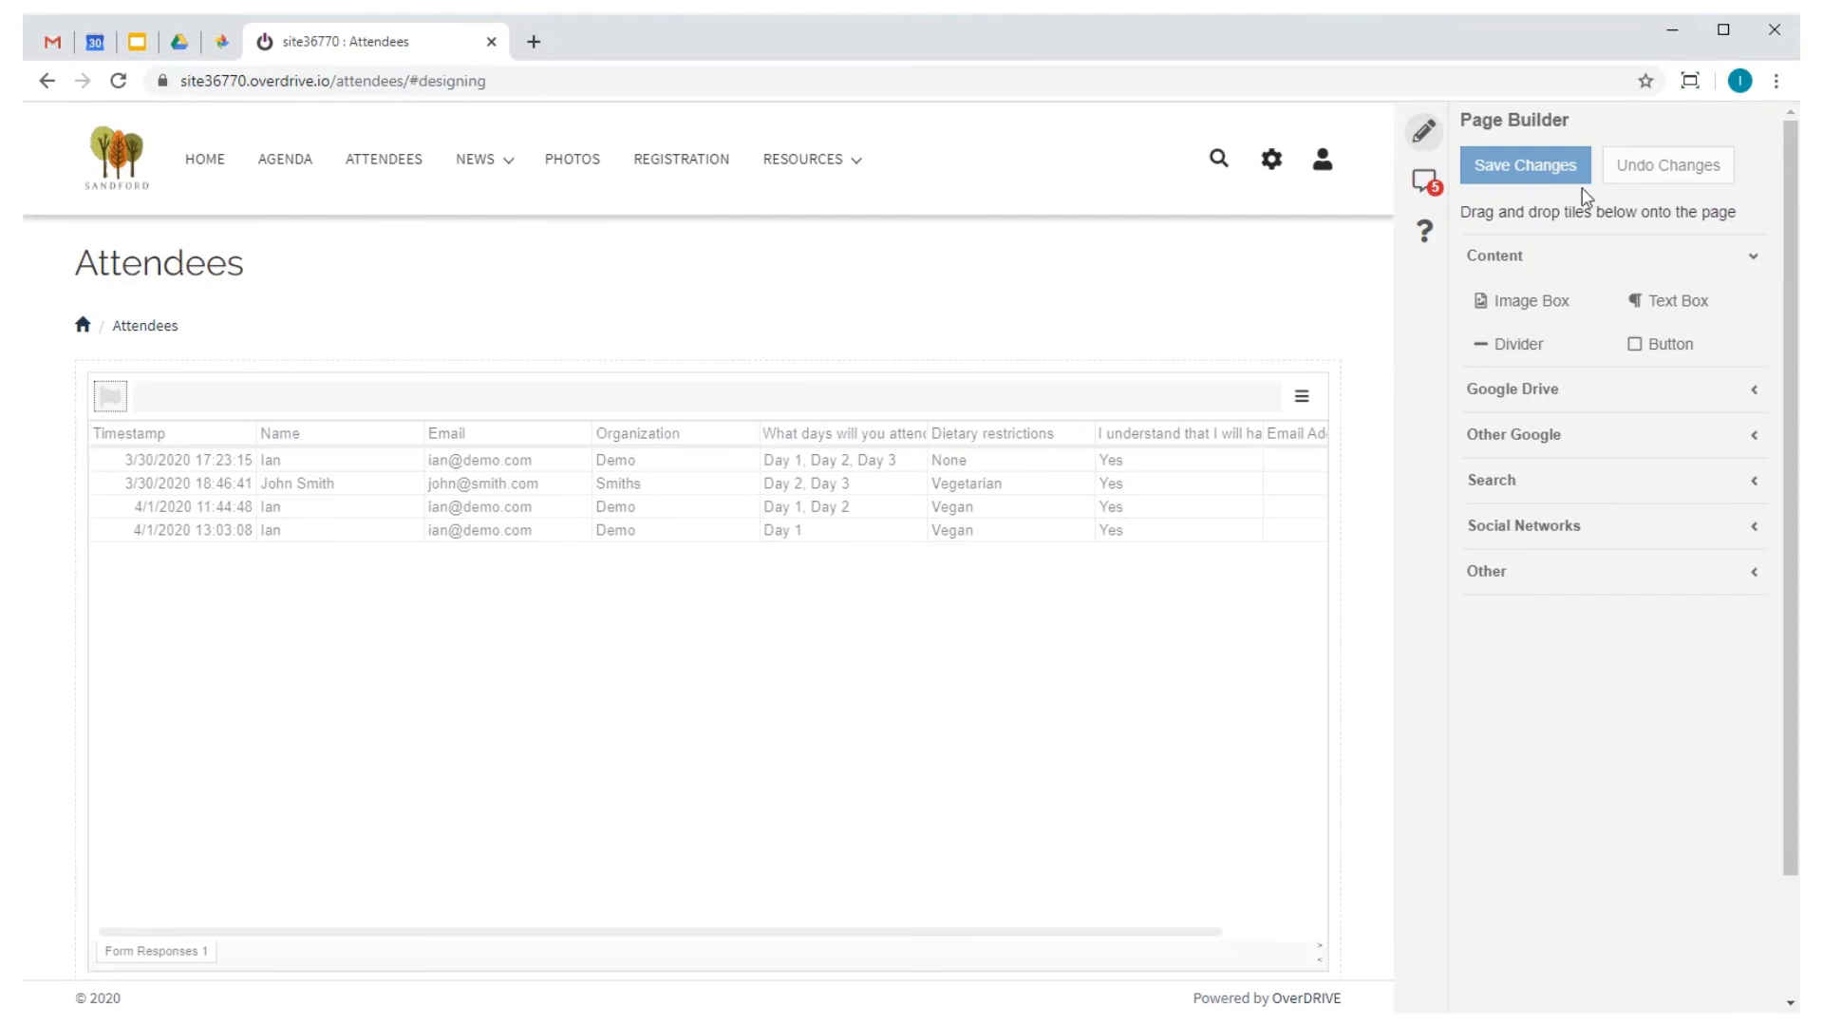
pyautogui.click(1214, 396)
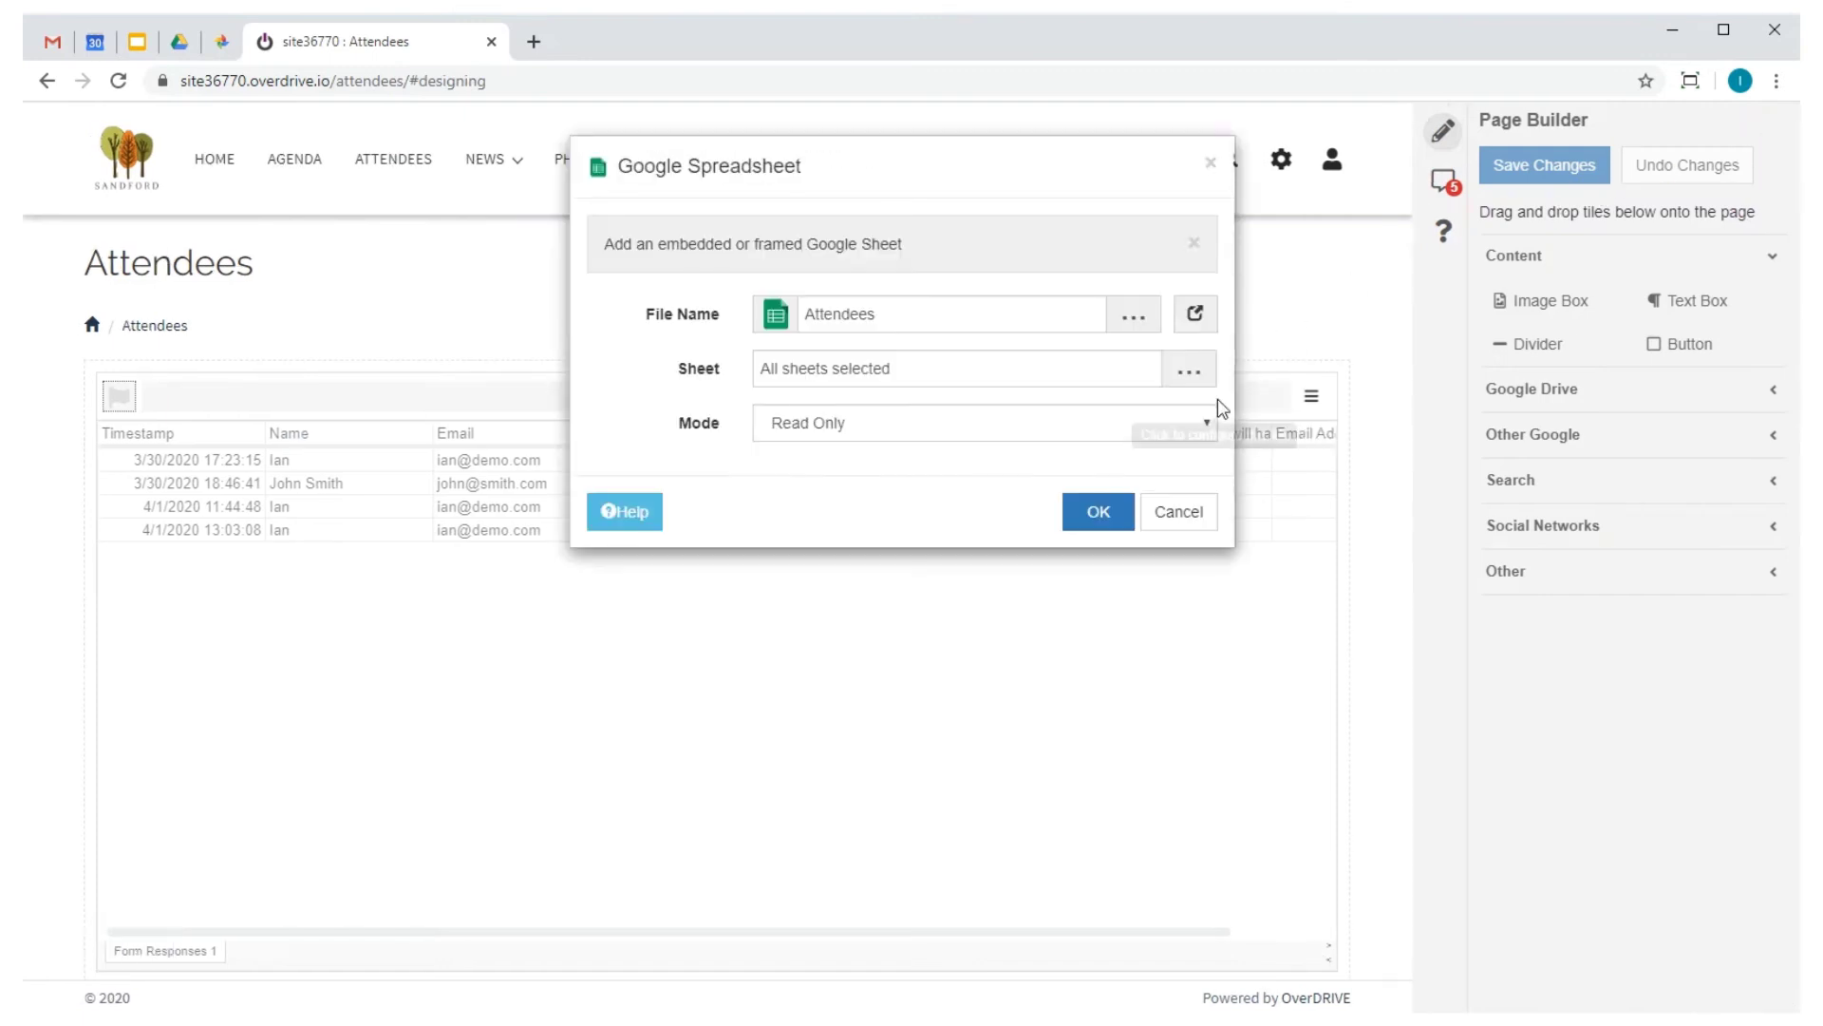
pyautogui.click(938, 363)
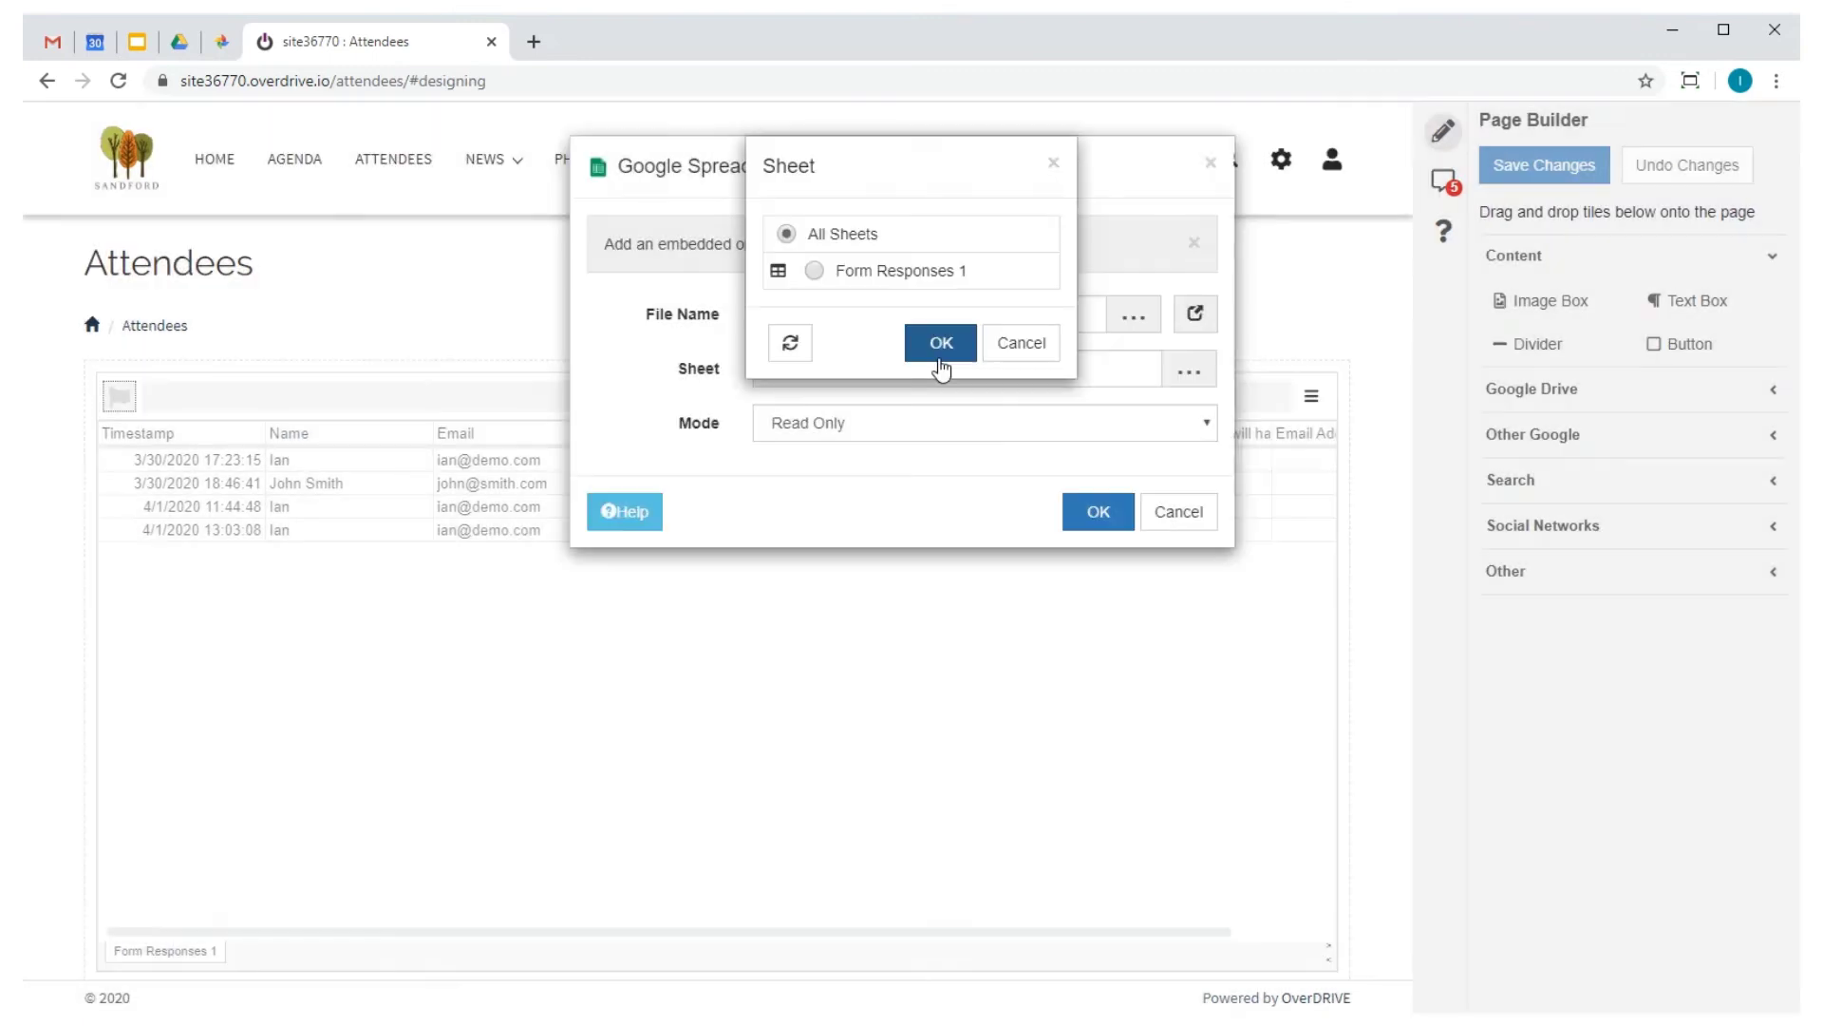
pyautogui.click(870, 271)
pyautogui.click(940, 343)
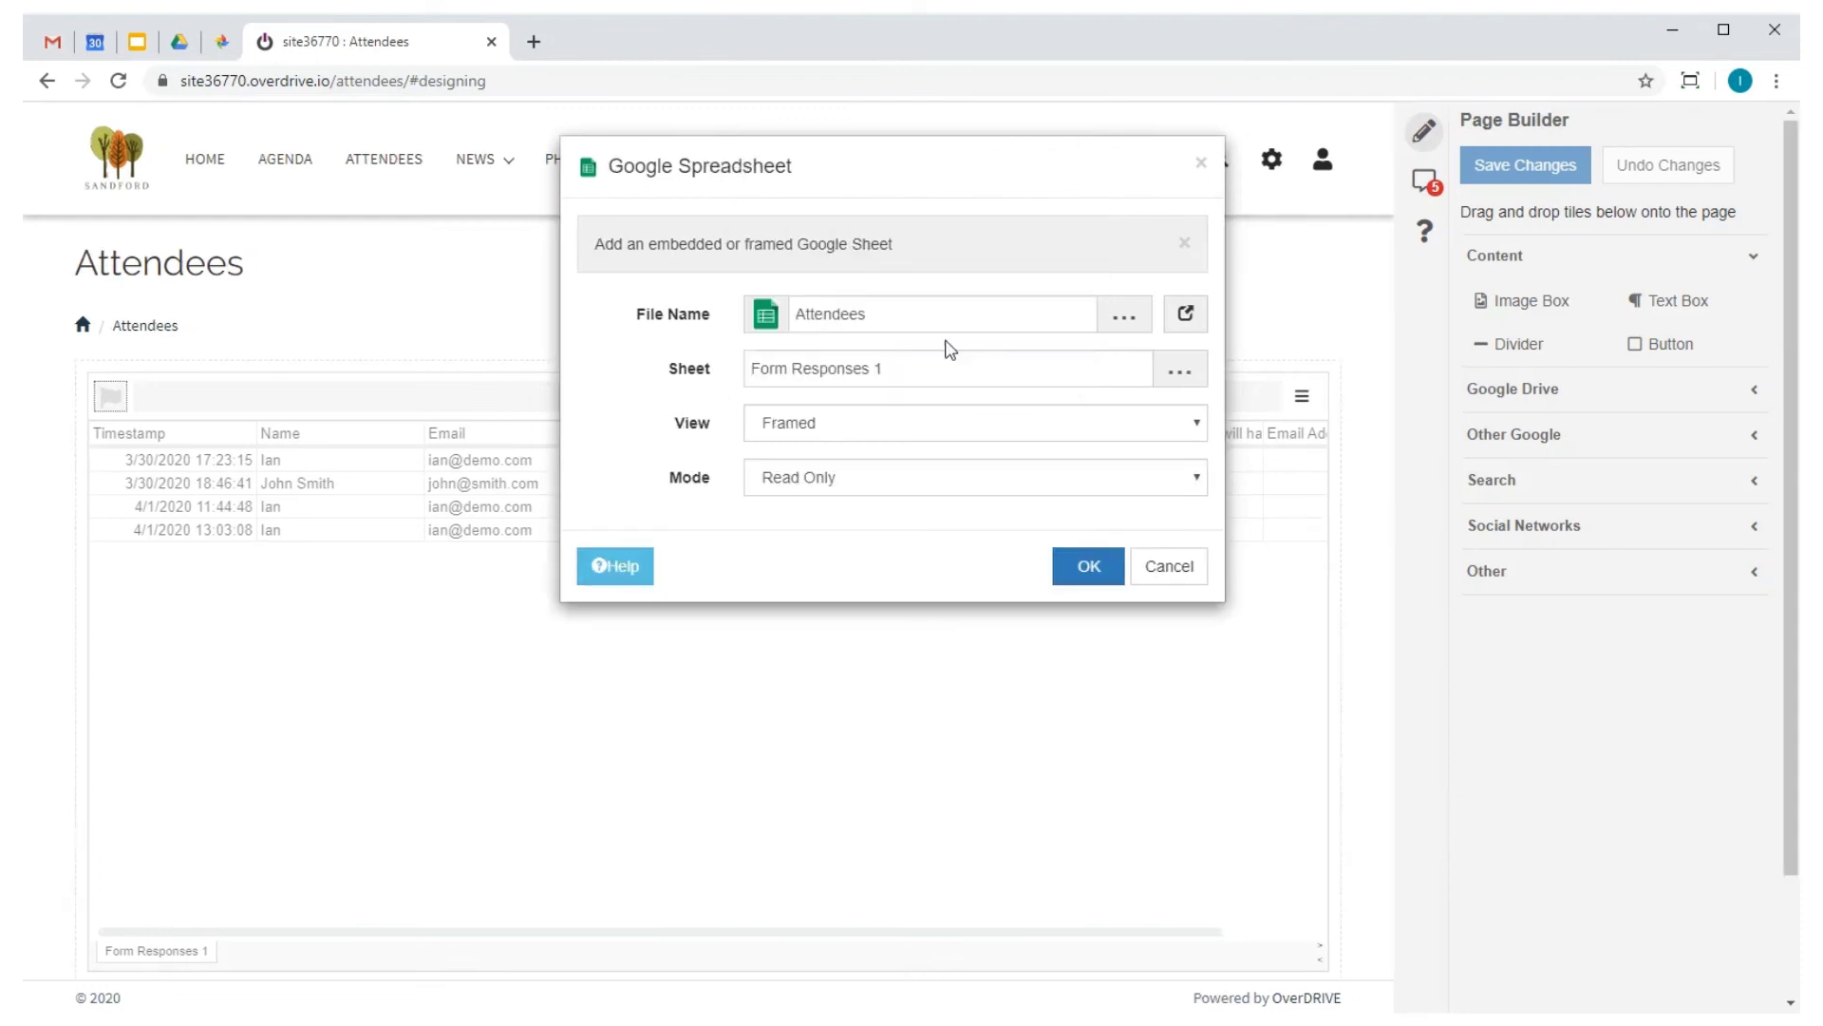
pyautogui.click(893, 422)
pyautogui.click(855, 465)
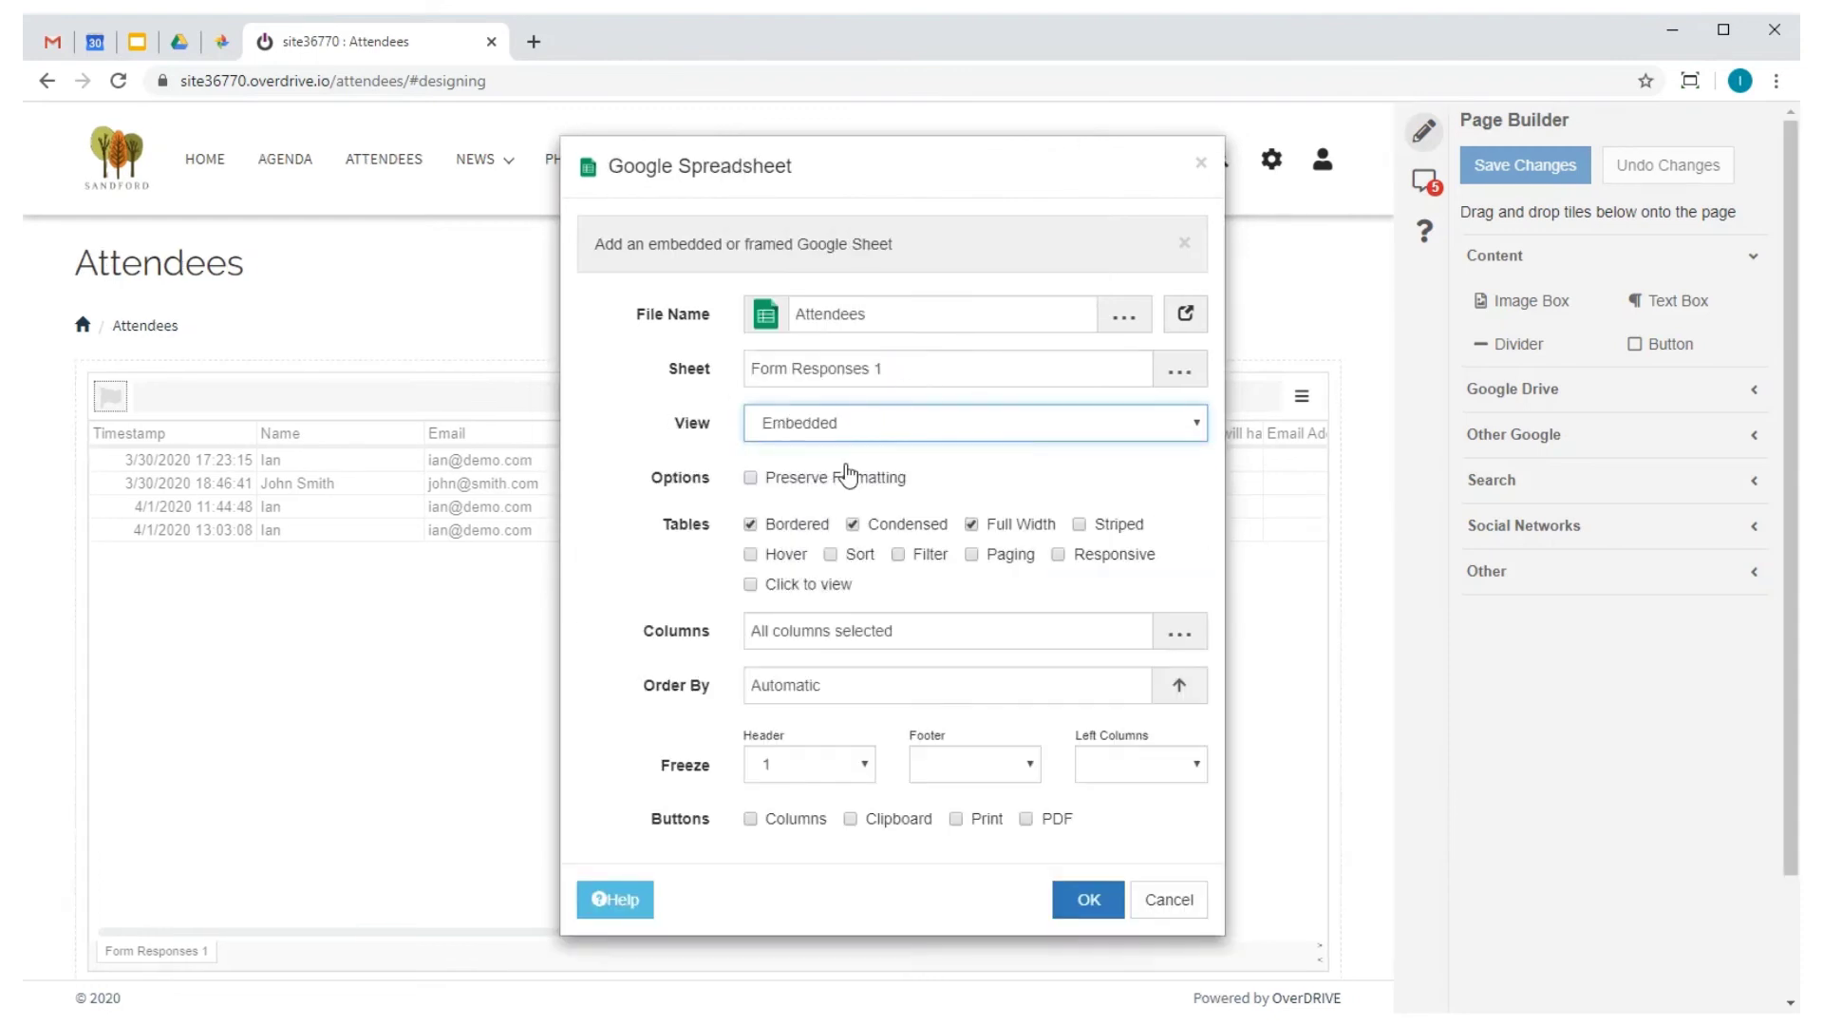
# Step: Limit the table to Name, Email and Organization, and add column, clipboard and print buttons
pyautogui.click(802, 637)
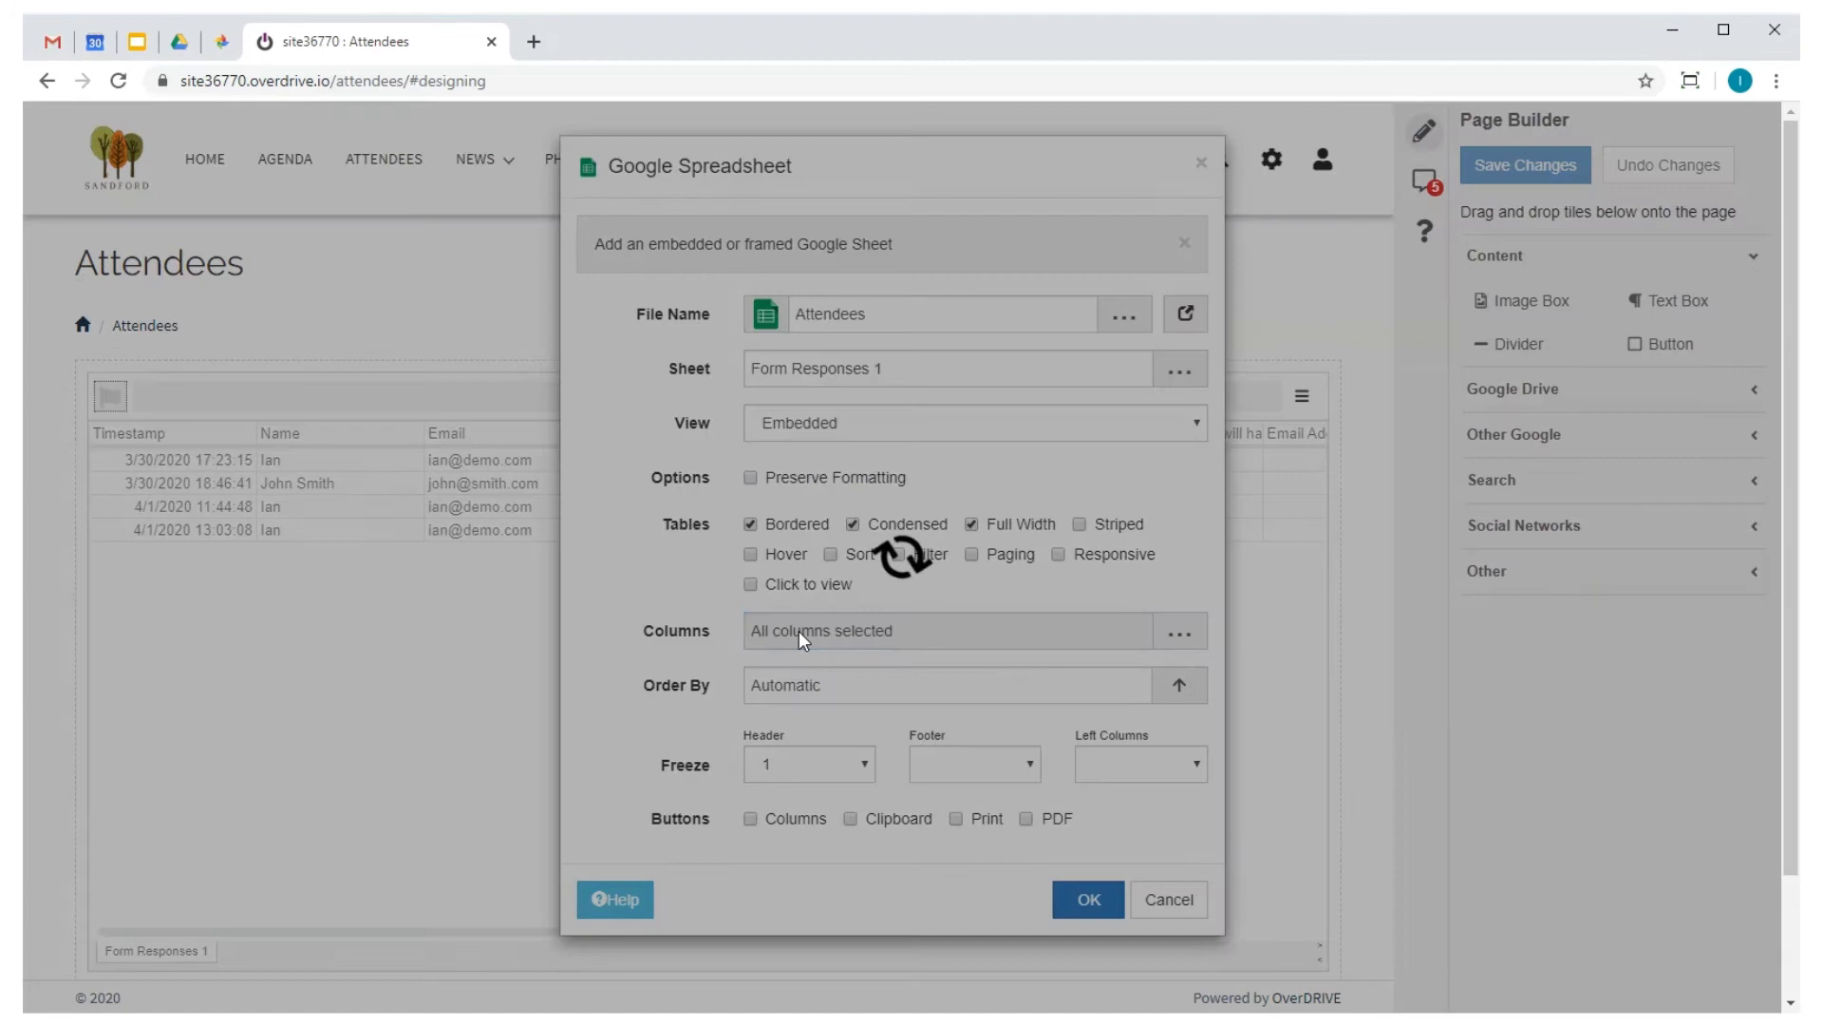
pyautogui.click(802, 307)
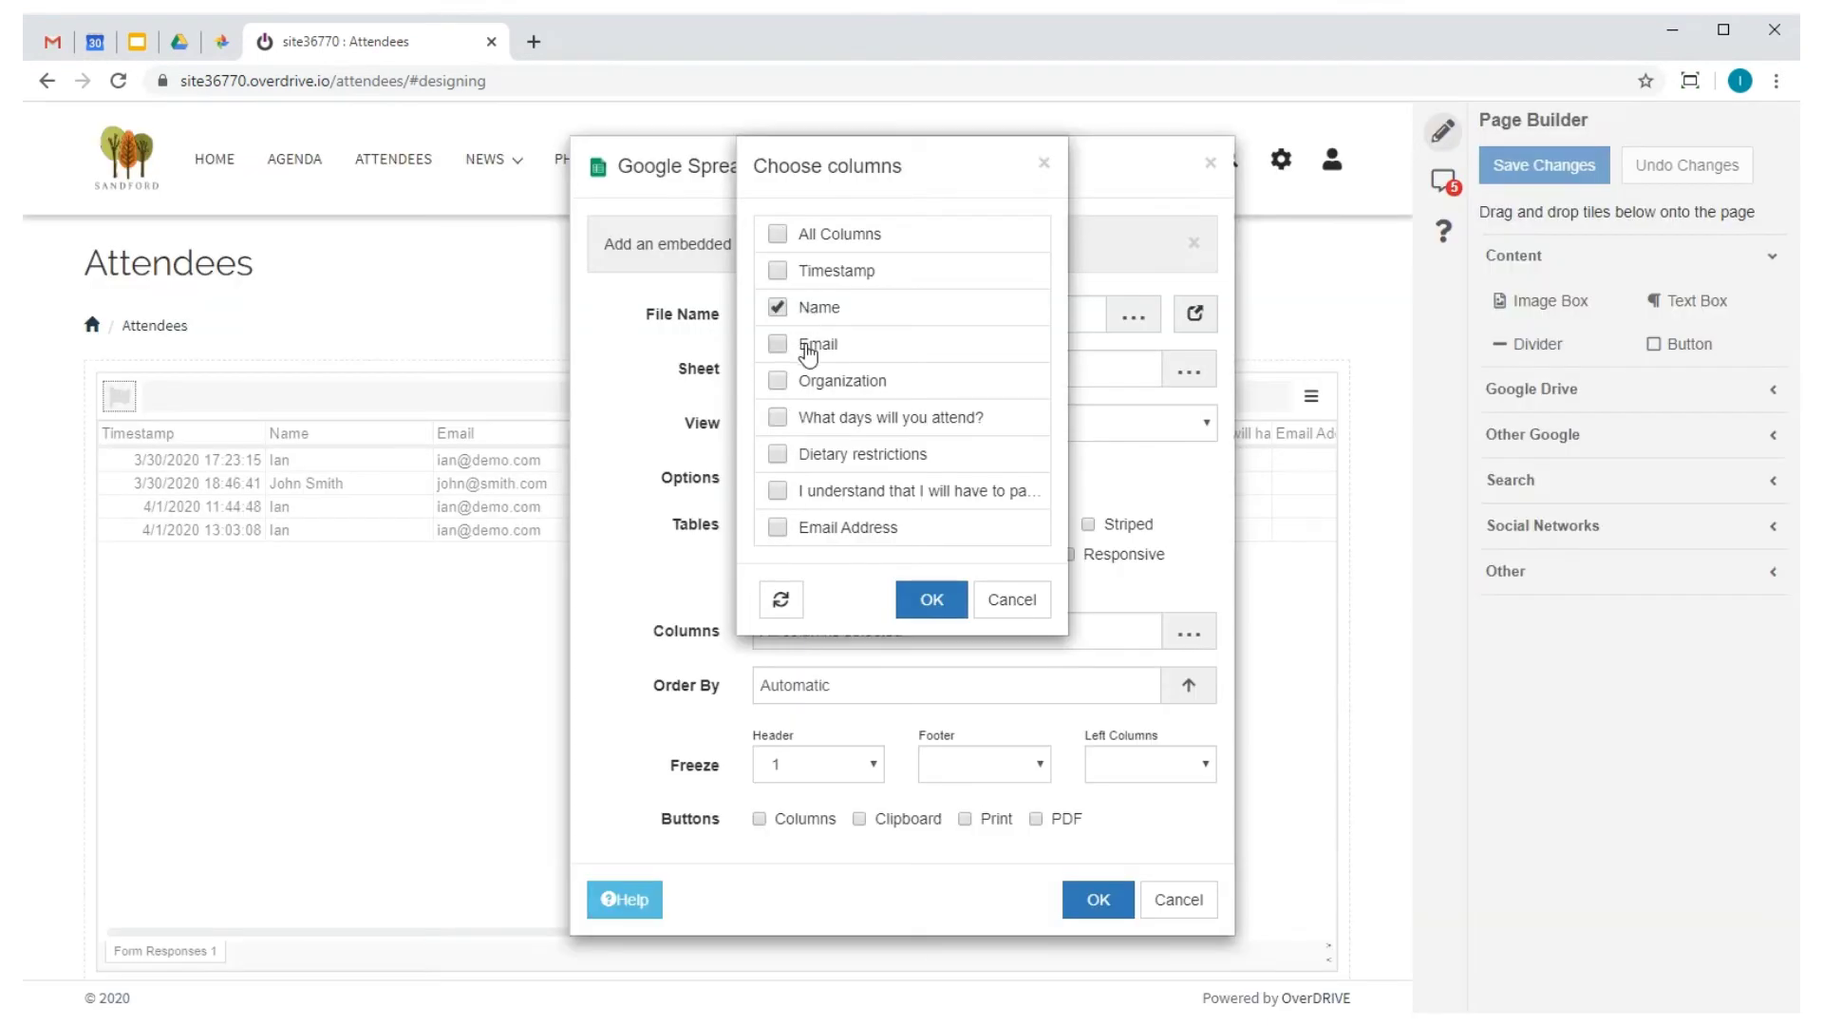
pyautogui.click(803, 344)
pyautogui.click(931, 599)
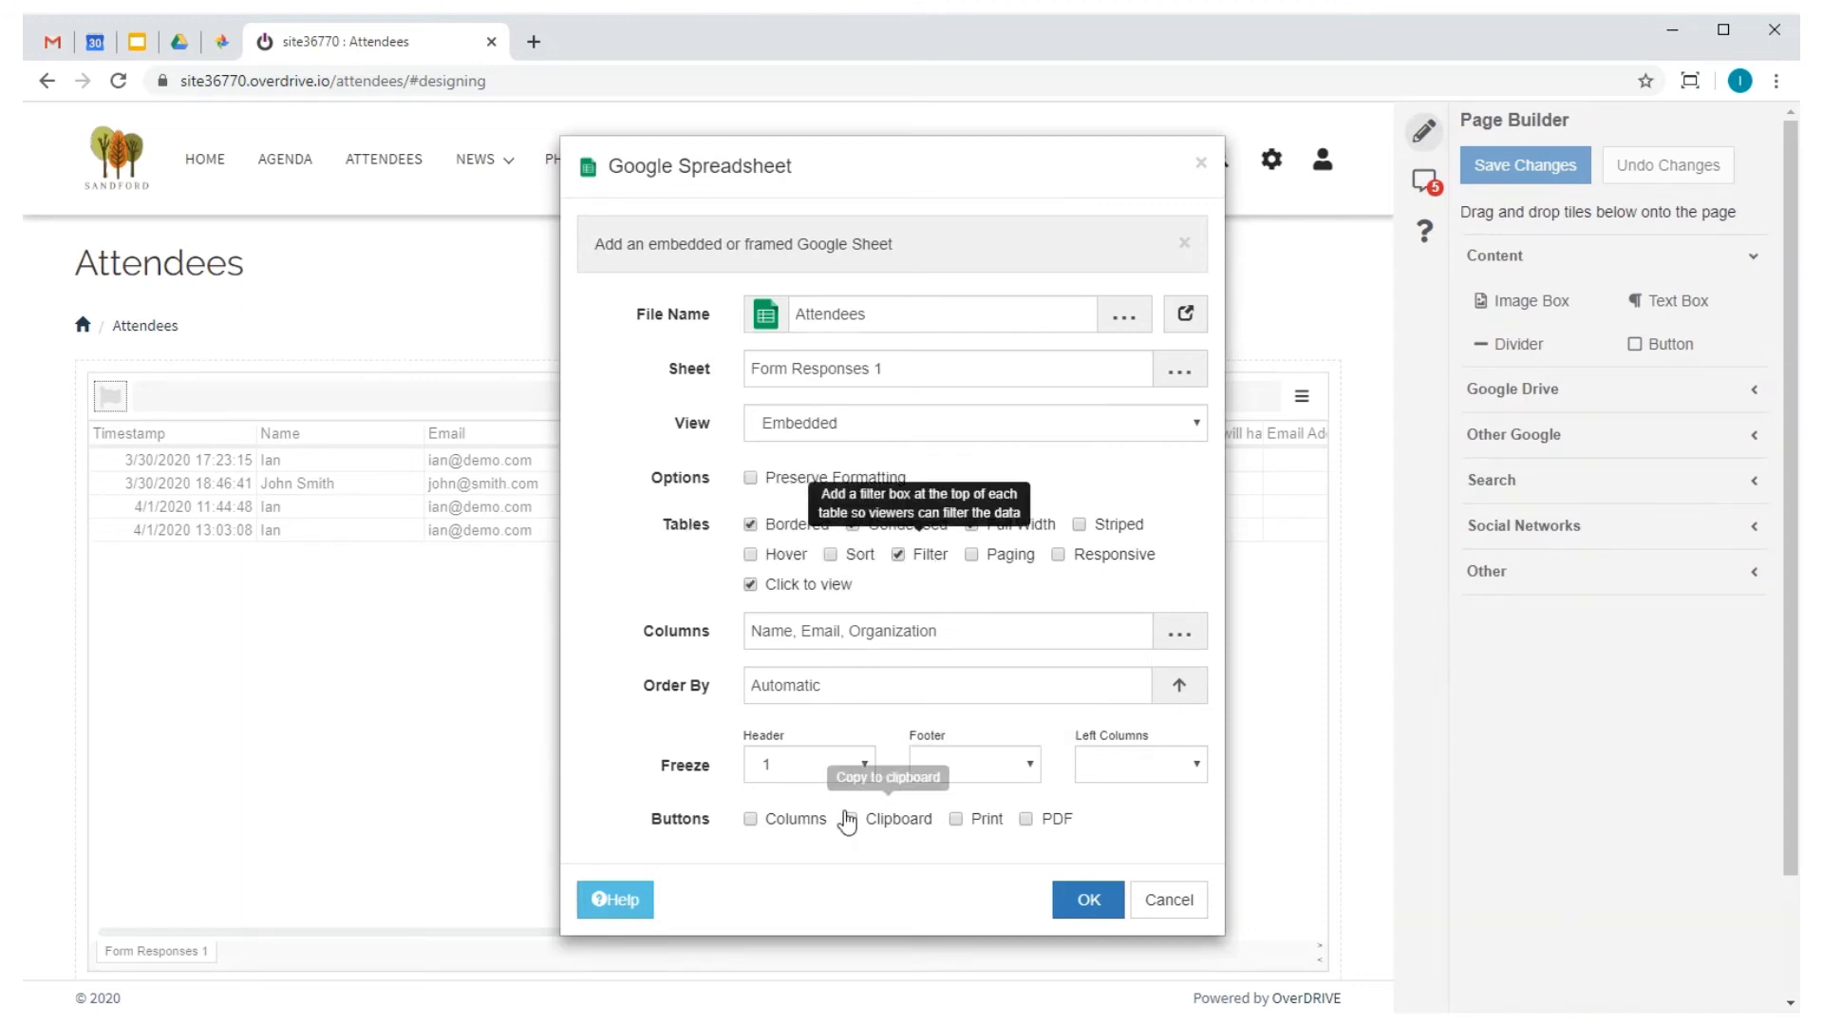
pyautogui.click(796, 819)
pyautogui.click(875, 823)
pyautogui.click(979, 822)
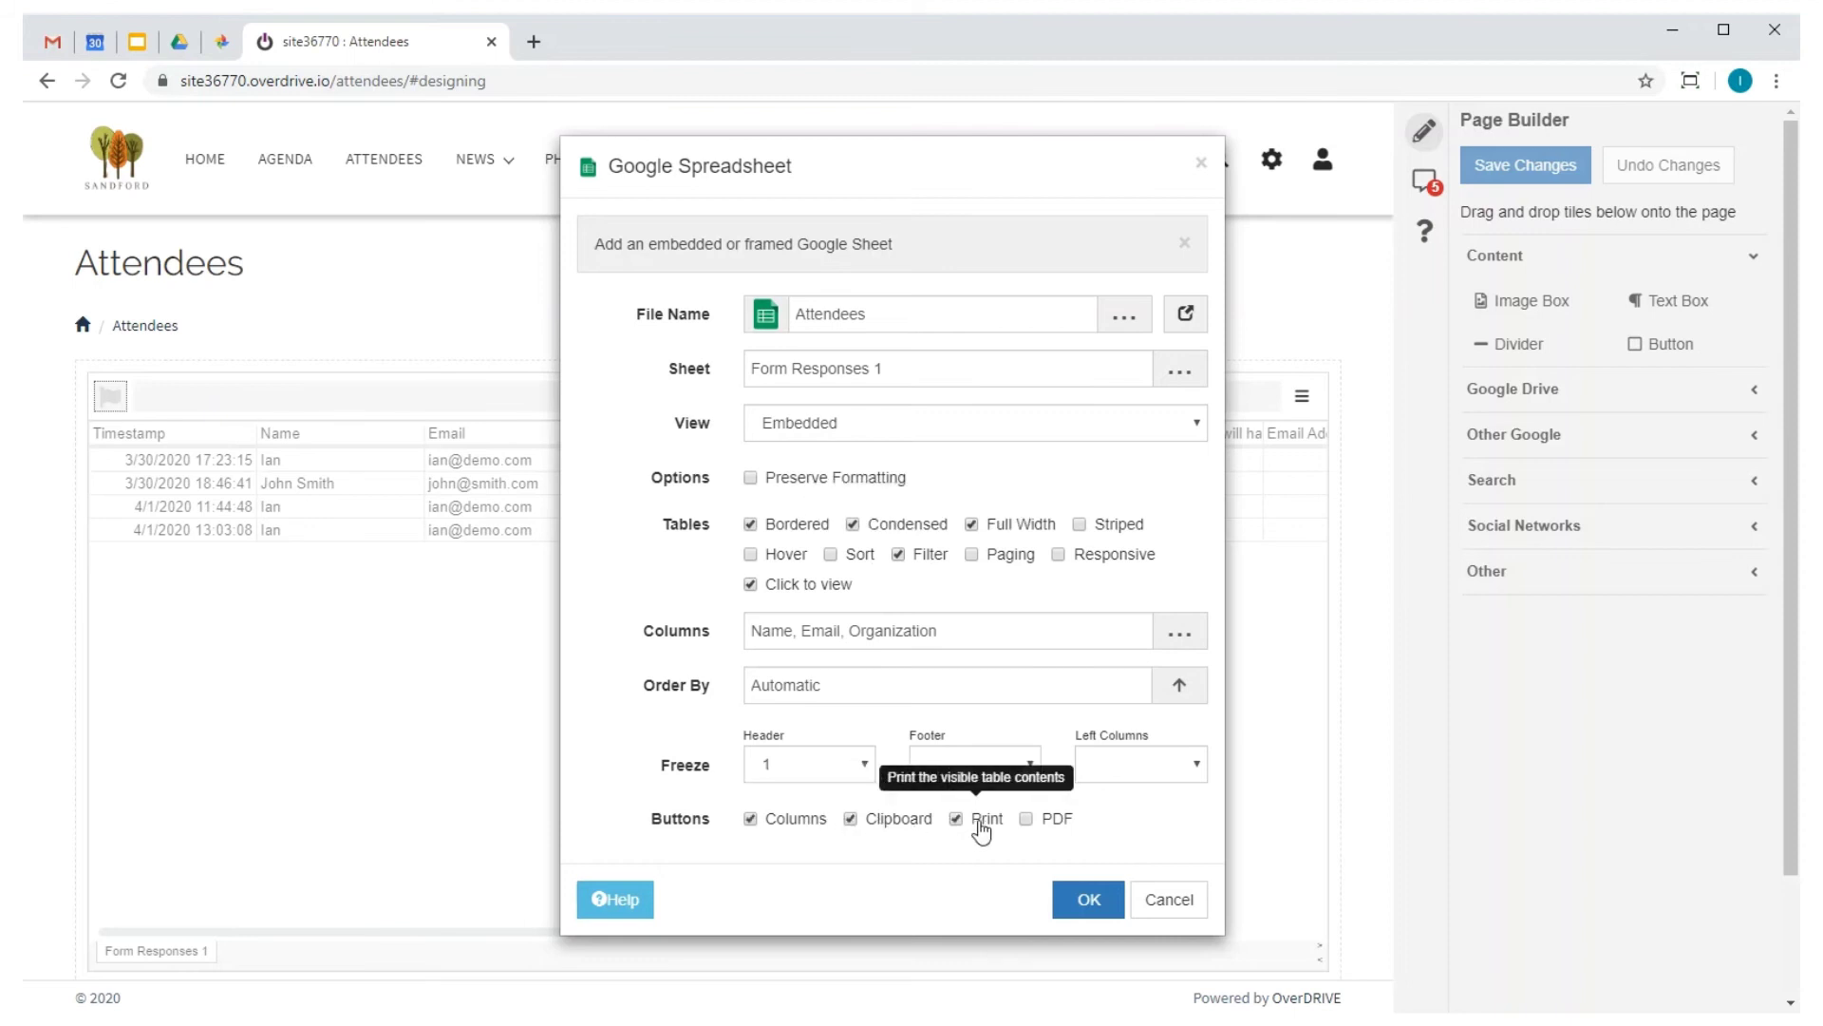
pyautogui.click(1091, 907)
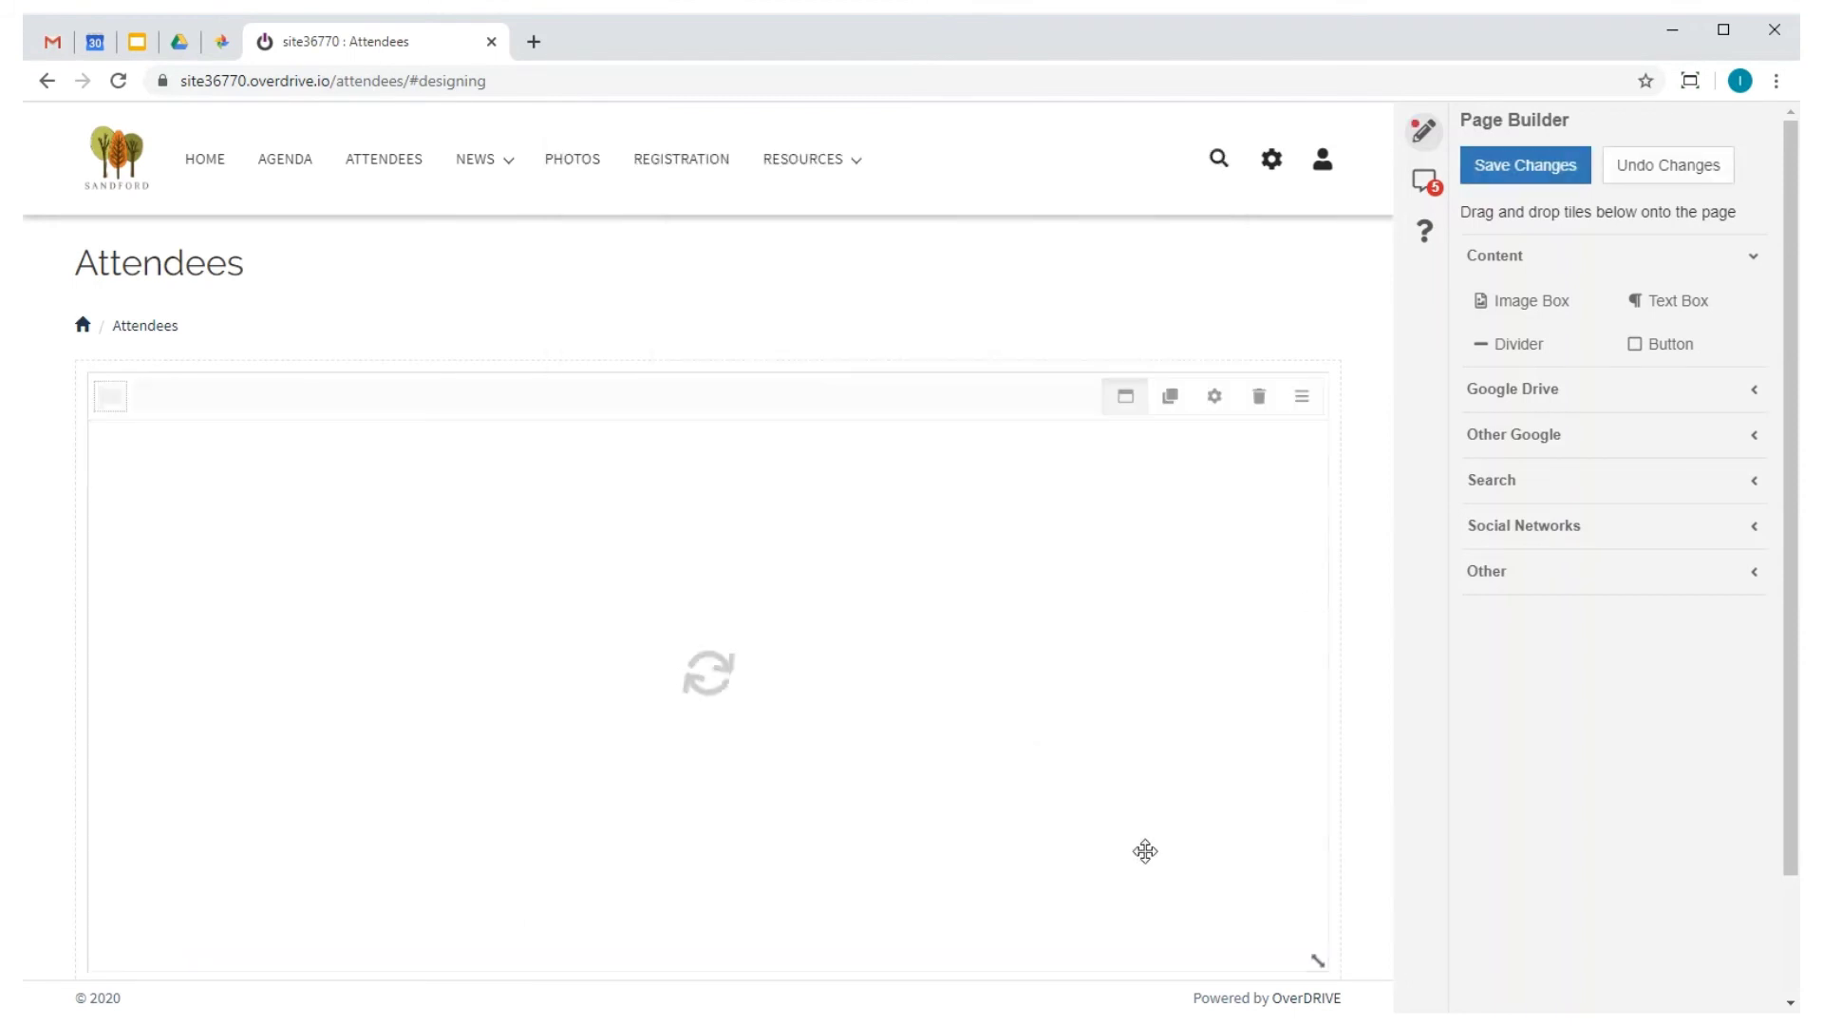
pyautogui.click(1523, 165)
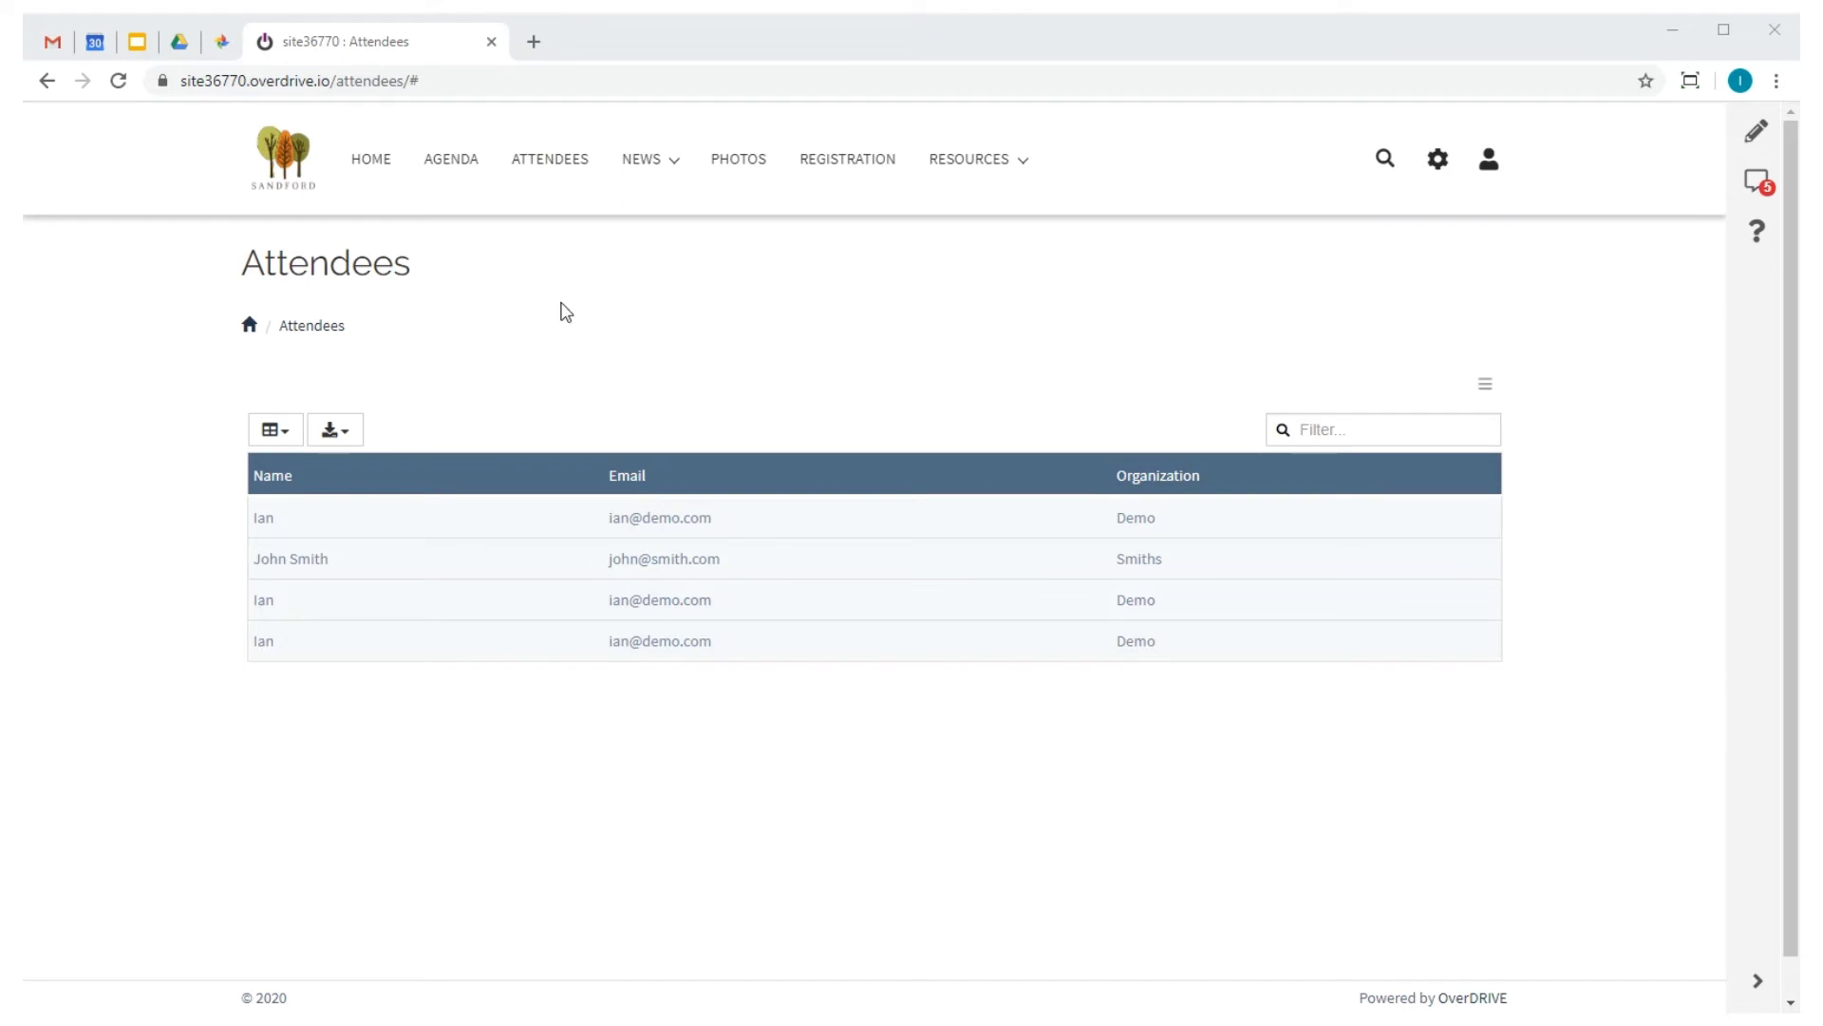
pyautogui.click(651, 525)
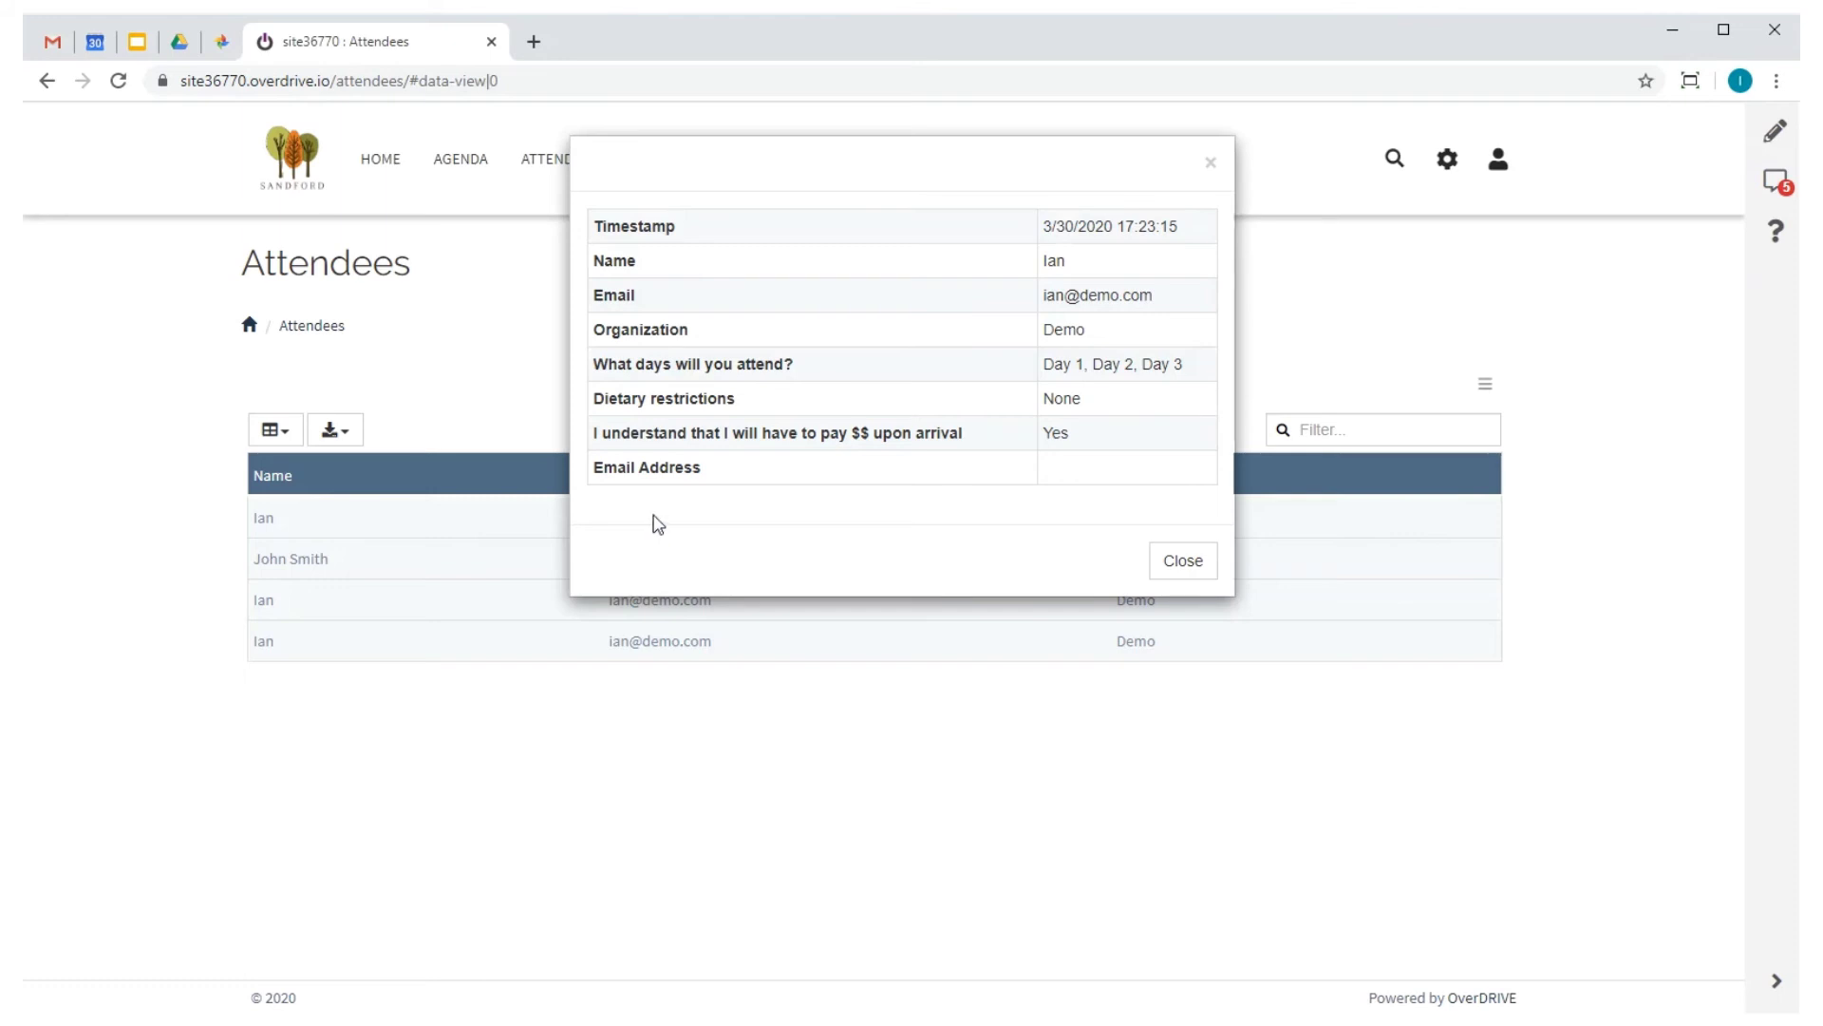
pyautogui.click(1170, 565)
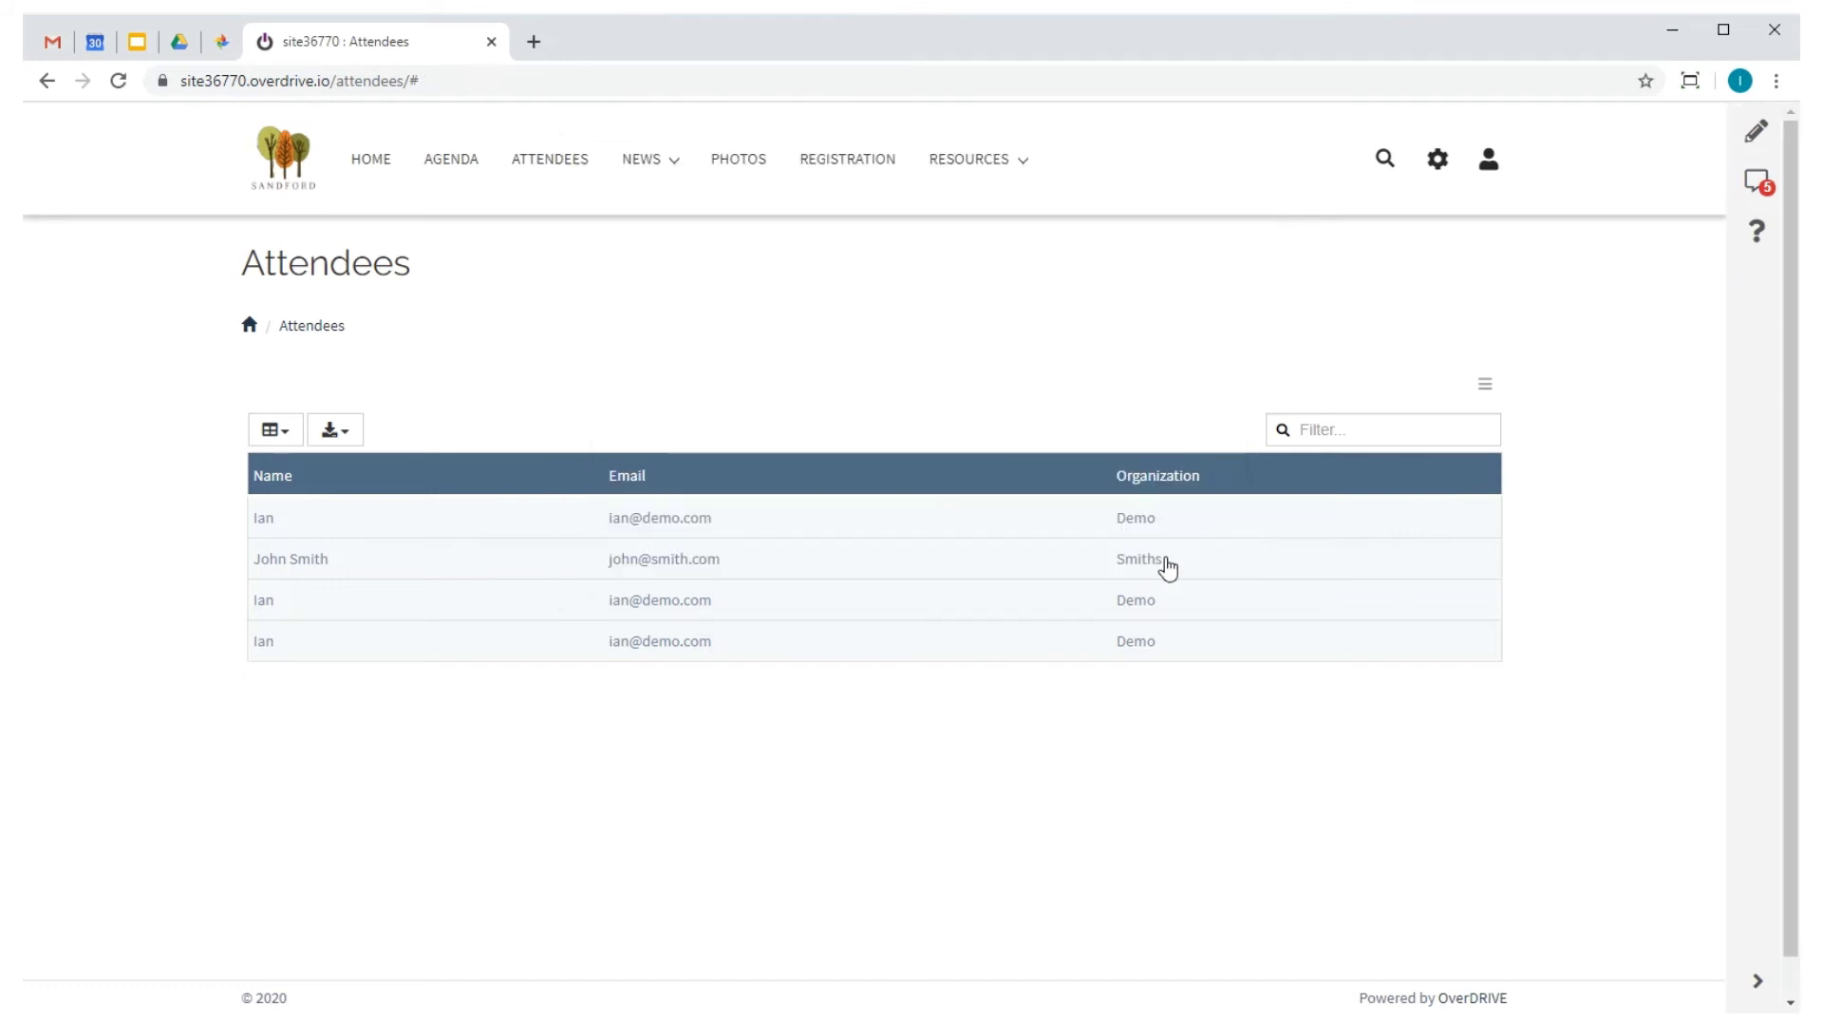
pyautogui.click(275, 430)
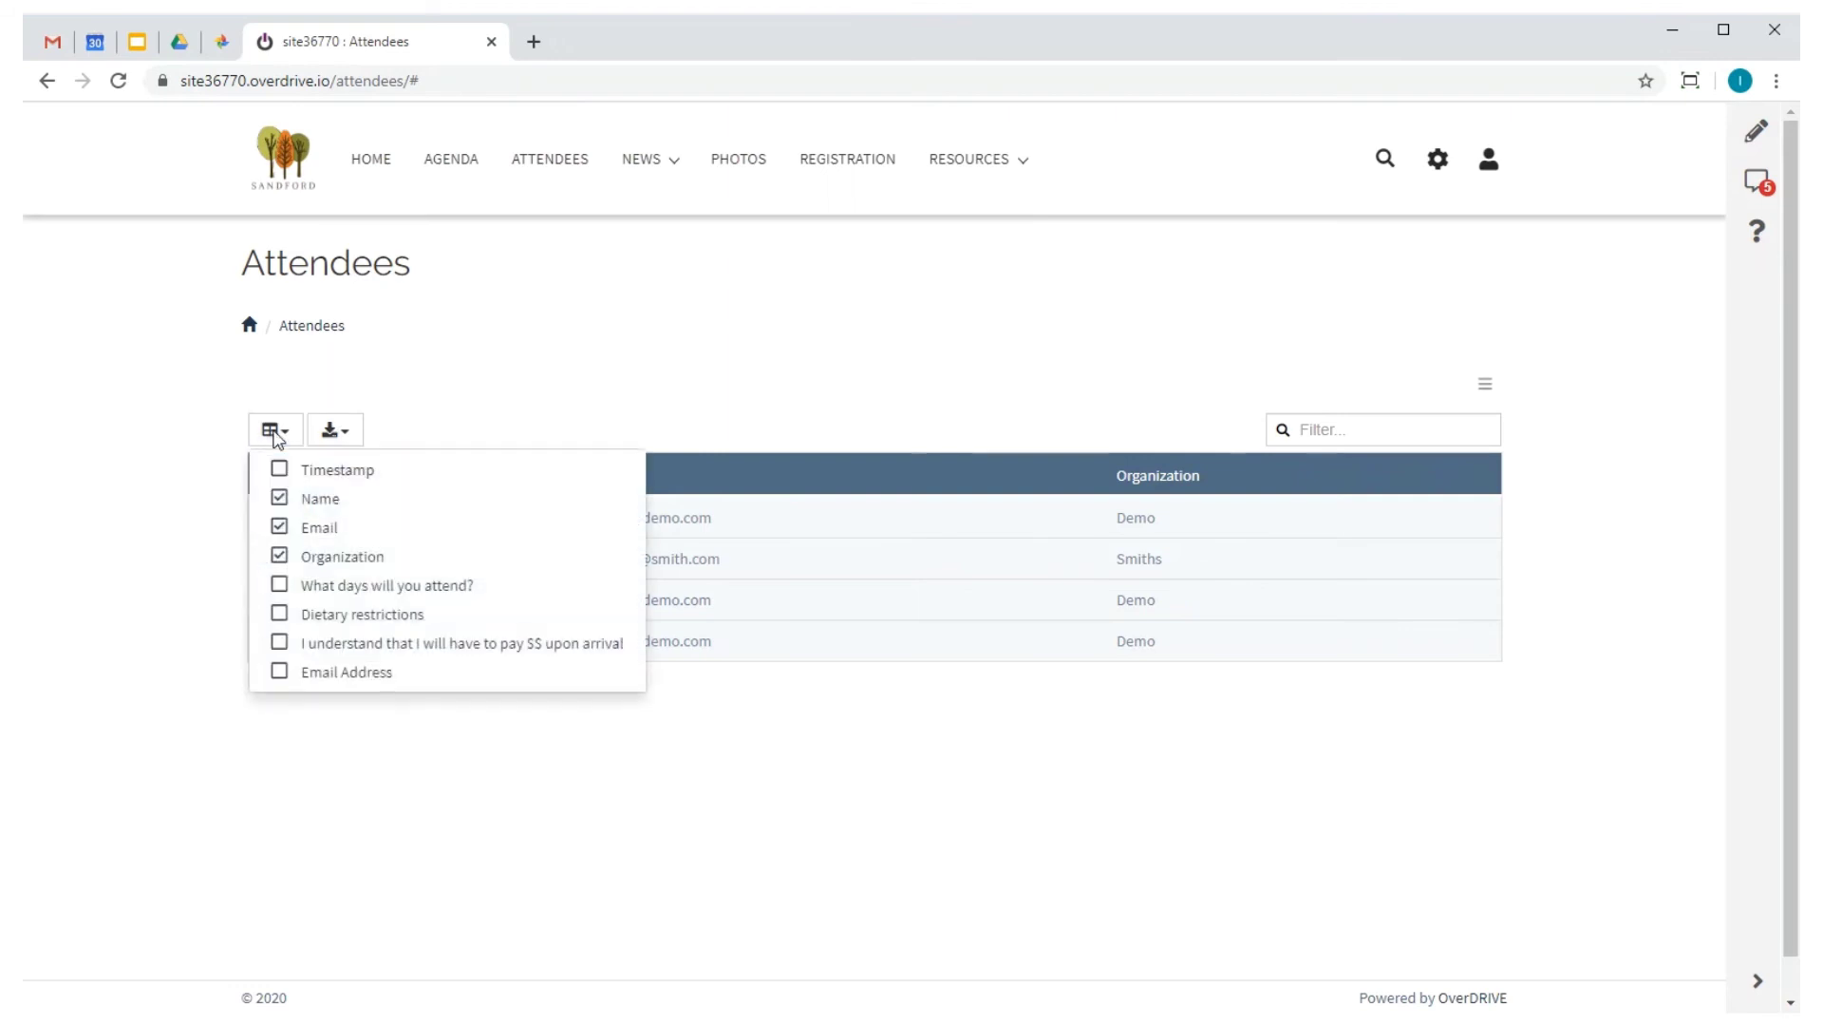
pyautogui.click(327, 432)
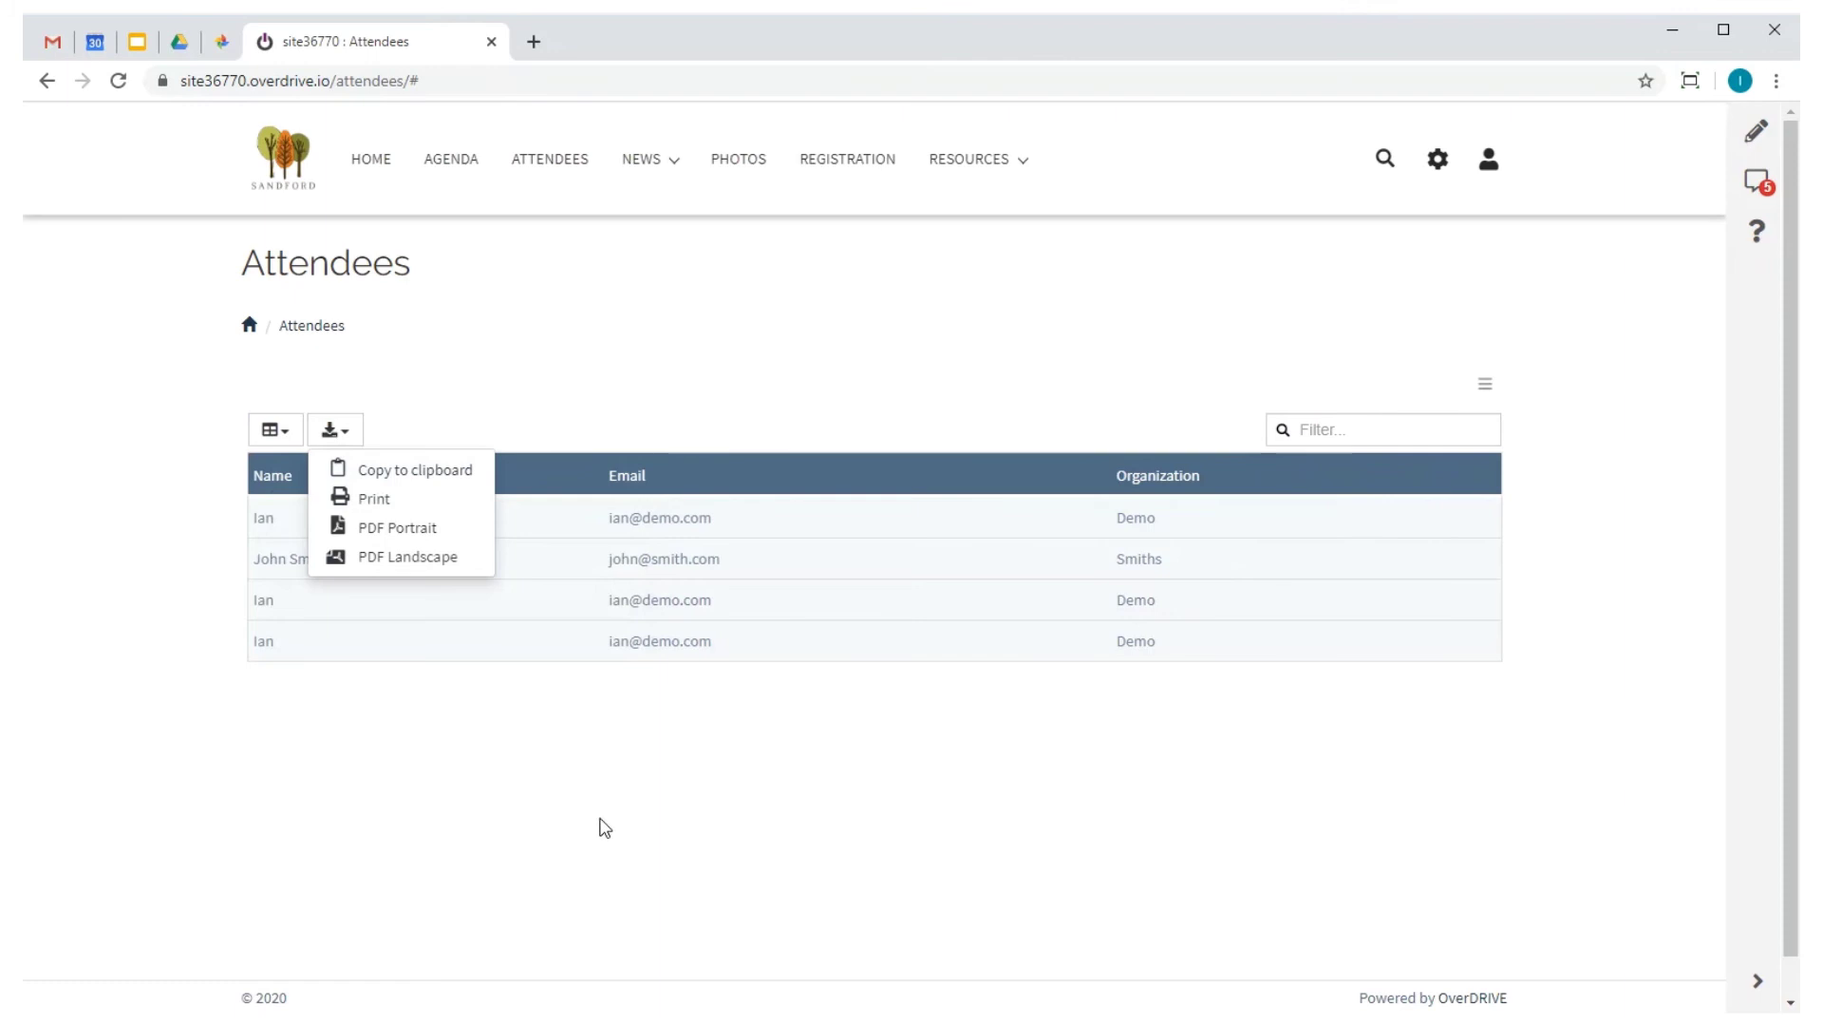
pyautogui.click(622, 903)
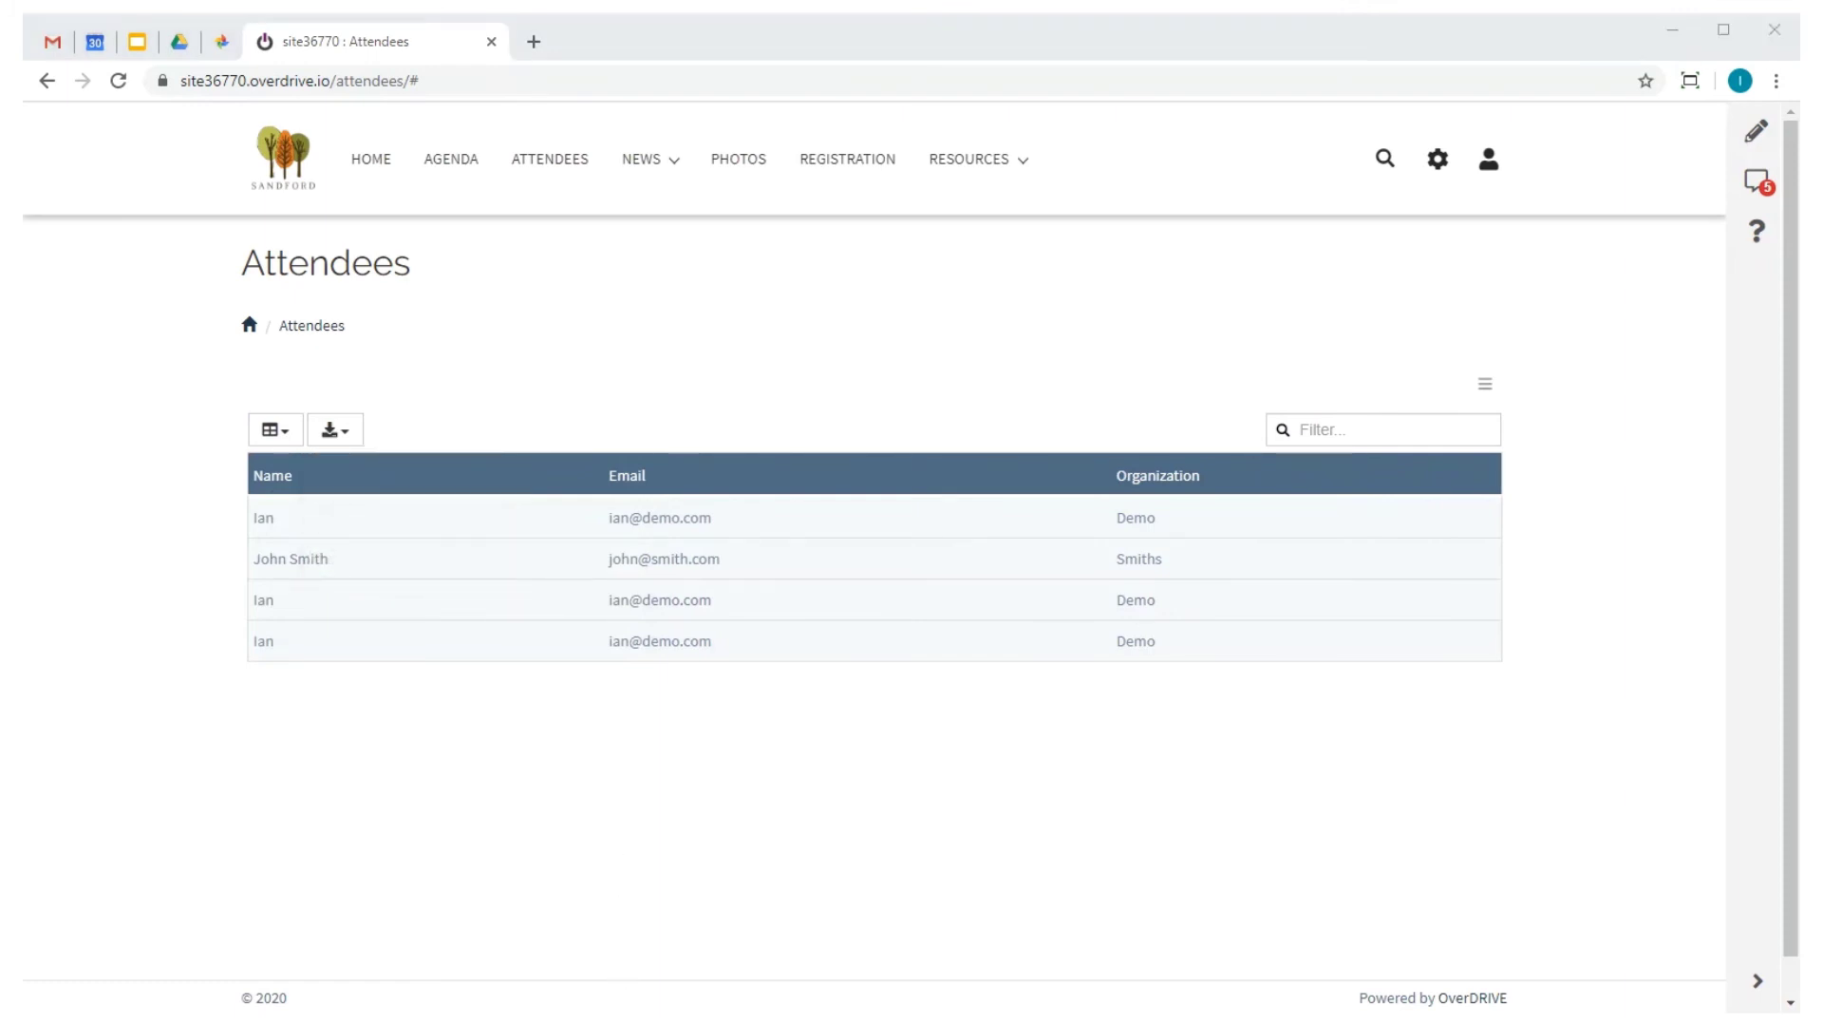
# Step: On the News page, switch the folder listing tile to Blog view
pyautogui.click(637, 167)
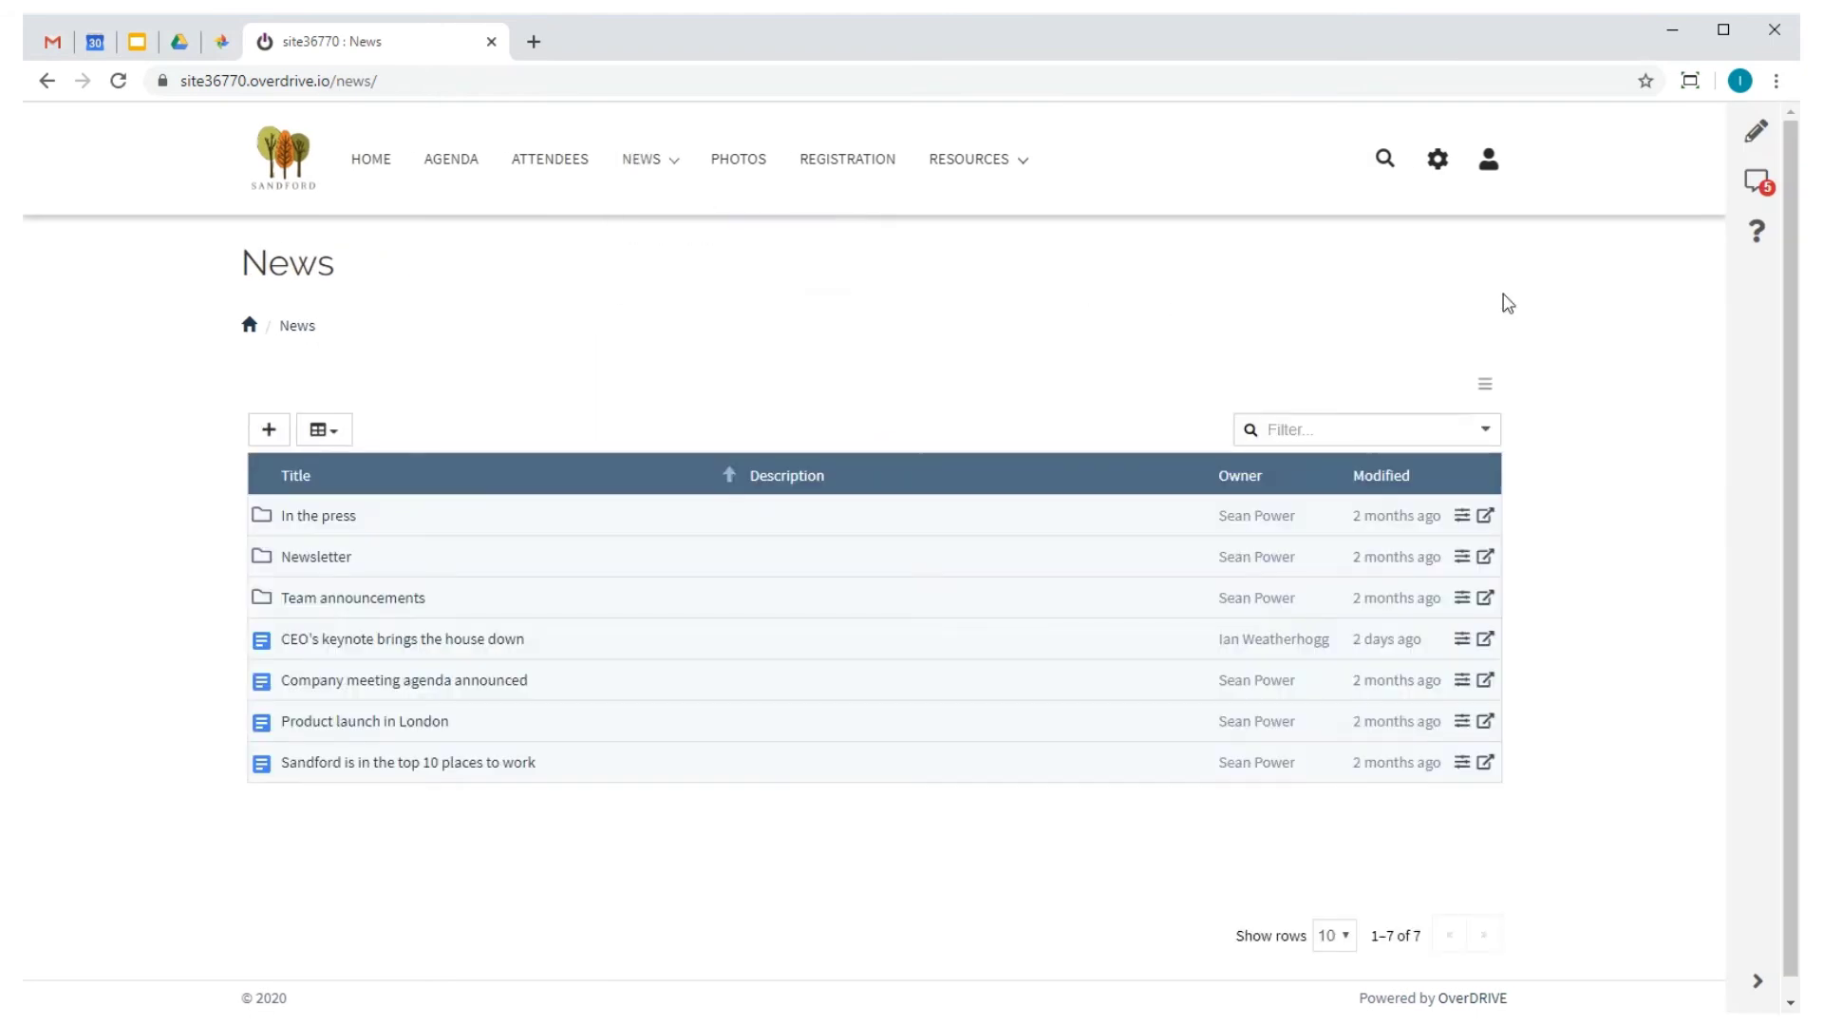
pyautogui.click(1755, 132)
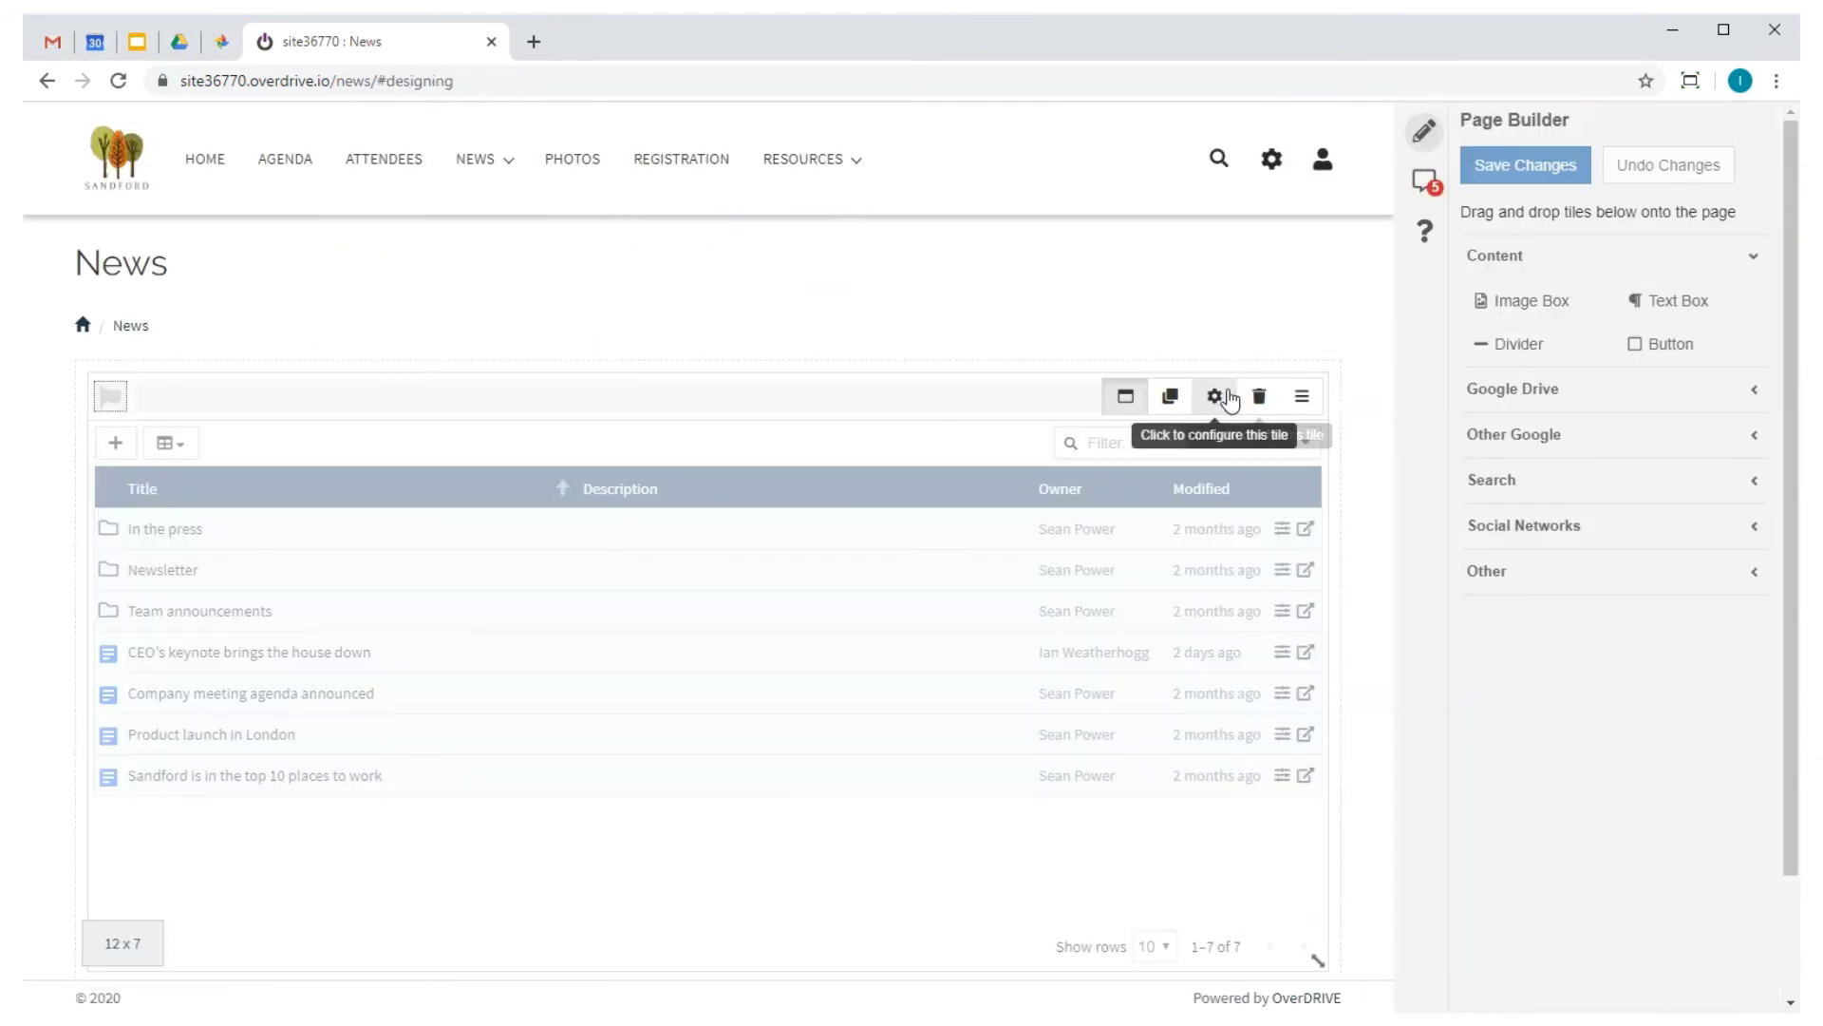
pyautogui.click(1224, 398)
pyautogui.click(860, 376)
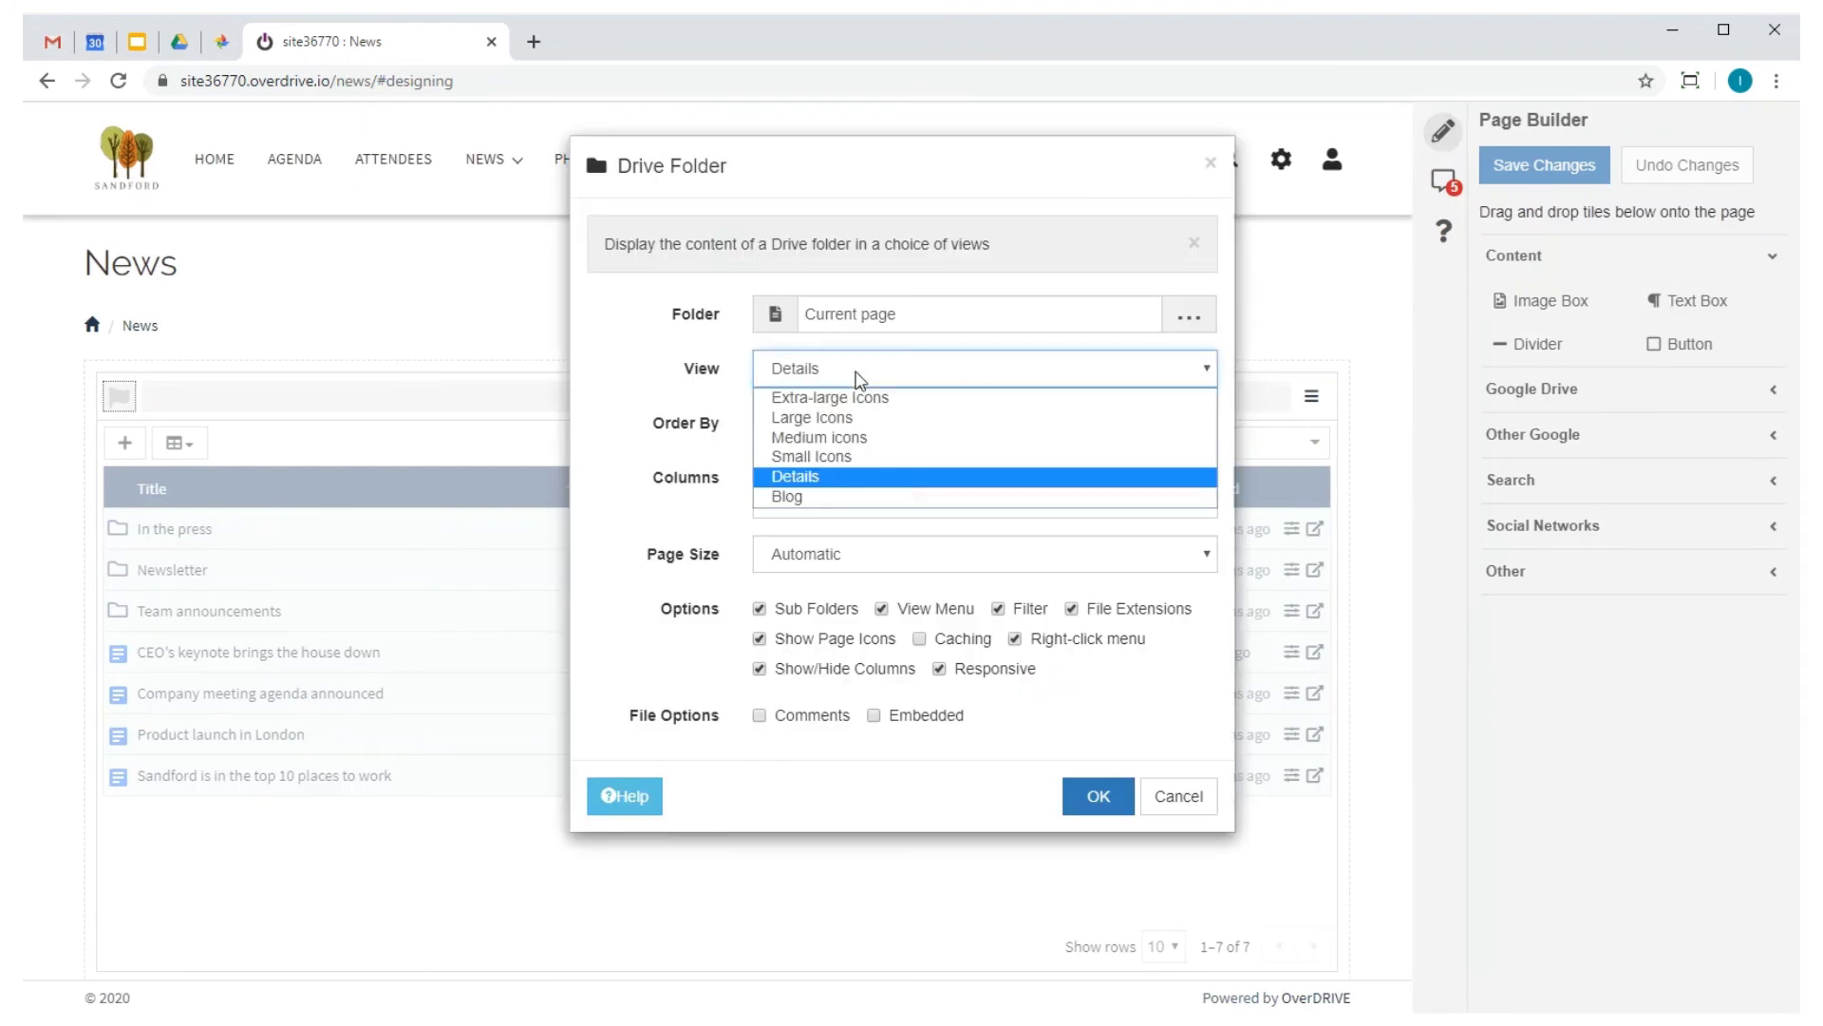
pyautogui.click(855, 496)
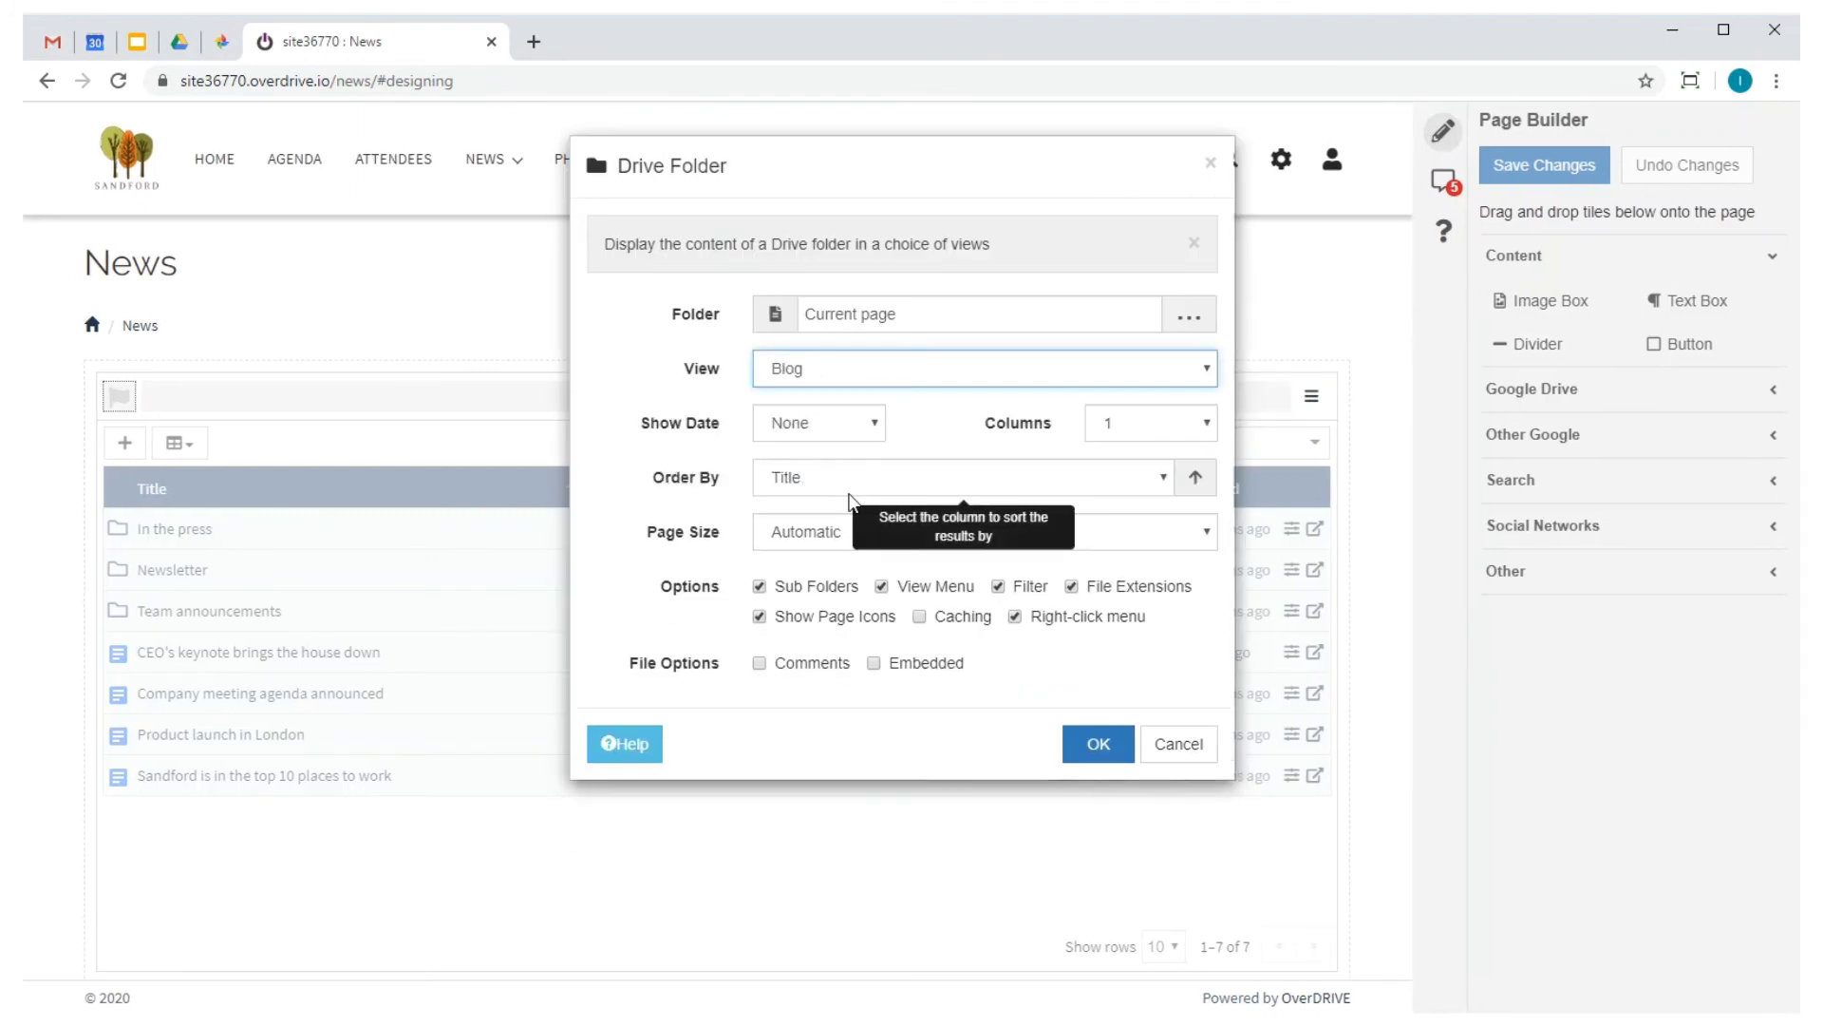
# Step: Enable embedded files and comments, show each entry's posted date, and save the News page
pyautogui.click(894, 664)
pyautogui.click(833, 667)
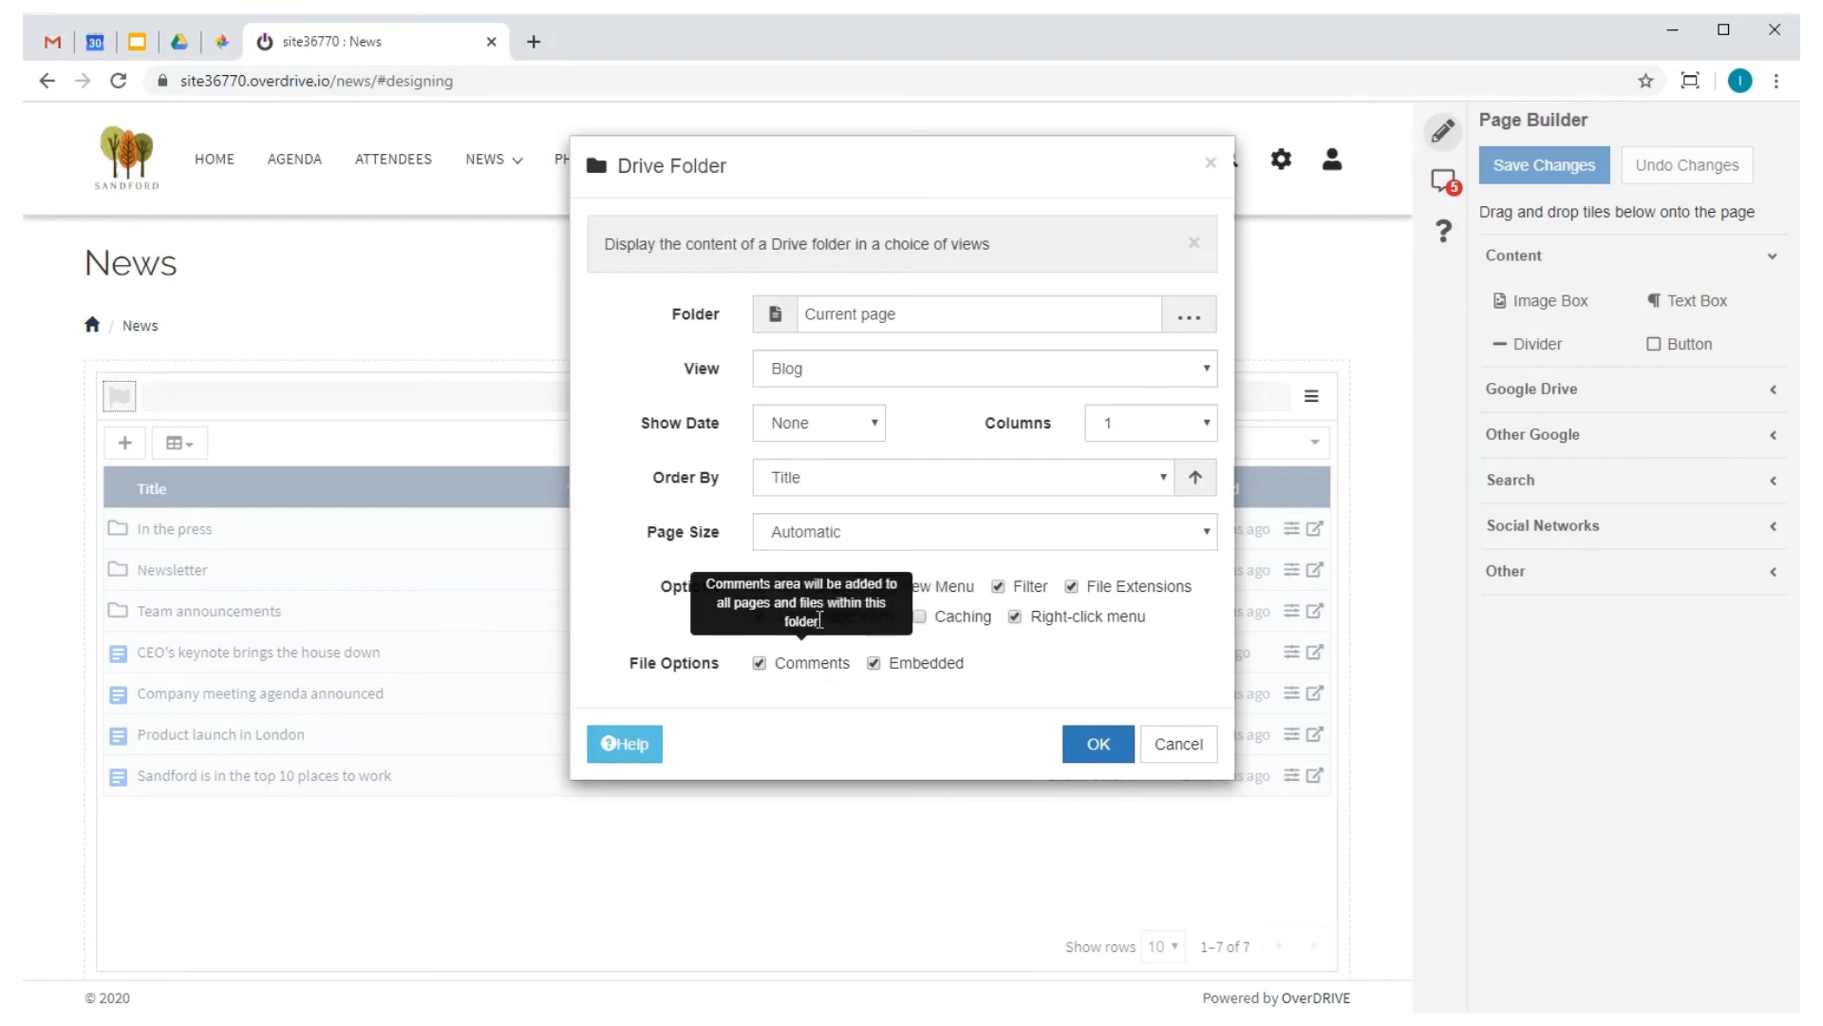
pyautogui.click(802, 423)
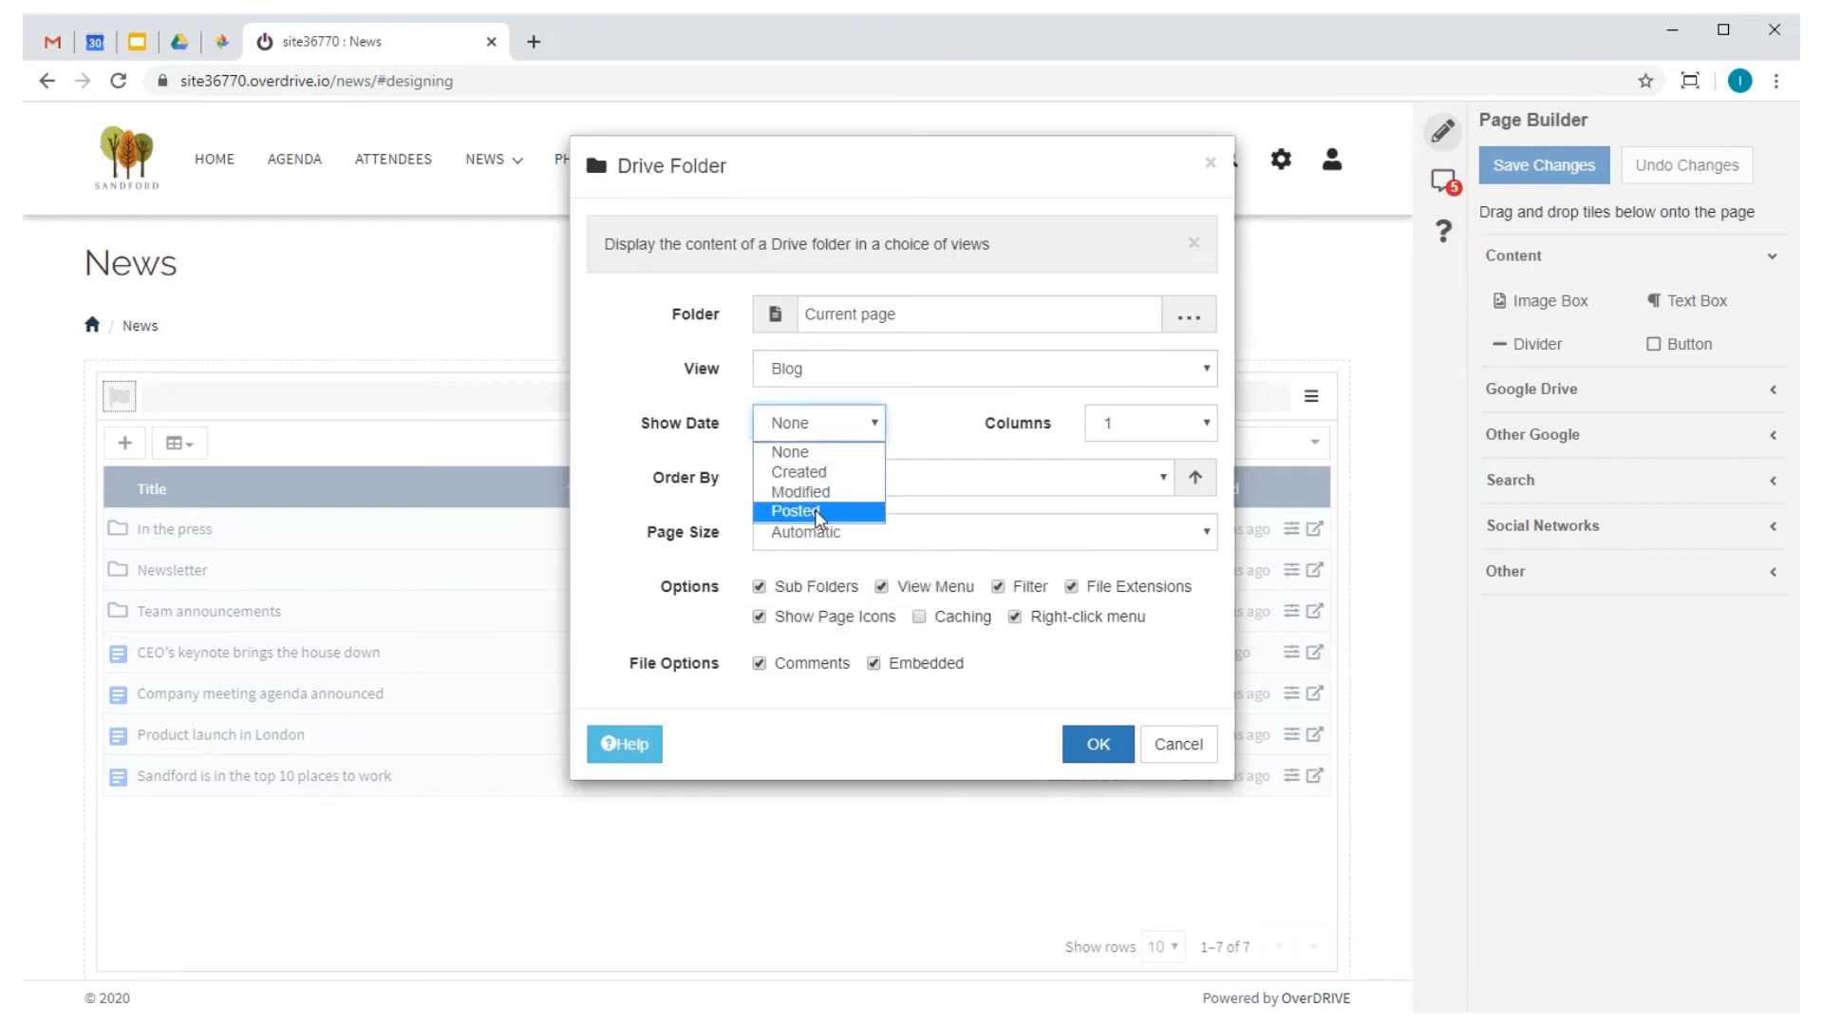
pyautogui.click(815, 509)
pyautogui.click(1092, 750)
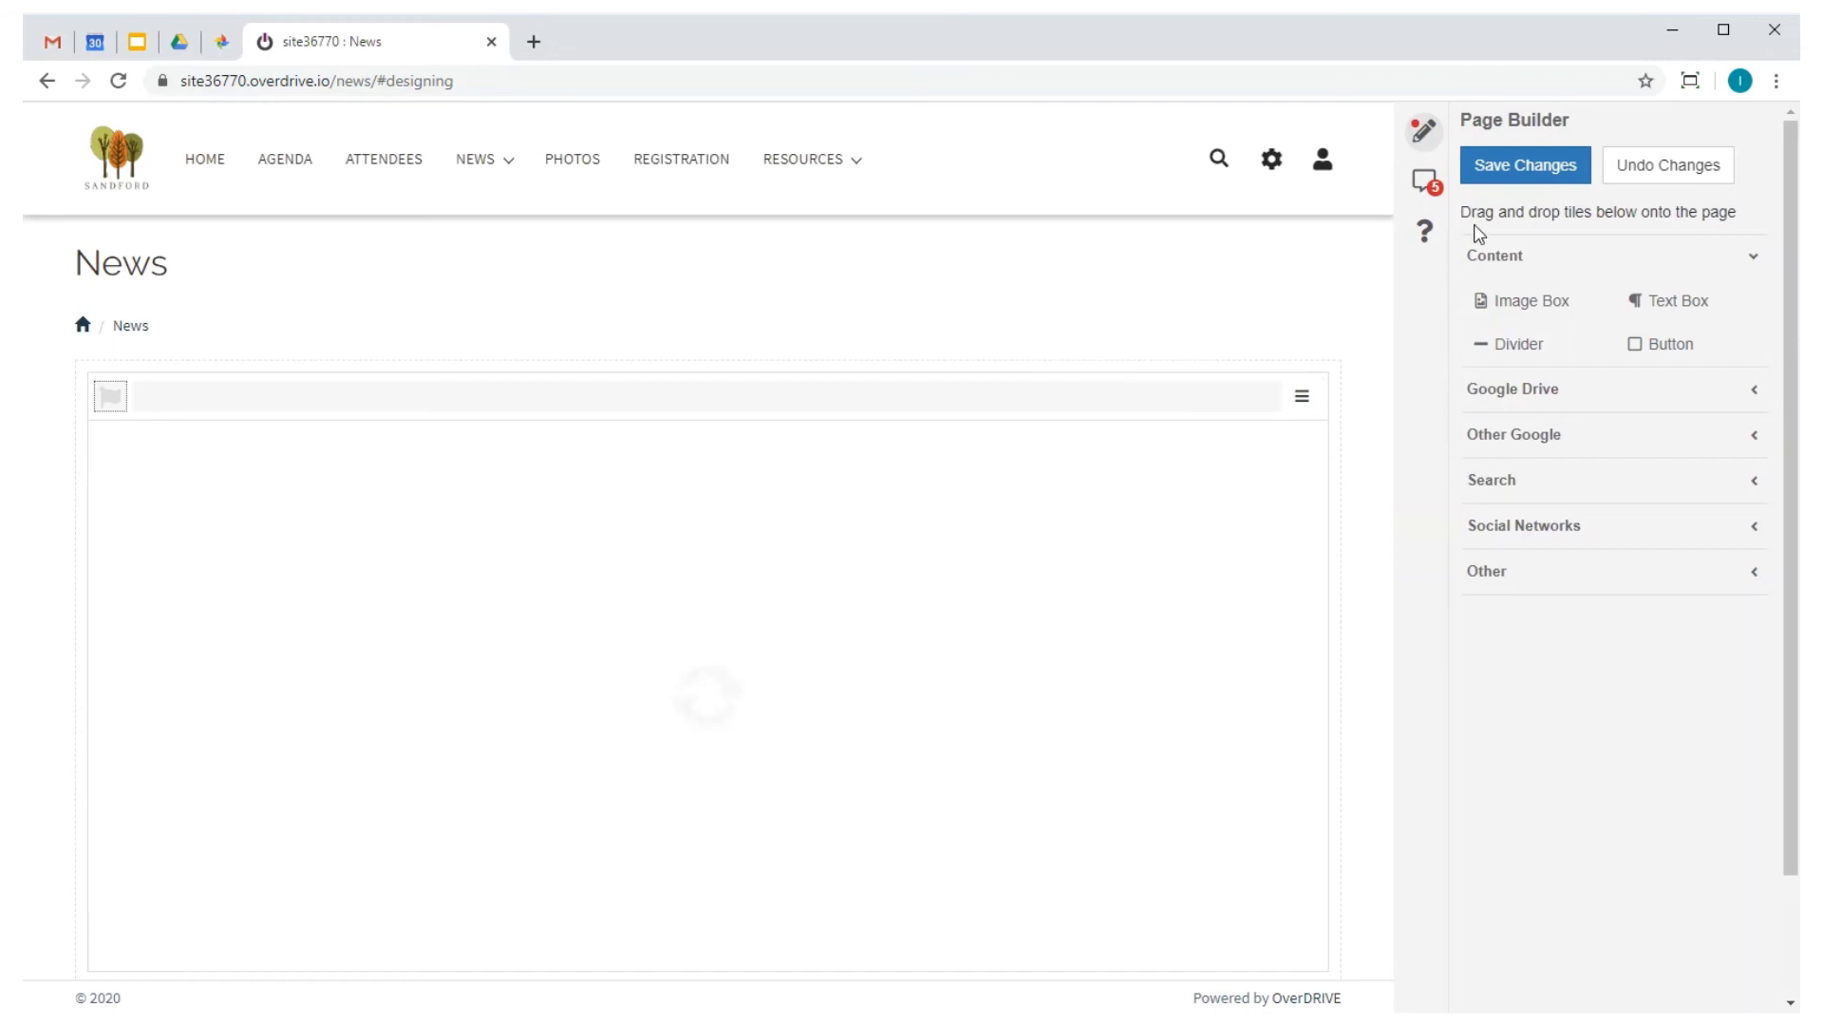
pyautogui.click(1509, 172)
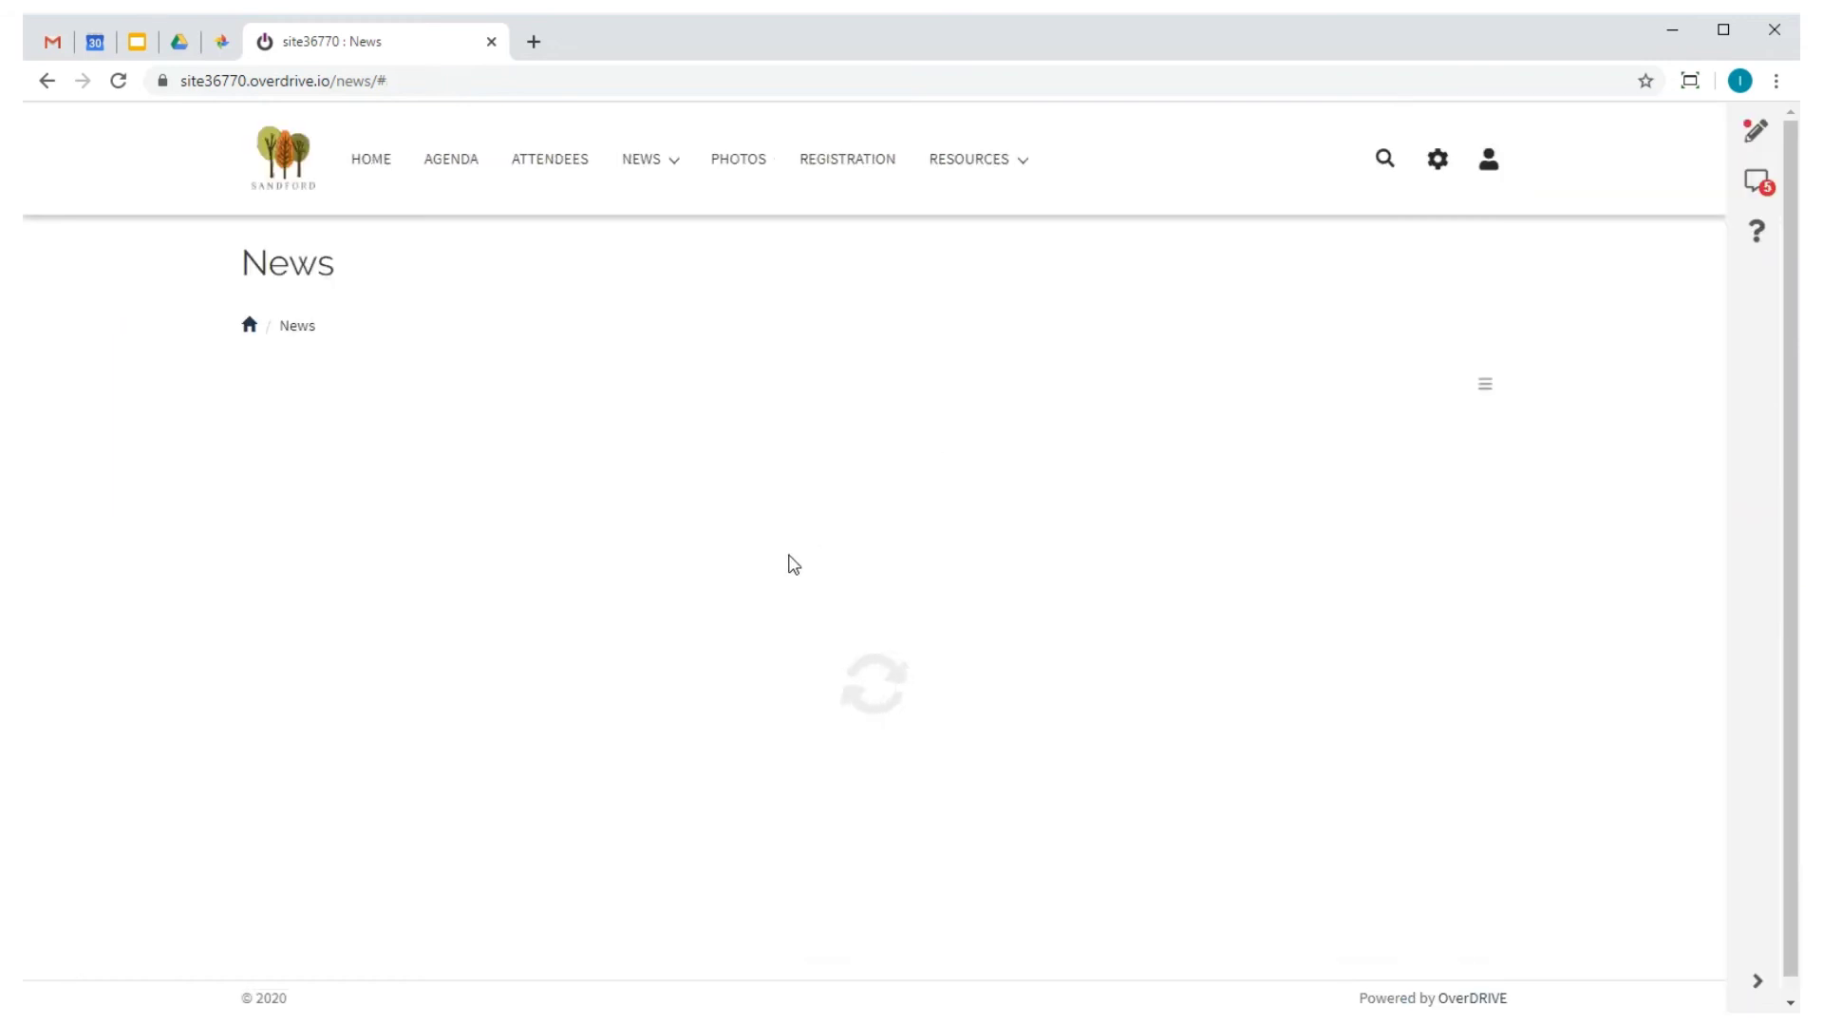
# Step: Preview the CEO's keynote article with its new comments box, then go to the Photos page
pyautogui.scroll(-8, 792, 567)
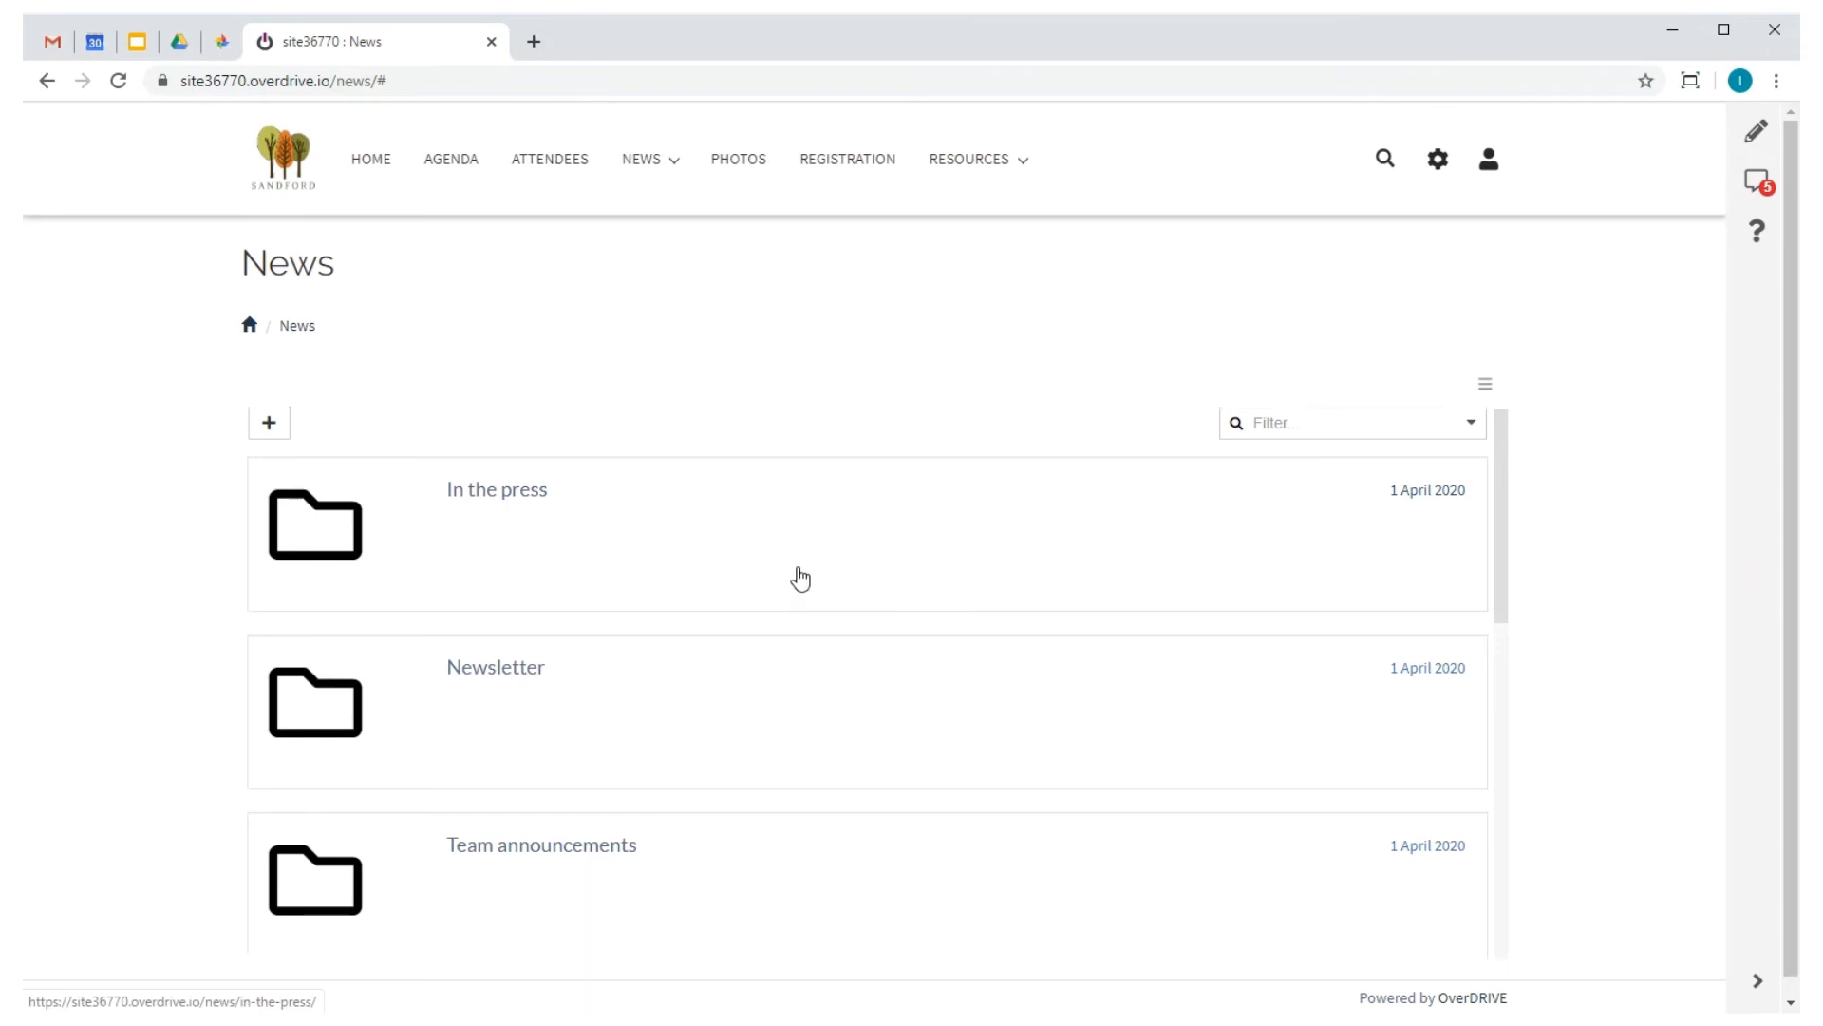
pyautogui.scroll(1, 801, 588)
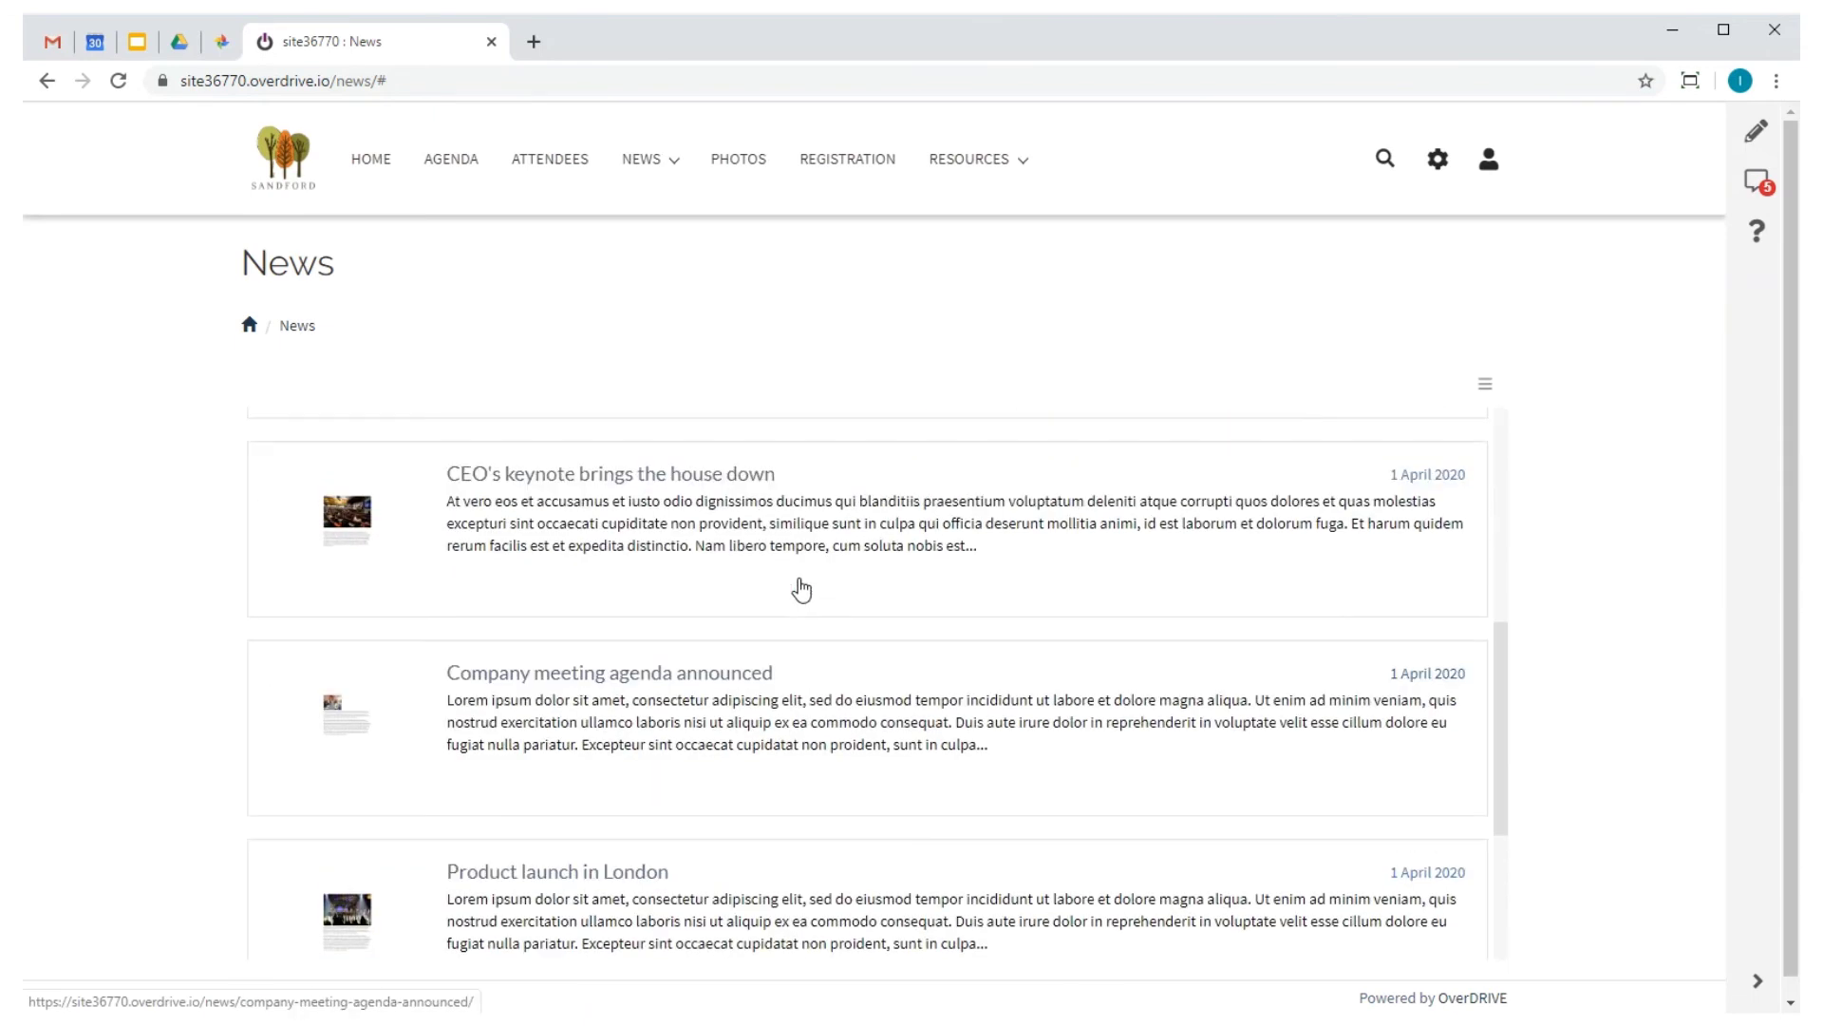
pyautogui.click(700, 542)
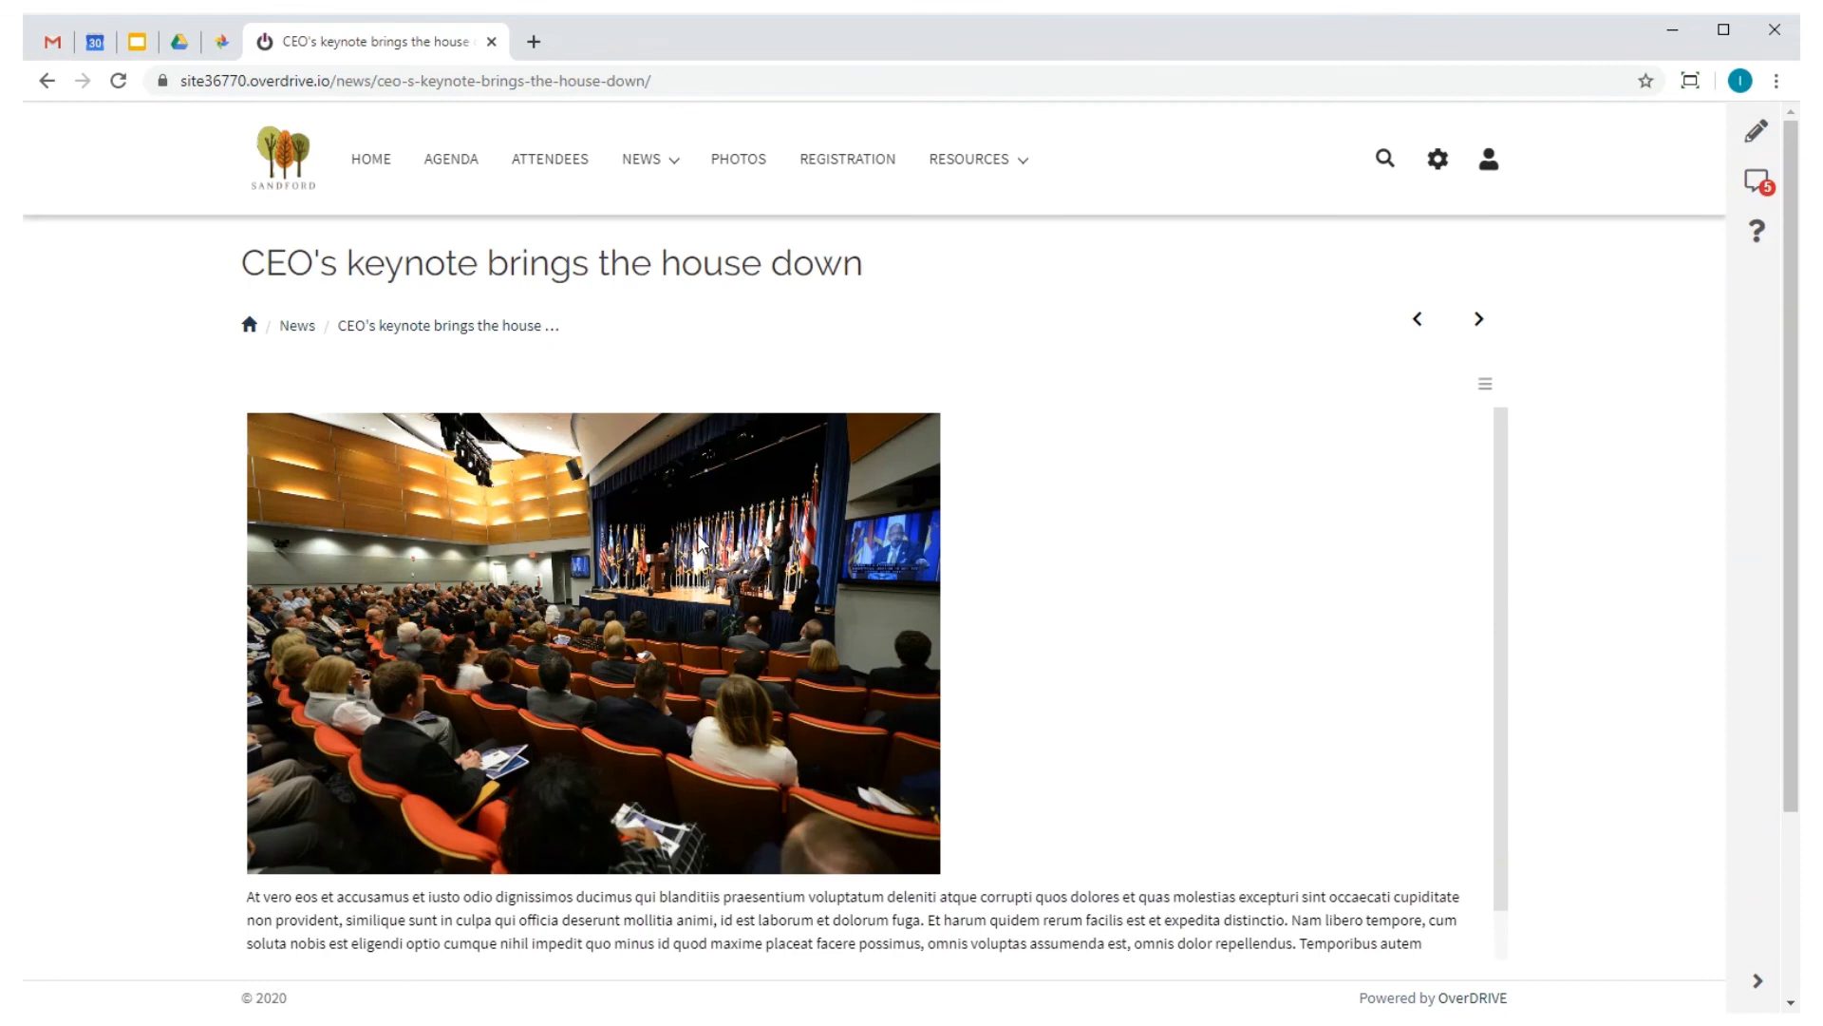
pyautogui.scroll(-1, 700, 539)
pyautogui.scroll(-3, 787, 598)
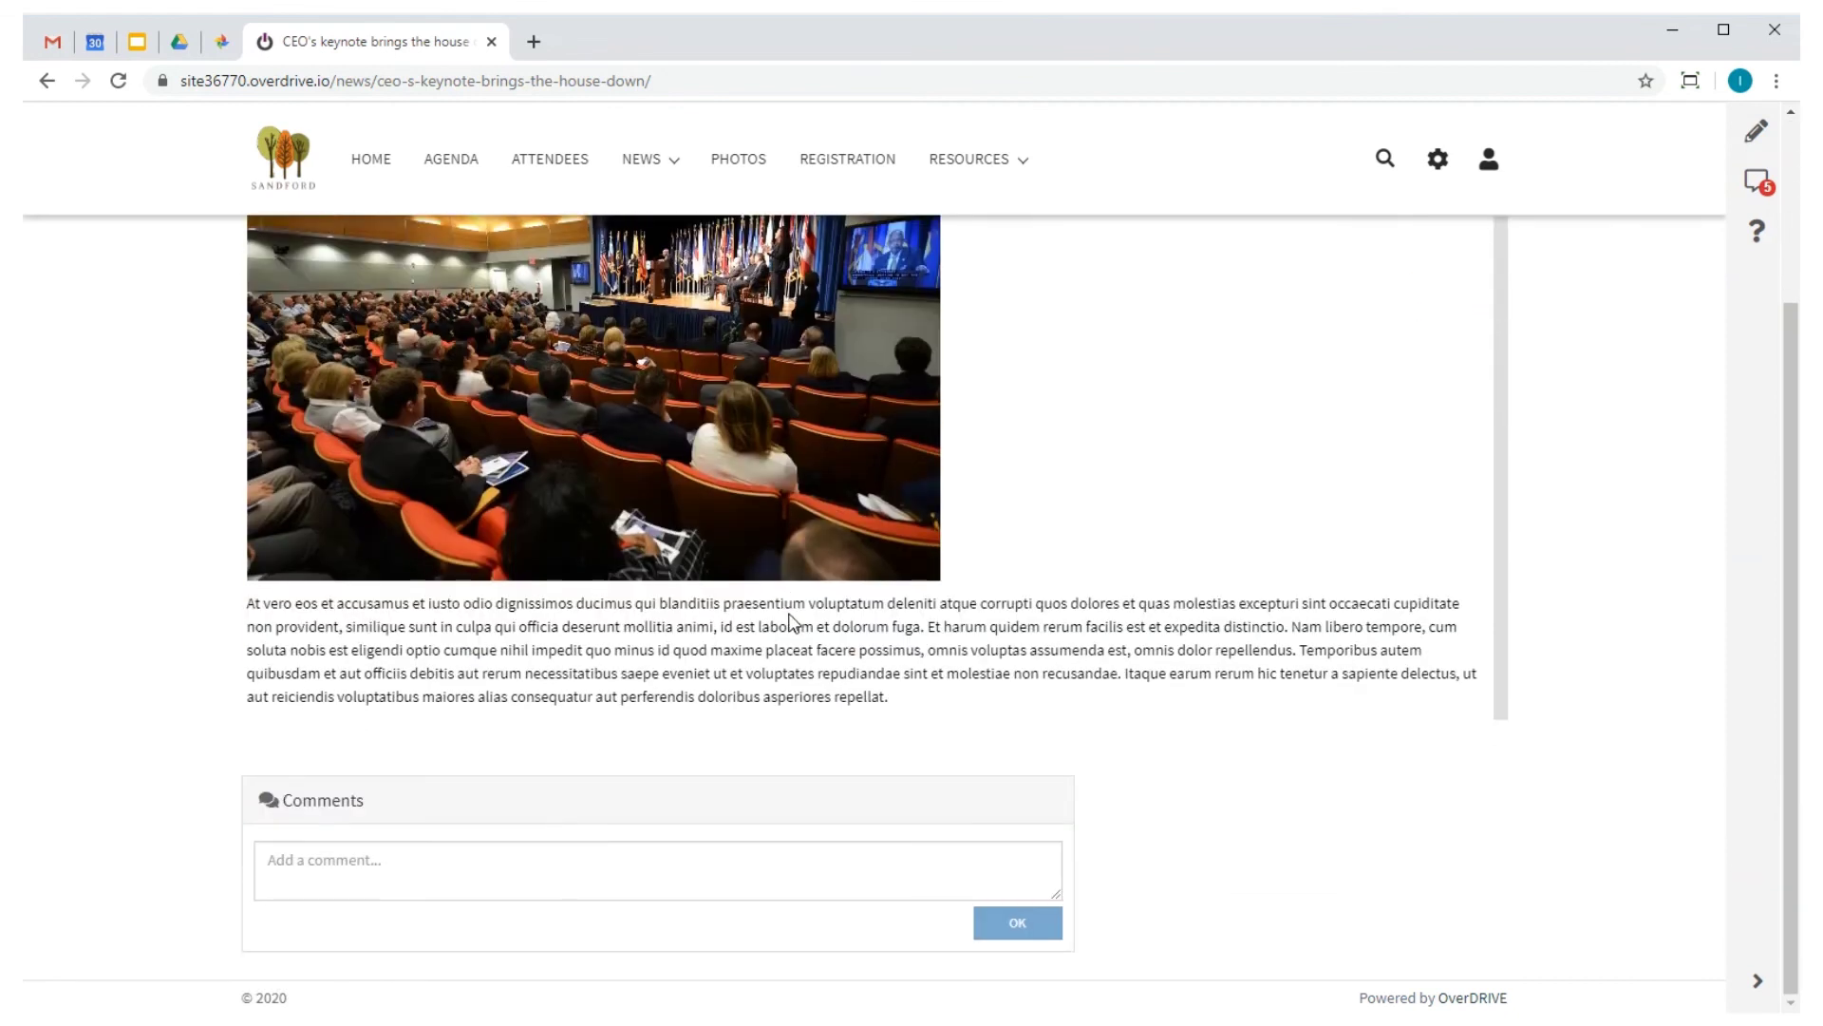
pyautogui.scroll(3, 760, 569)
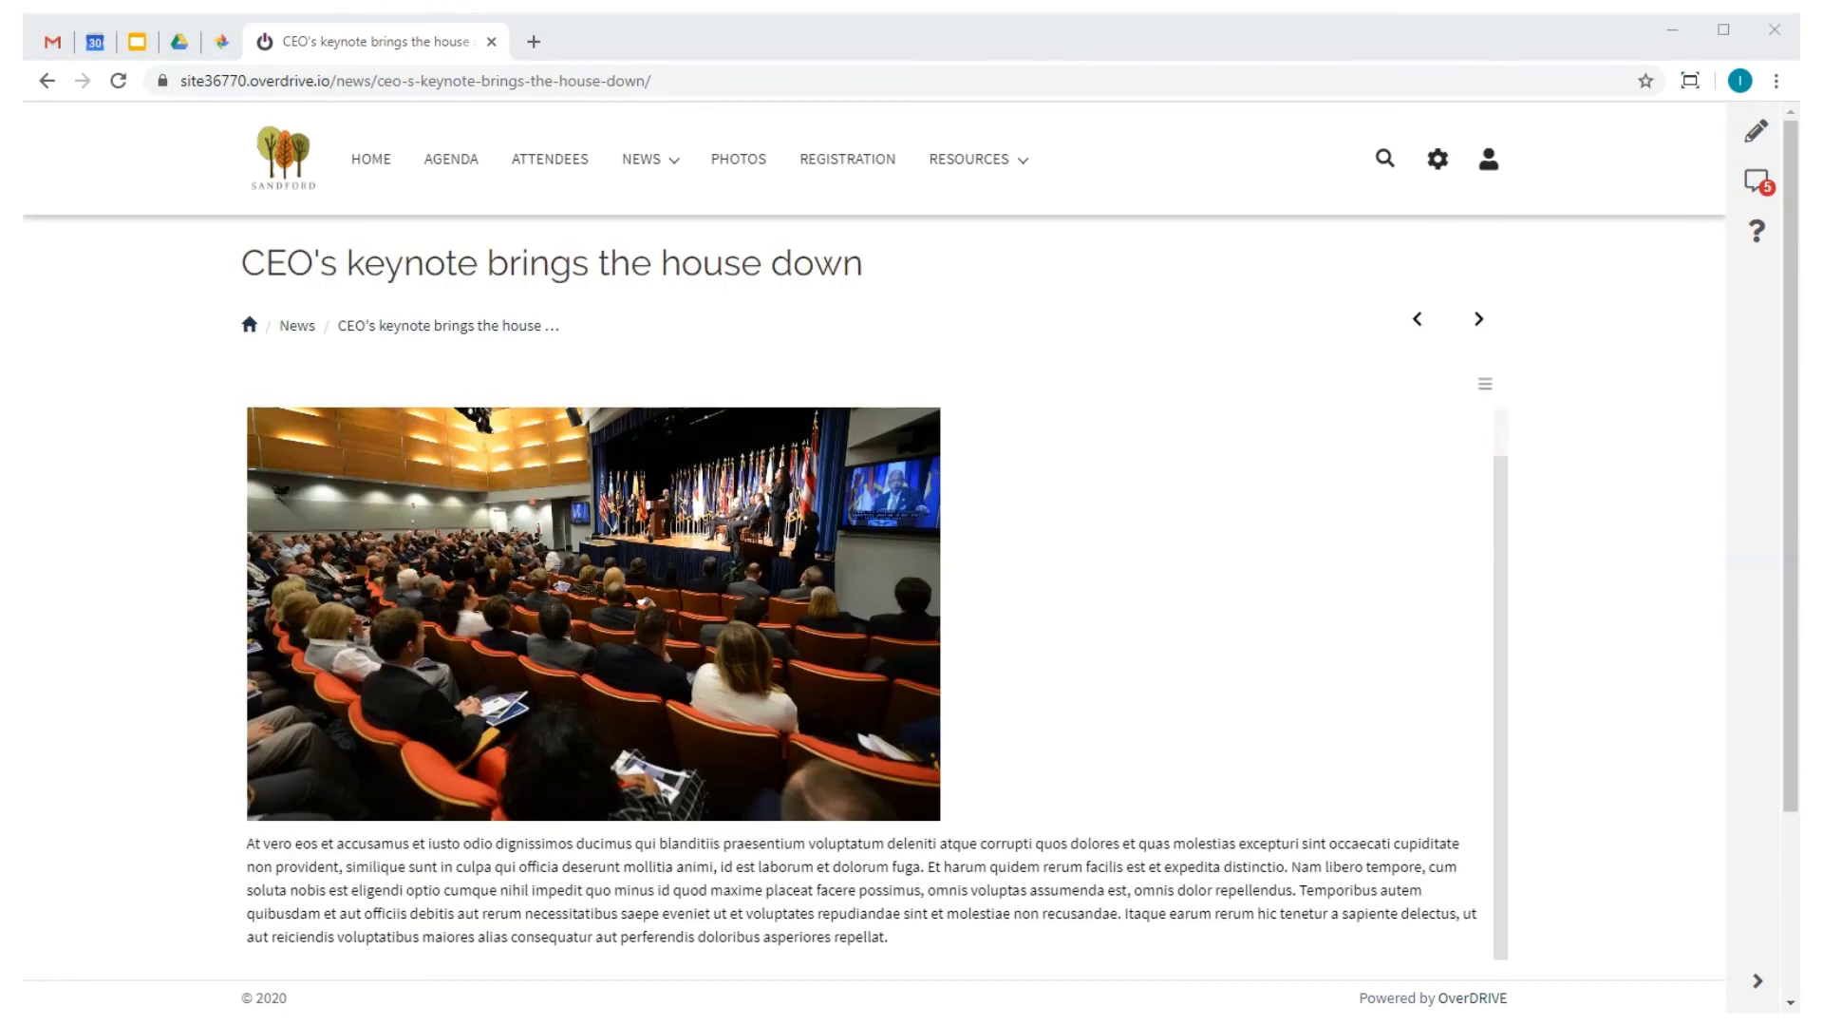
pyautogui.click(732, 169)
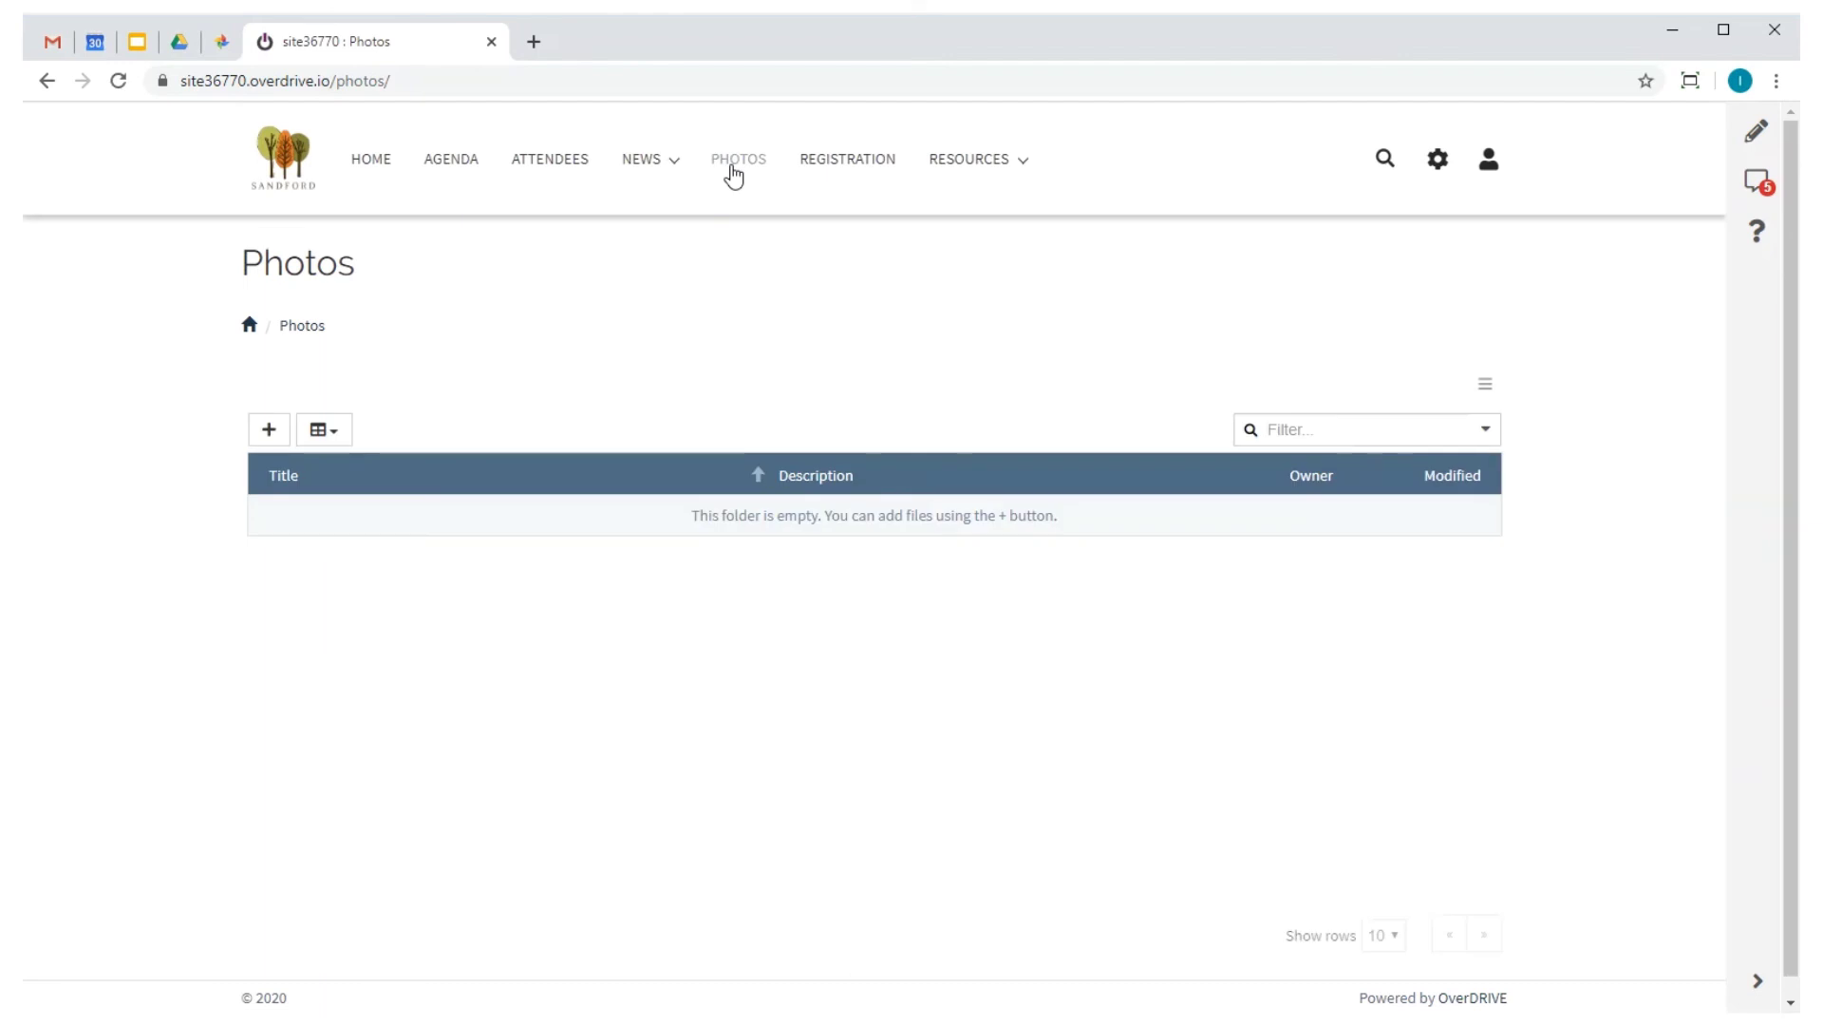
# Step: Add a Google Photos tile to the Photos page, remove the old file list tile, and resize it
pyautogui.click(1756, 131)
pyautogui.click(1554, 439)
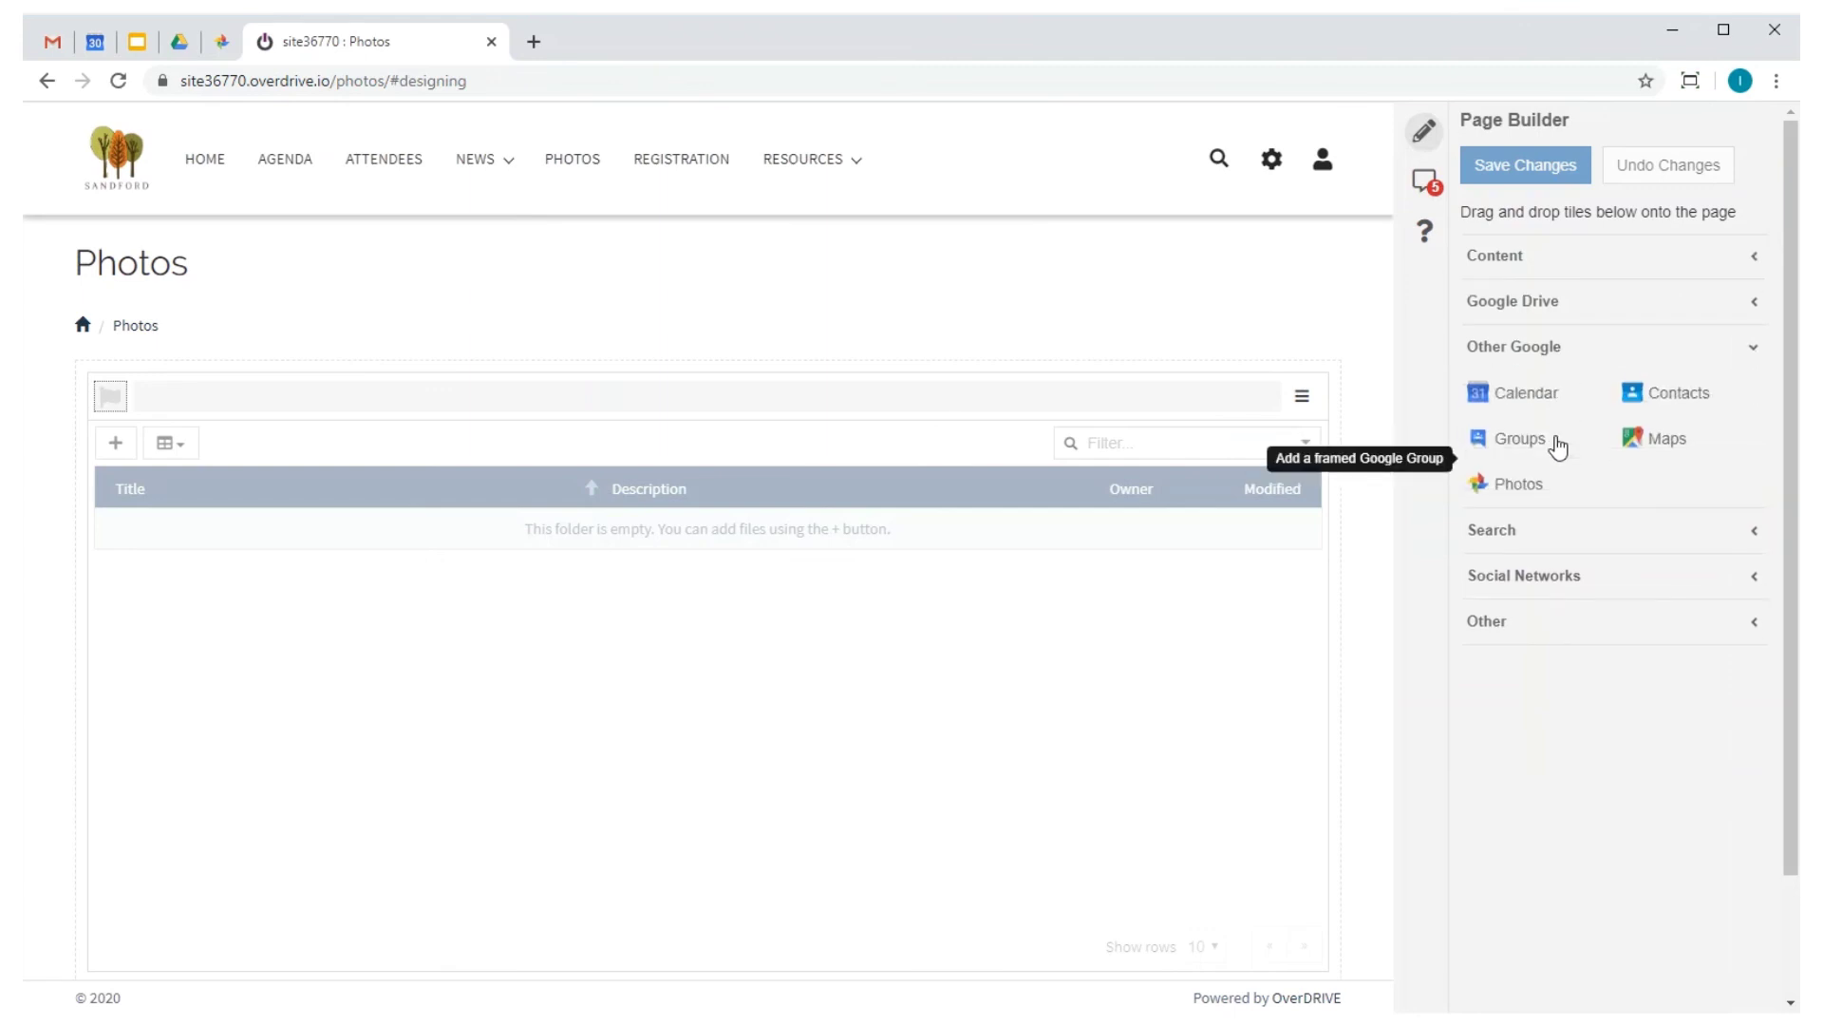
pyautogui.click(1526, 489)
pyautogui.scroll(5, 1205, 407)
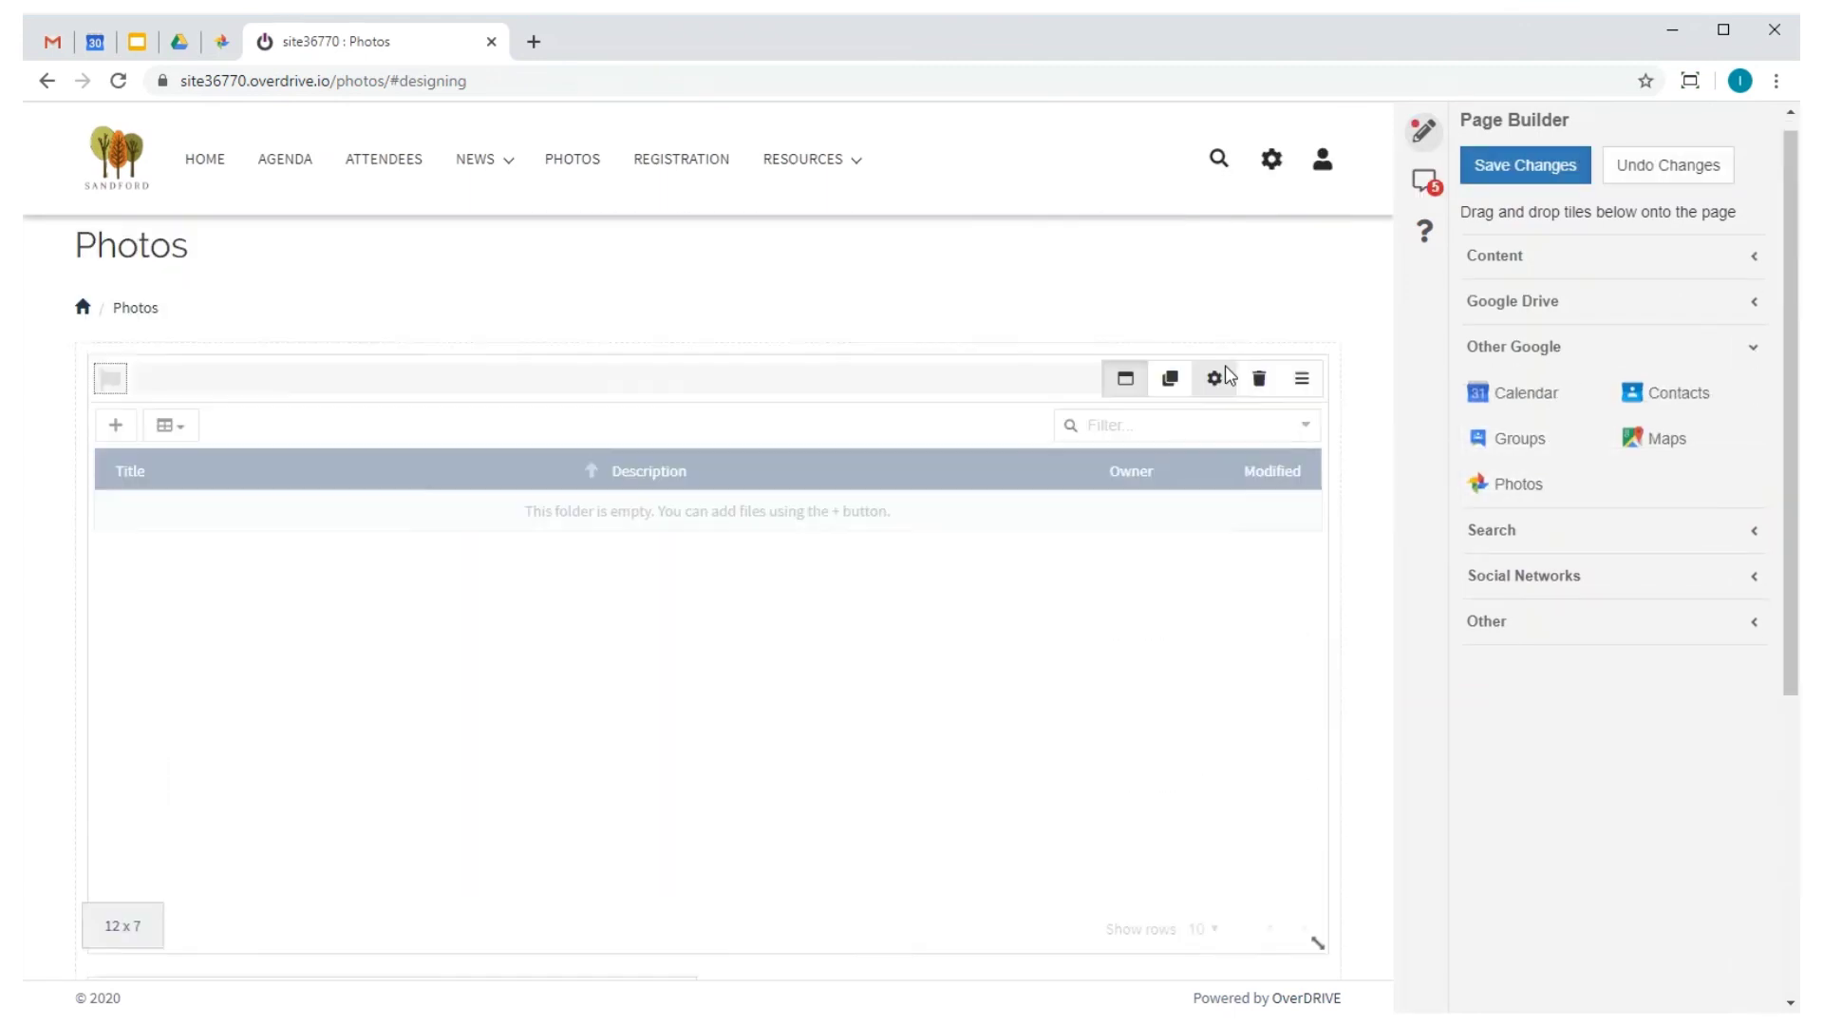
pyautogui.click(1258, 397)
pyautogui.moveTo(688, 700); pyautogui.dragTo(1268, 896)
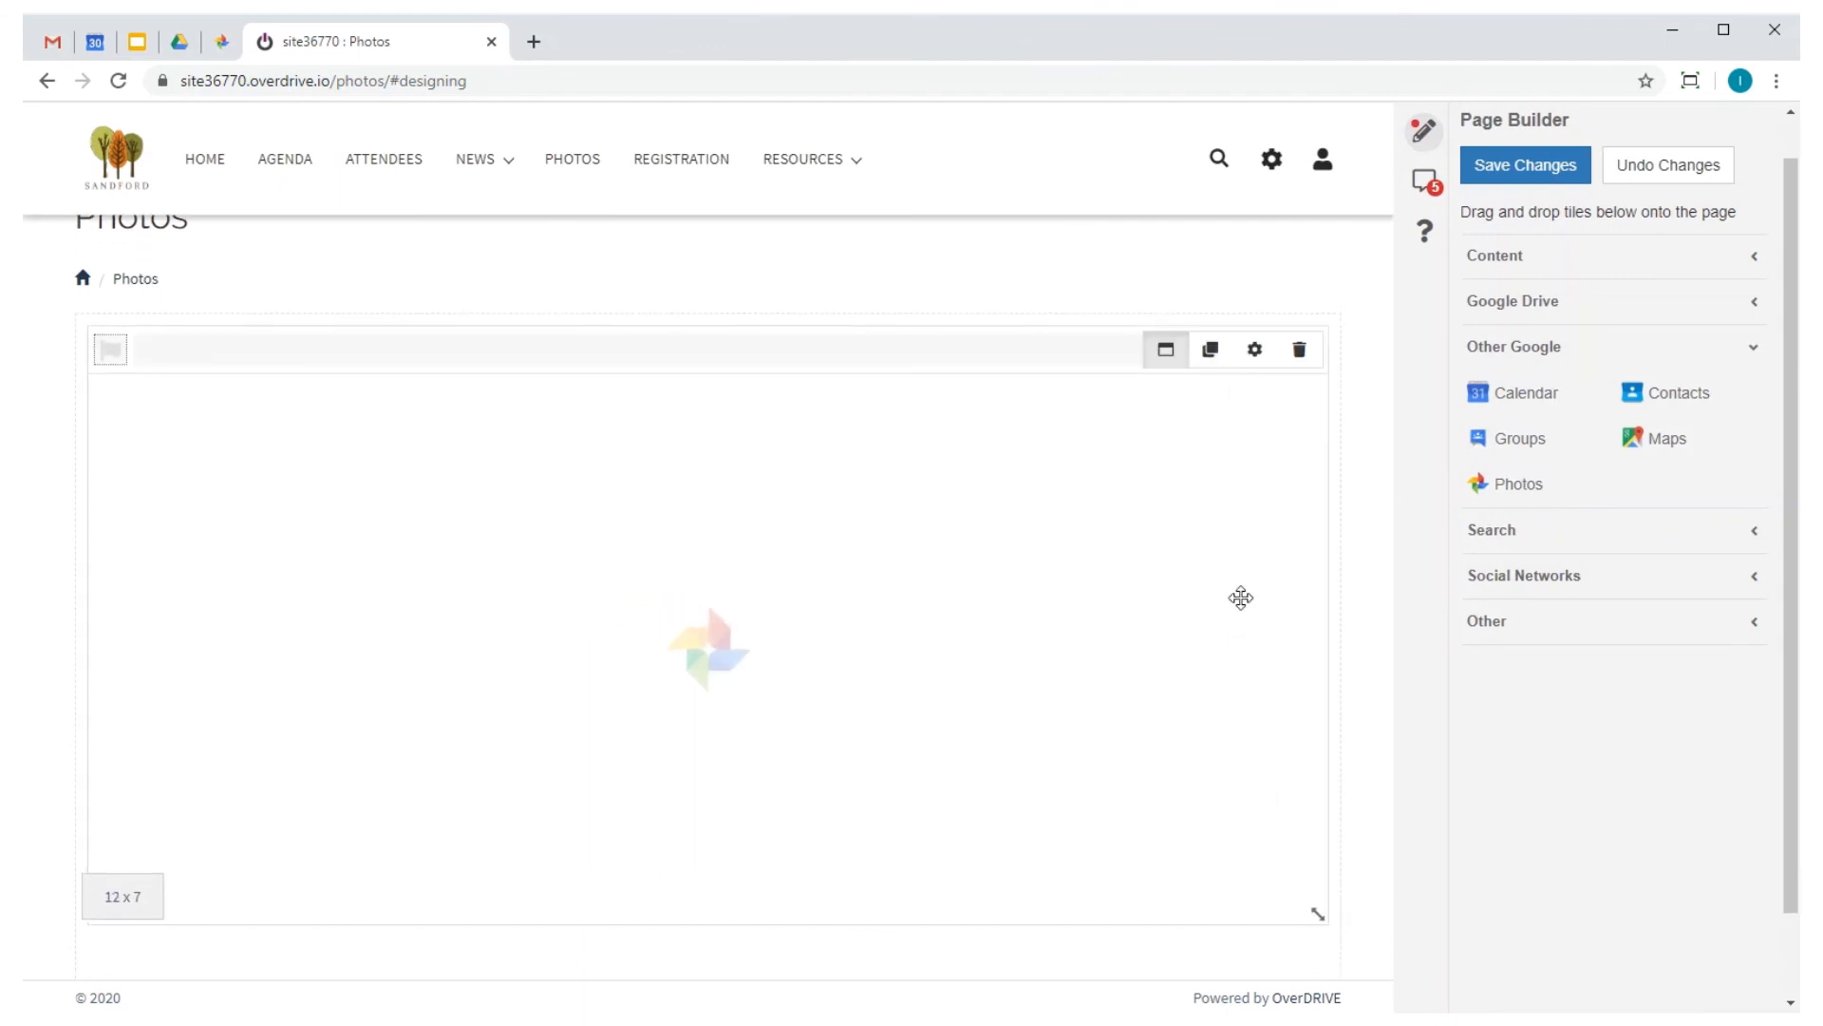
# Step: Set the Photos tile to the Conference Gallery album, Medium icons view, no captions
pyautogui.click(1258, 359)
pyautogui.click(974, 313)
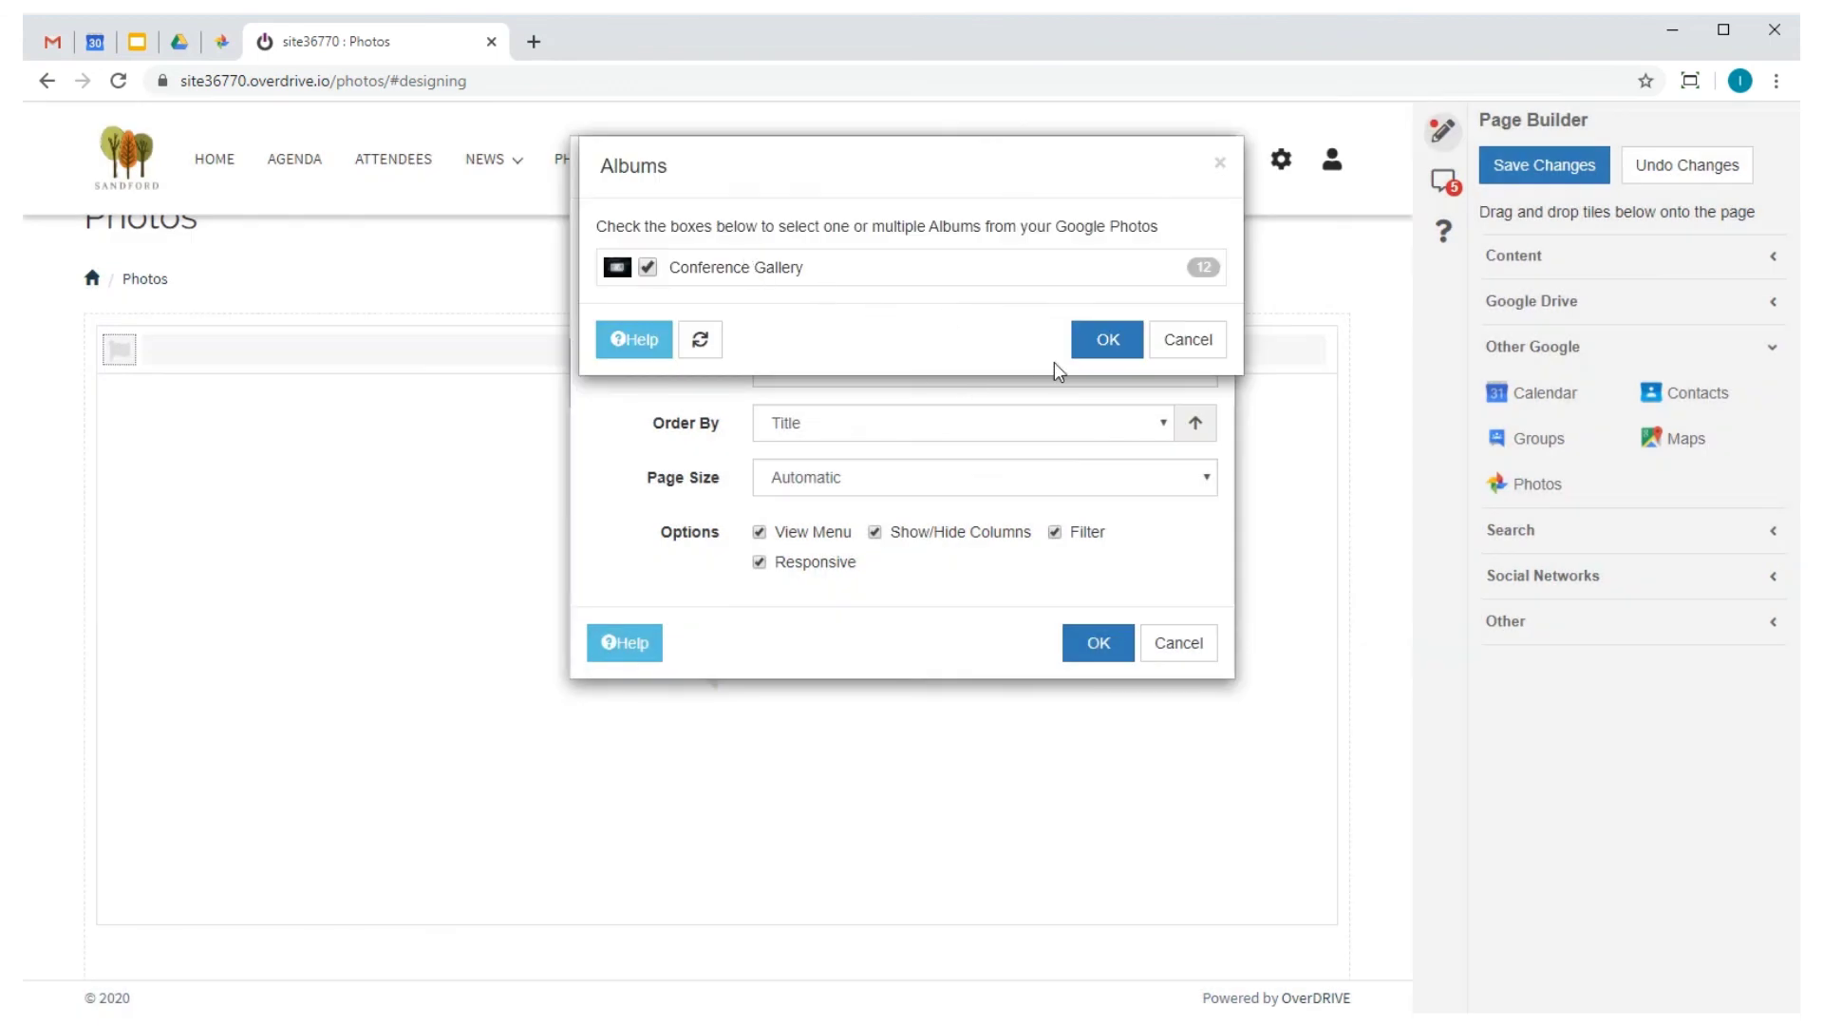
pyautogui.click(1102, 349)
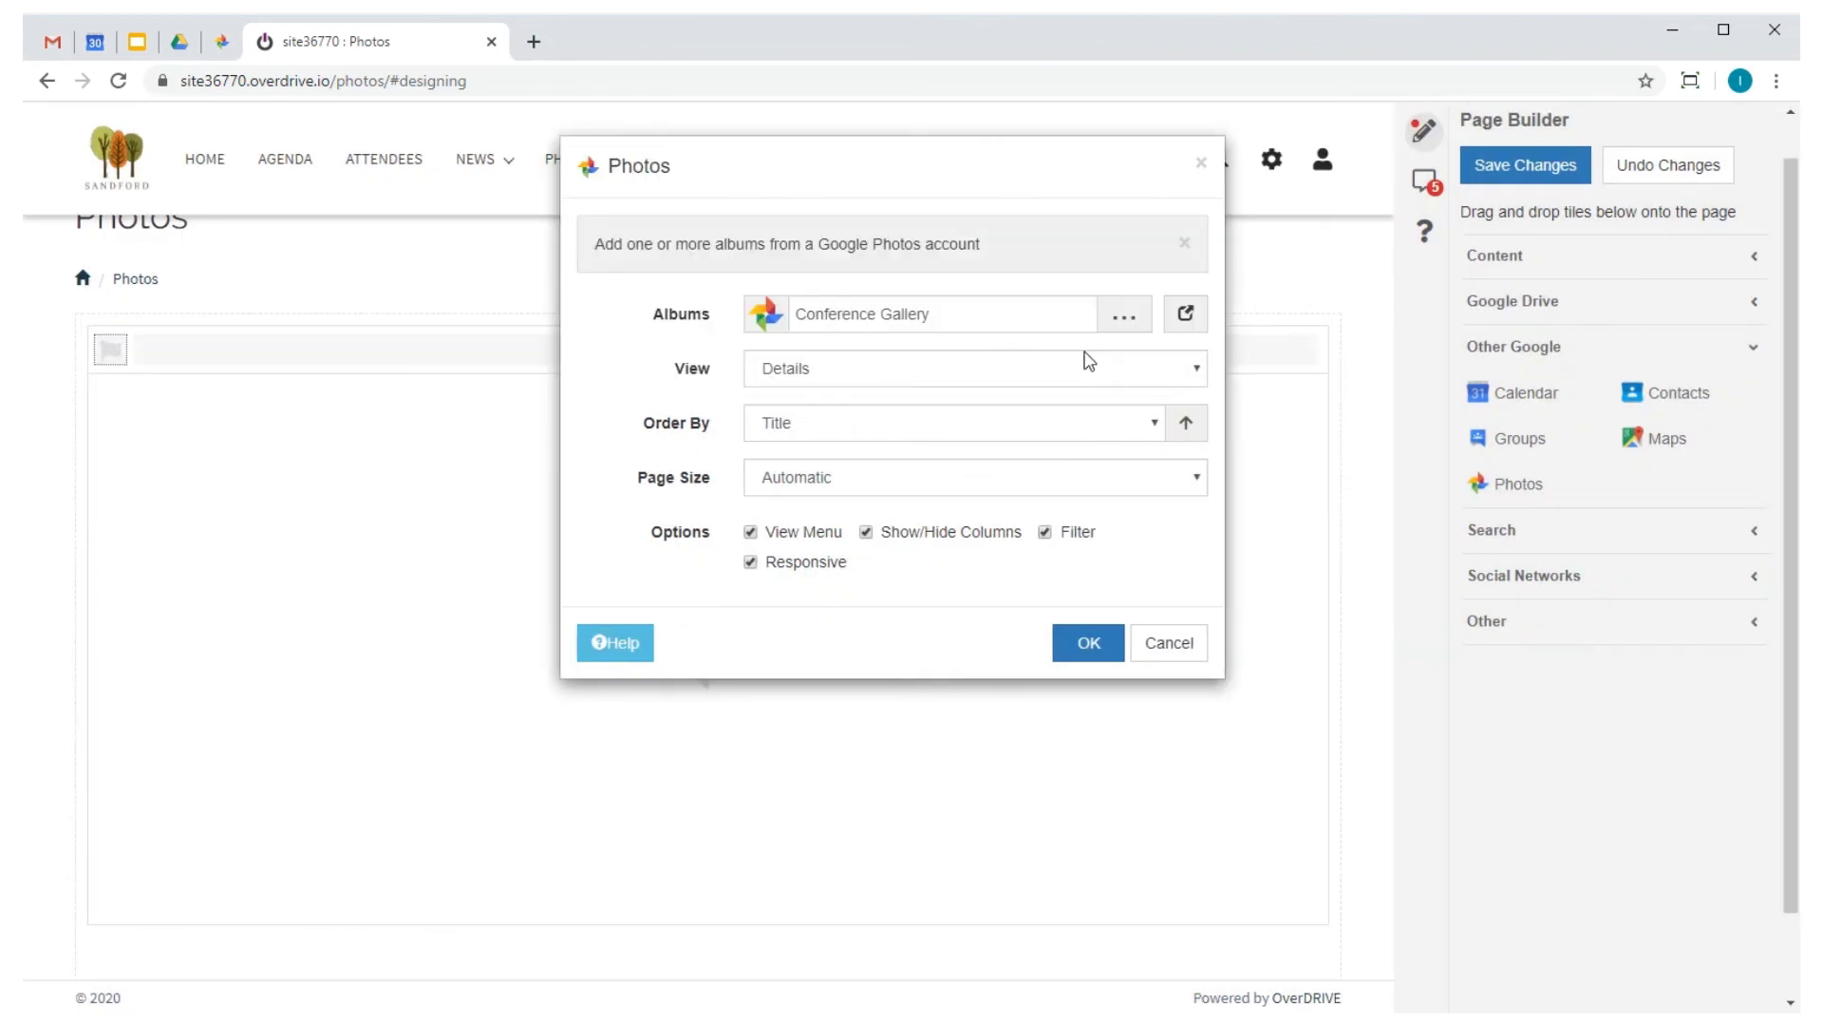
pyautogui.click(1051, 371)
pyautogui.click(986, 457)
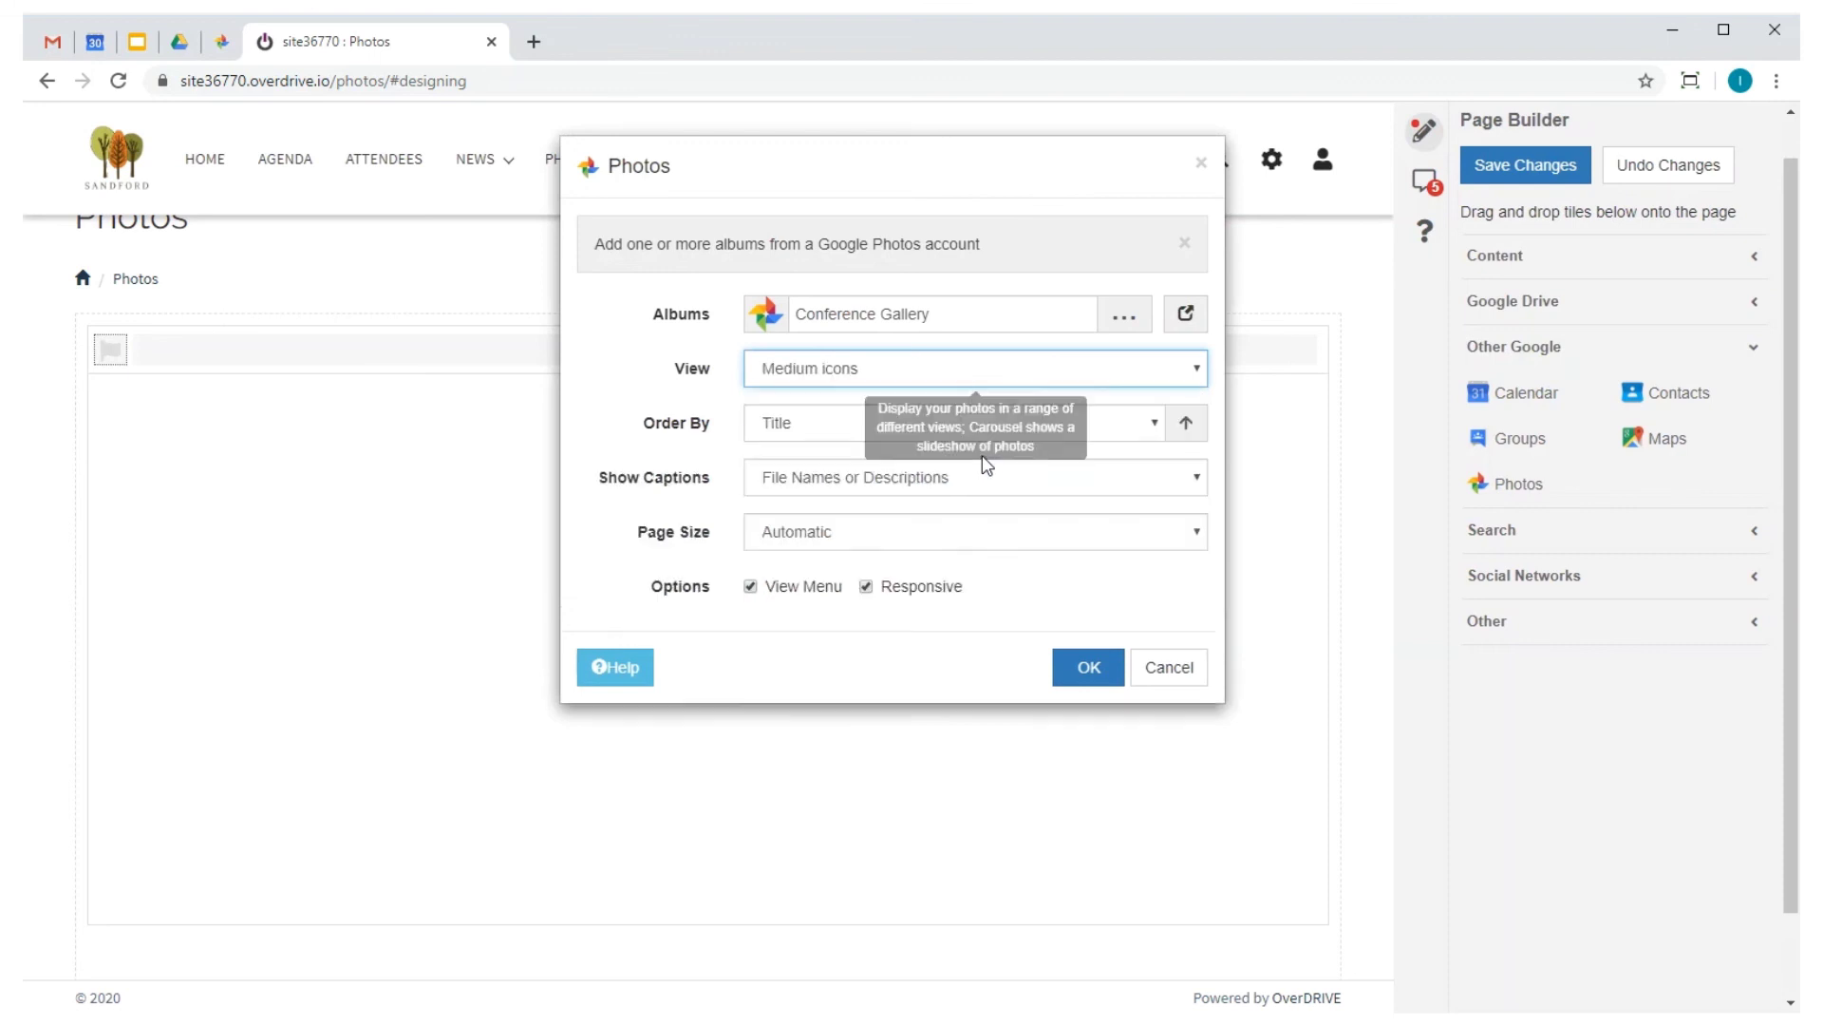
pyautogui.click(962, 478)
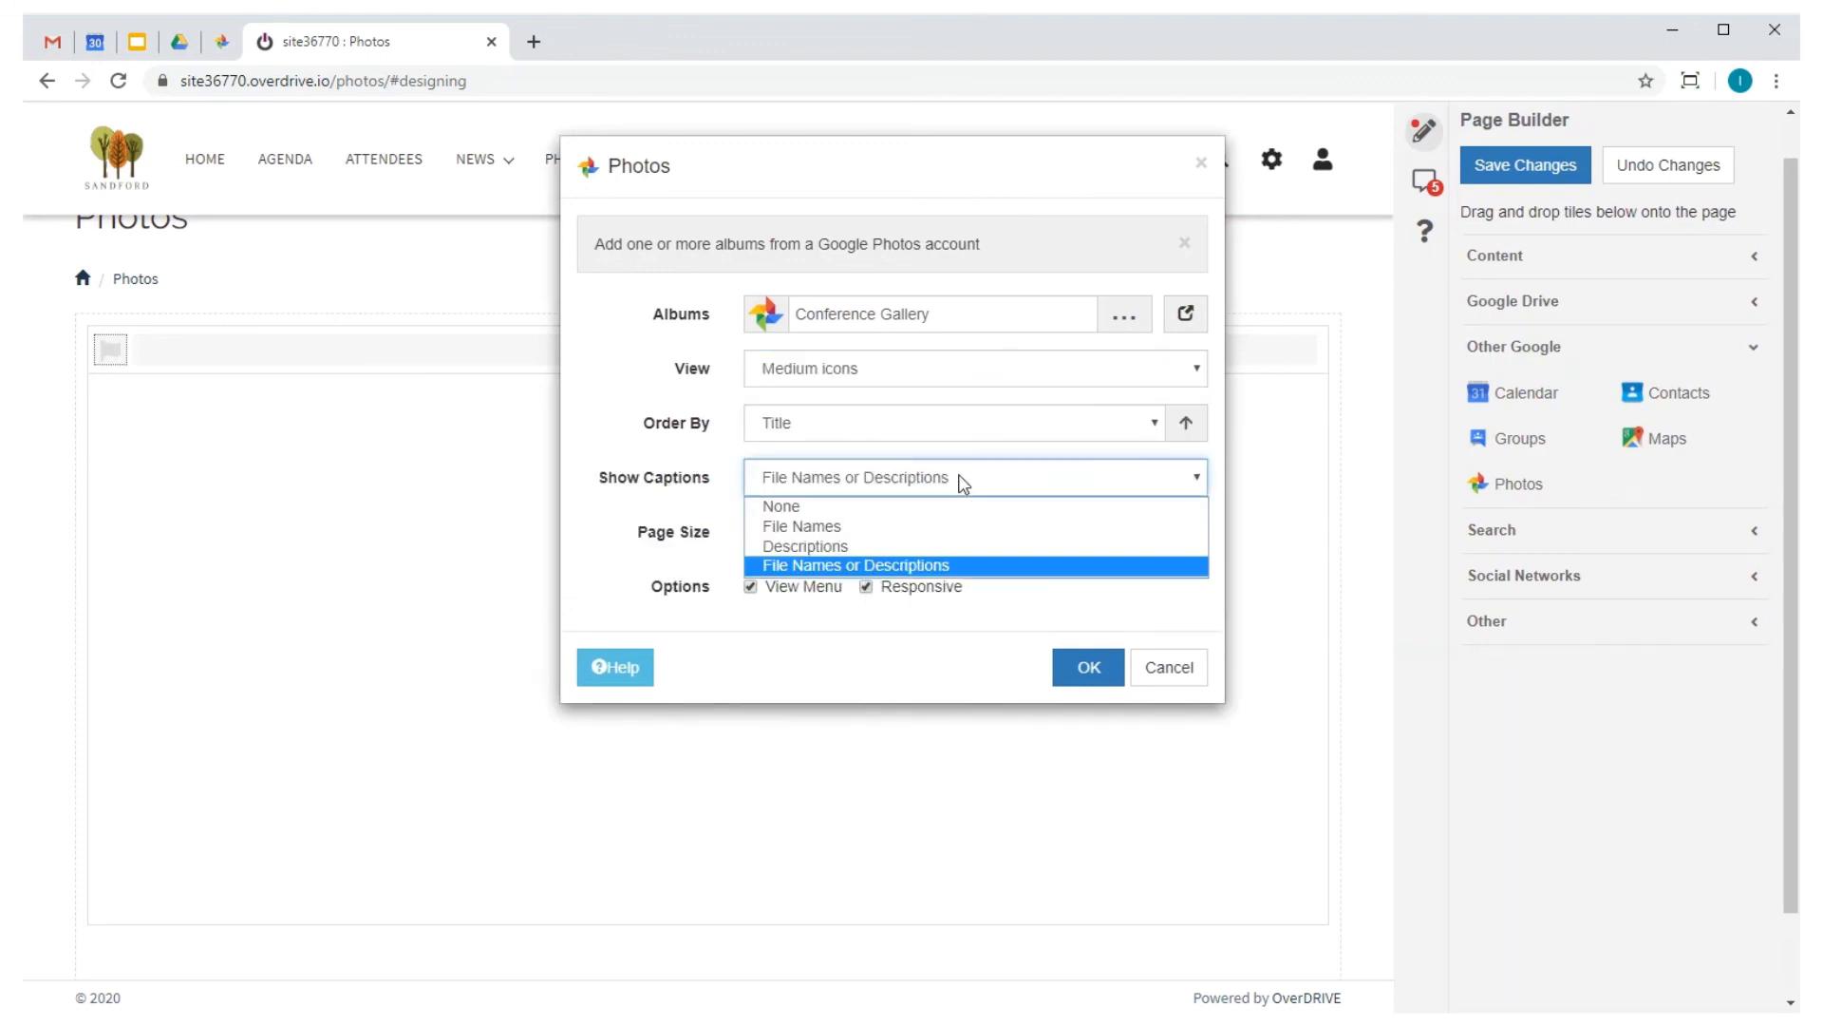
pyautogui.click(962, 506)
pyautogui.click(1073, 664)
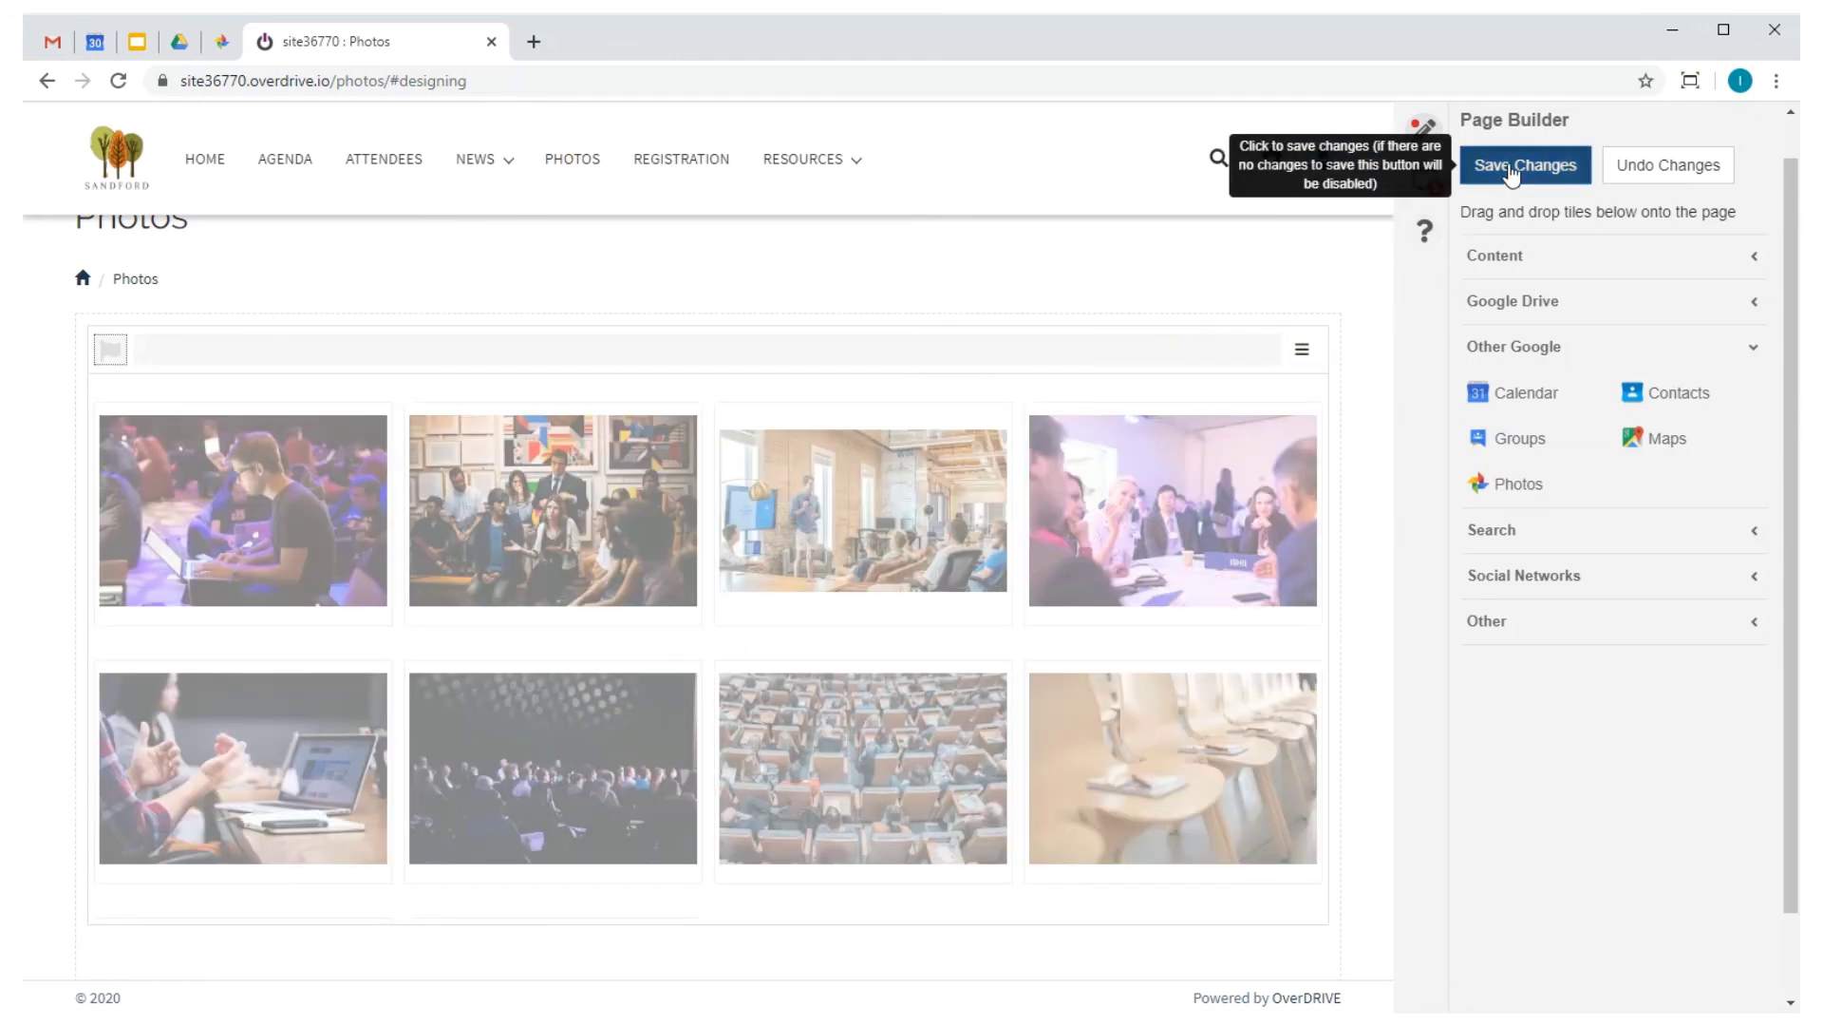
# Step: Save the Photos page, then try the gallery's full-size viewer, slideshow and thumbnail grid before closing it
pyautogui.click(1512, 171)
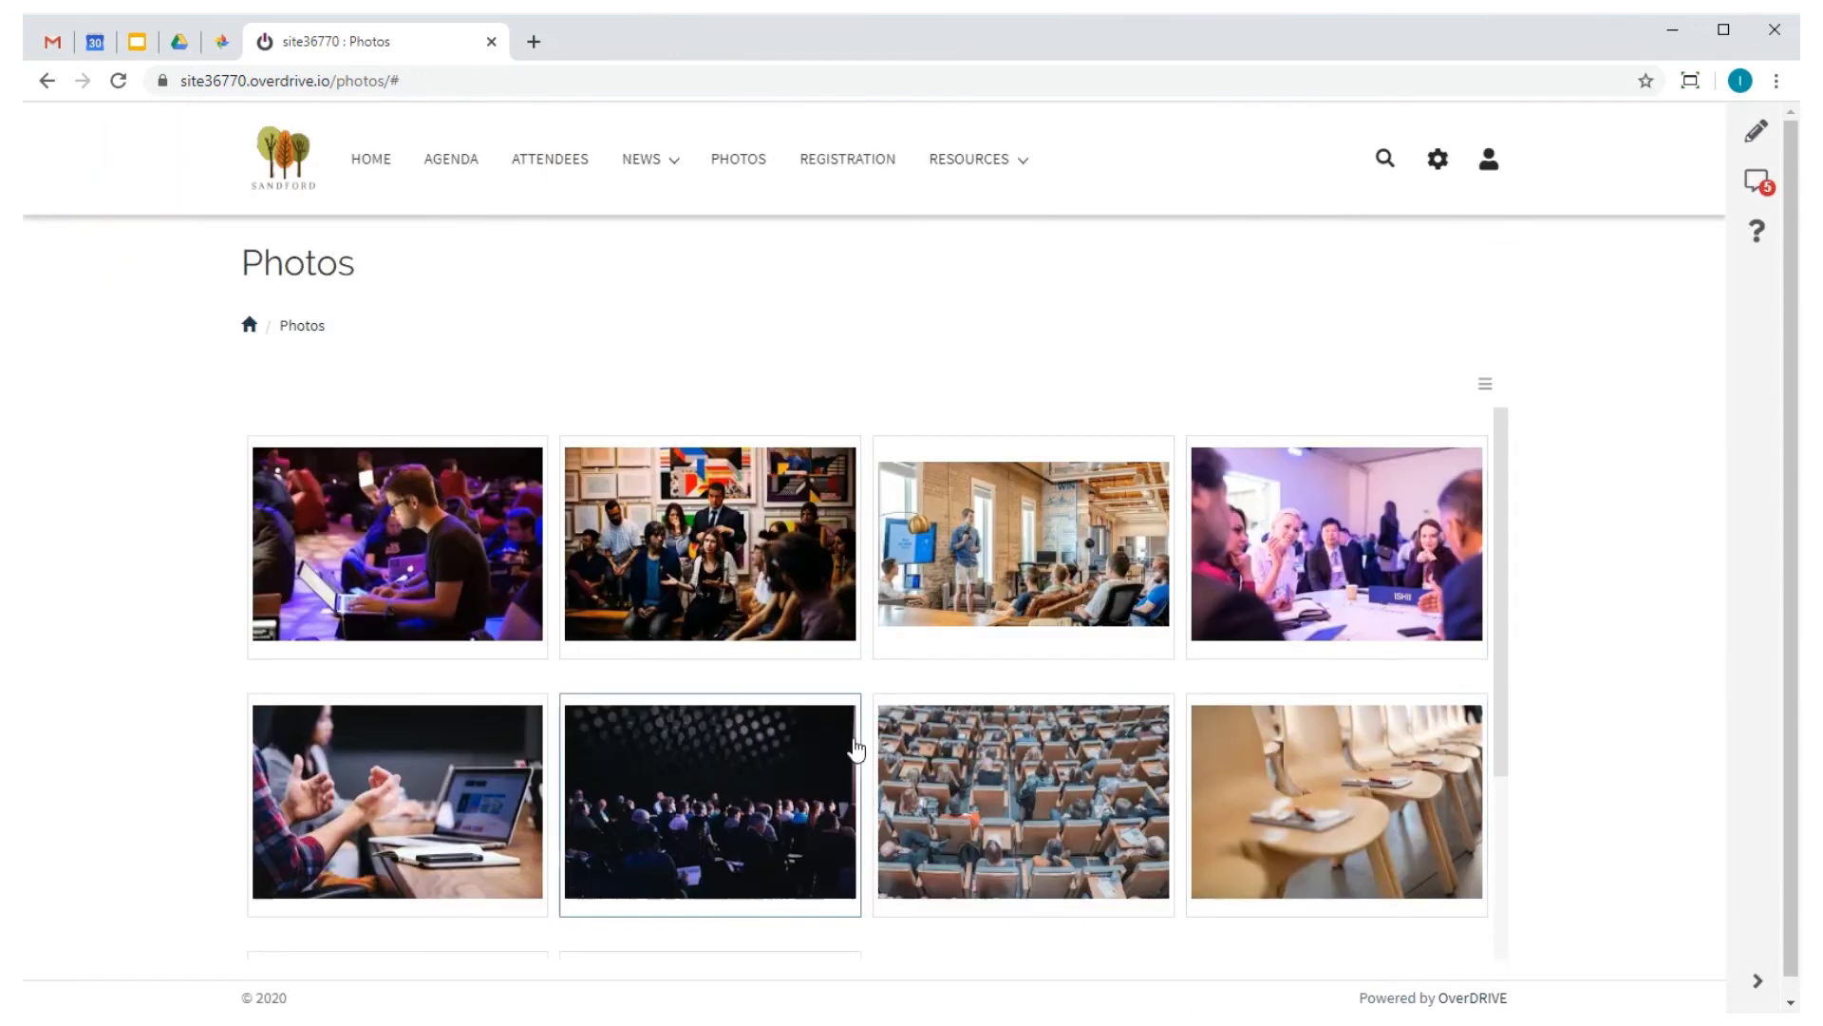
pyautogui.click(735, 550)
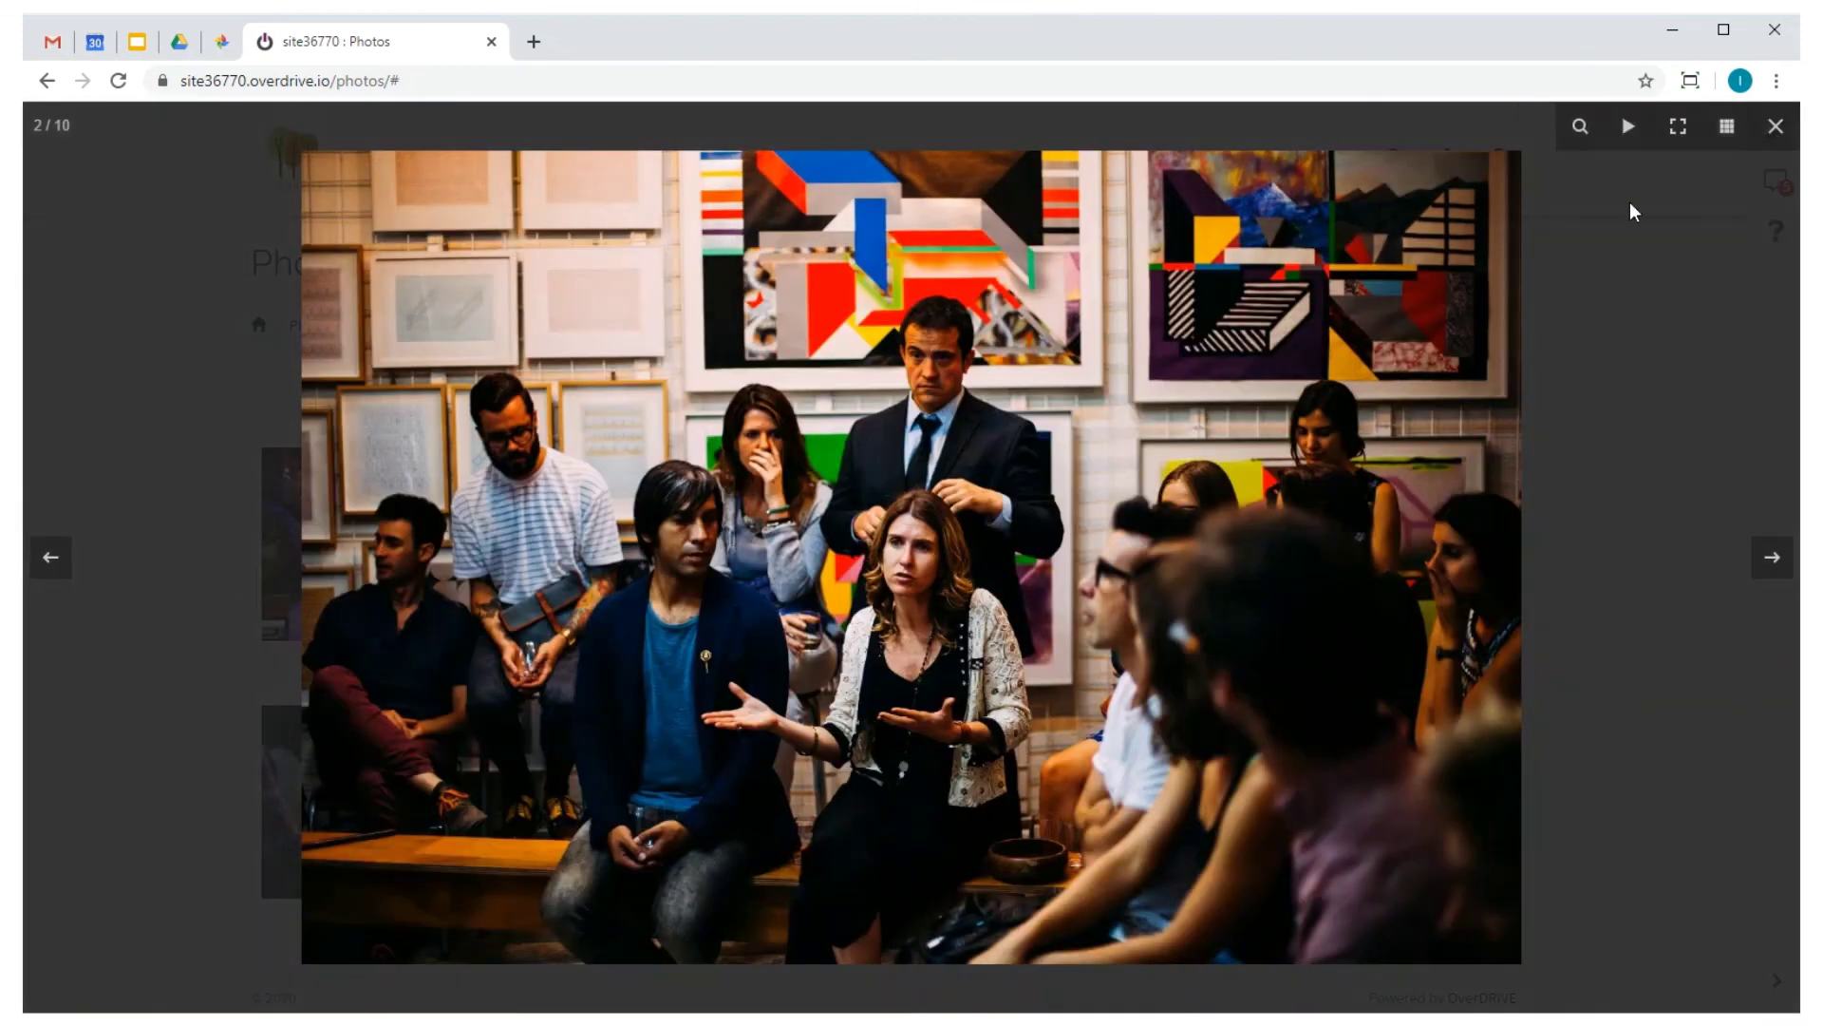
pyautogui.click(1629, 130)
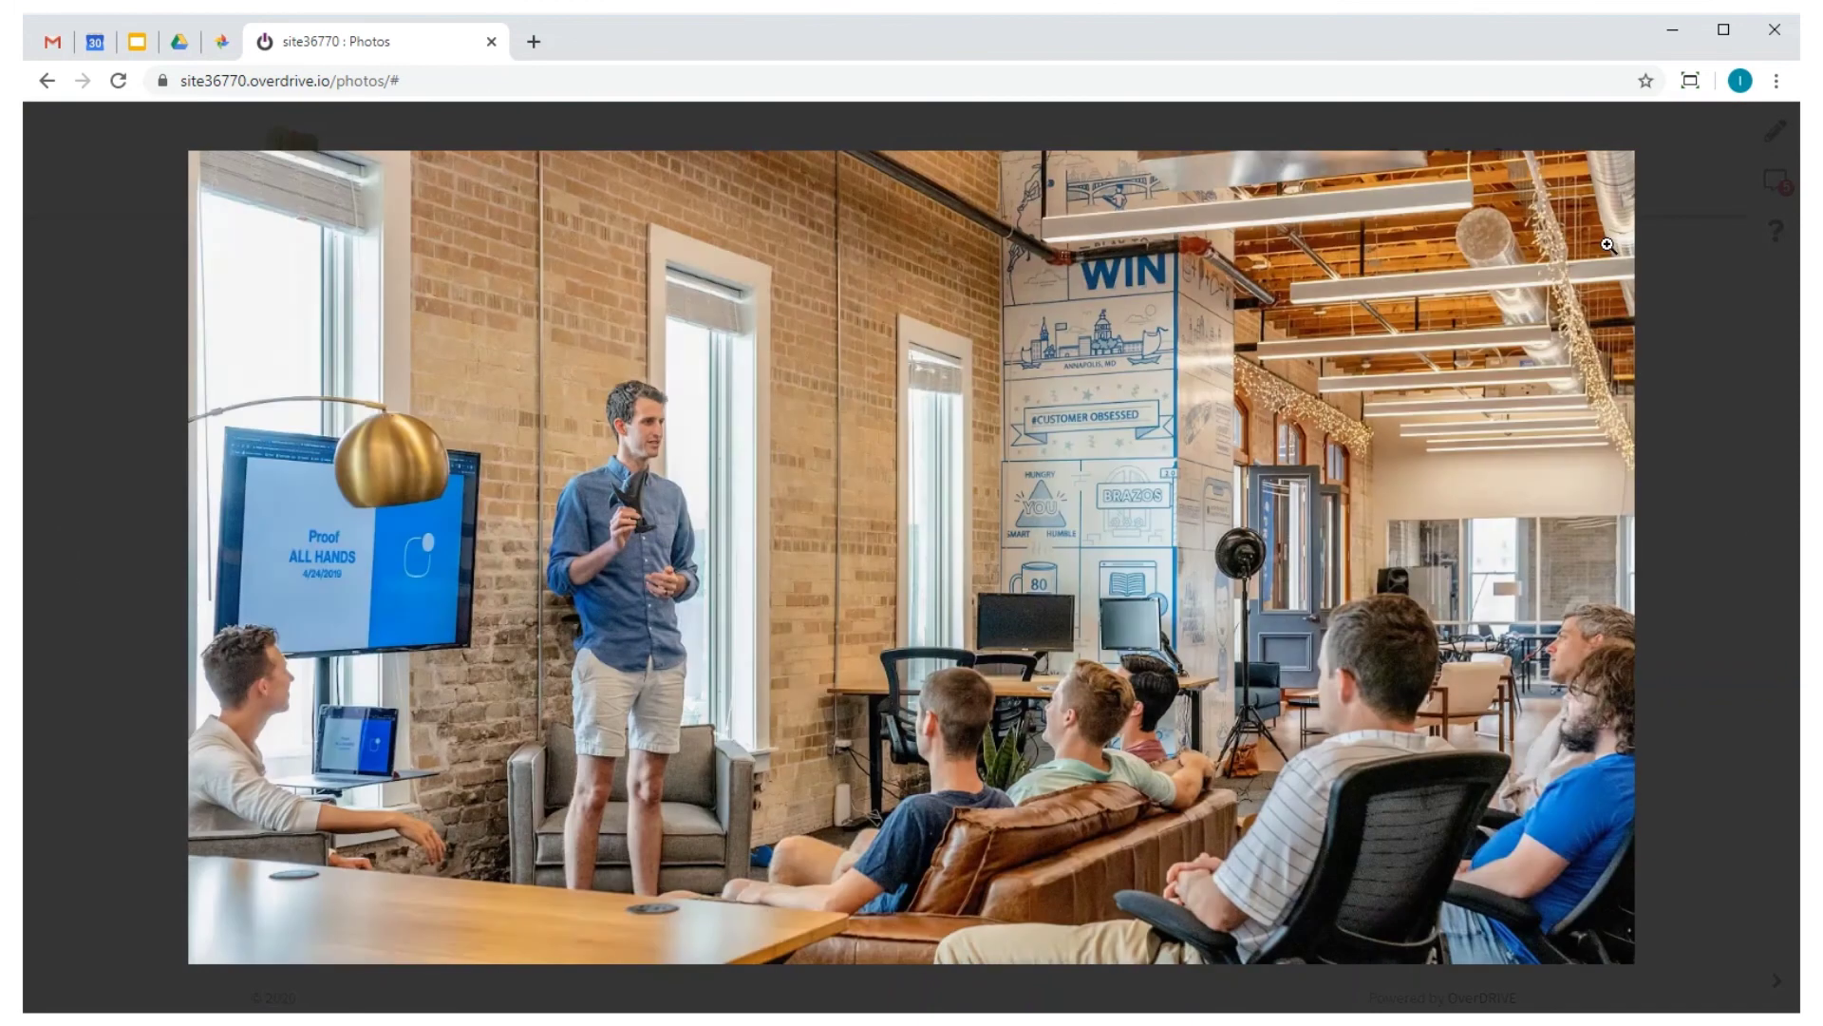
pyautogui.click(1729, 127)
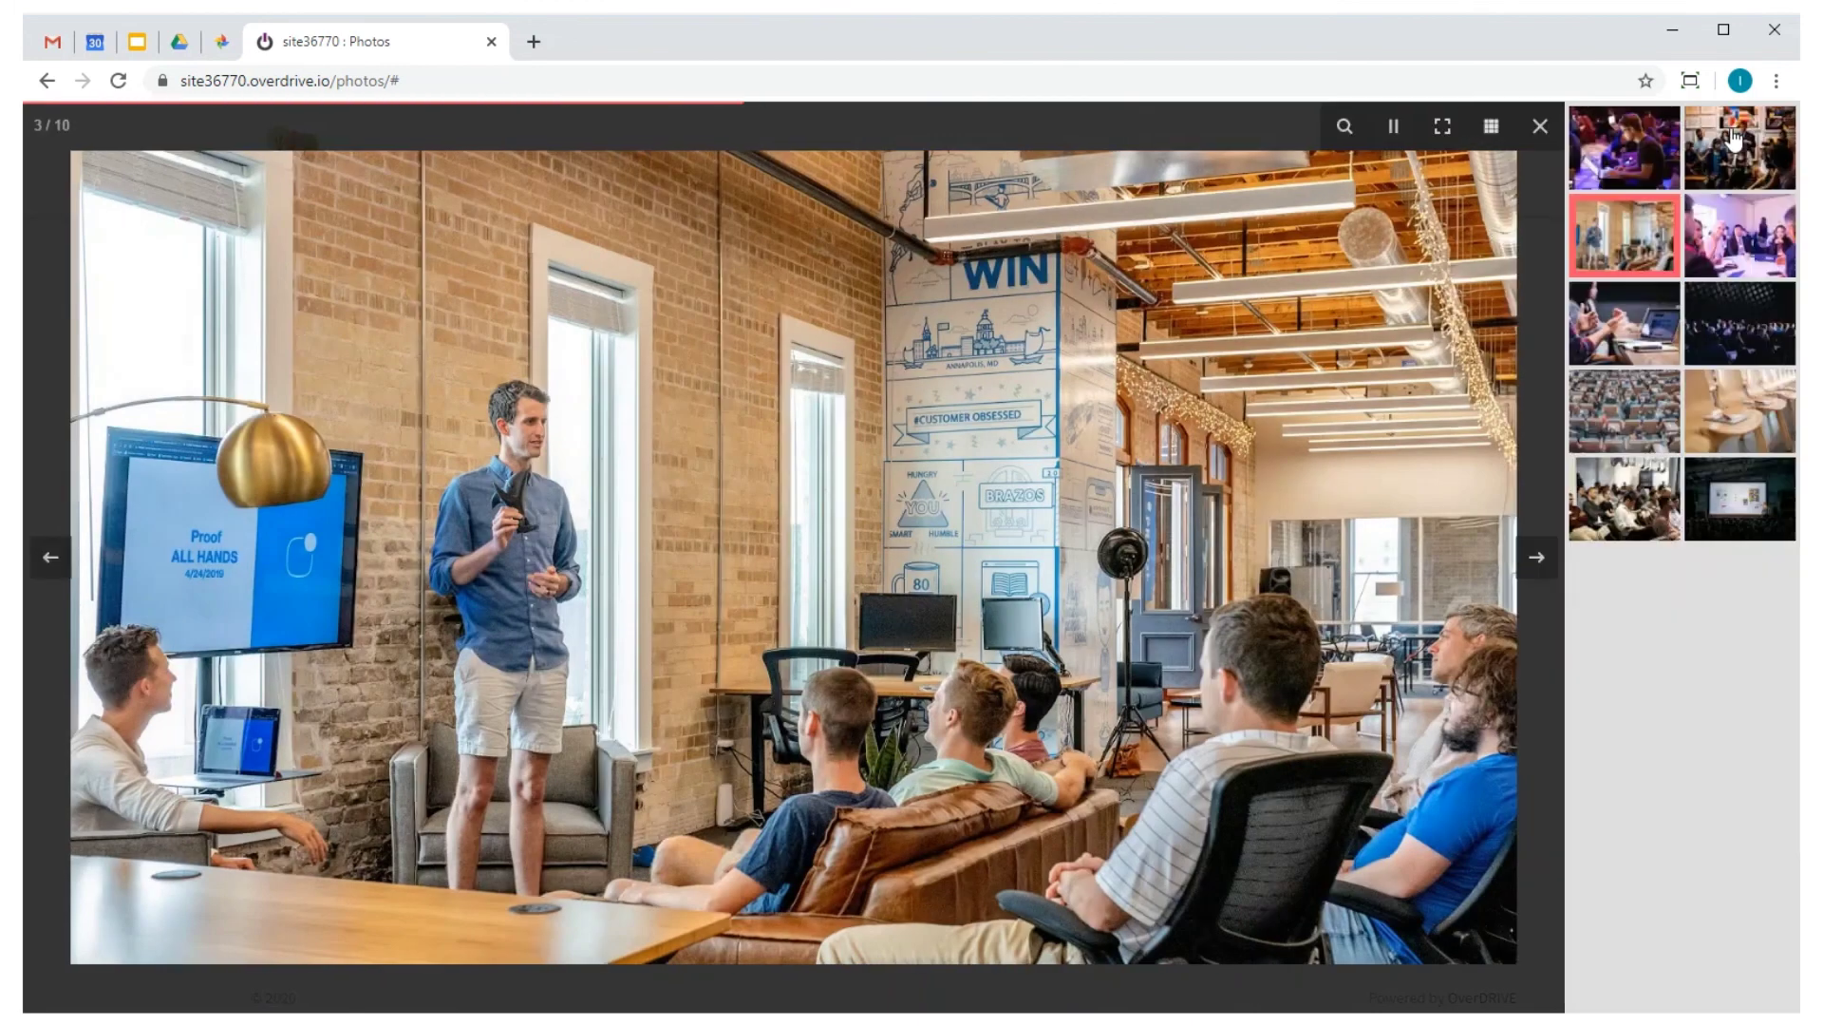
pyautogui.click(1539, 126)
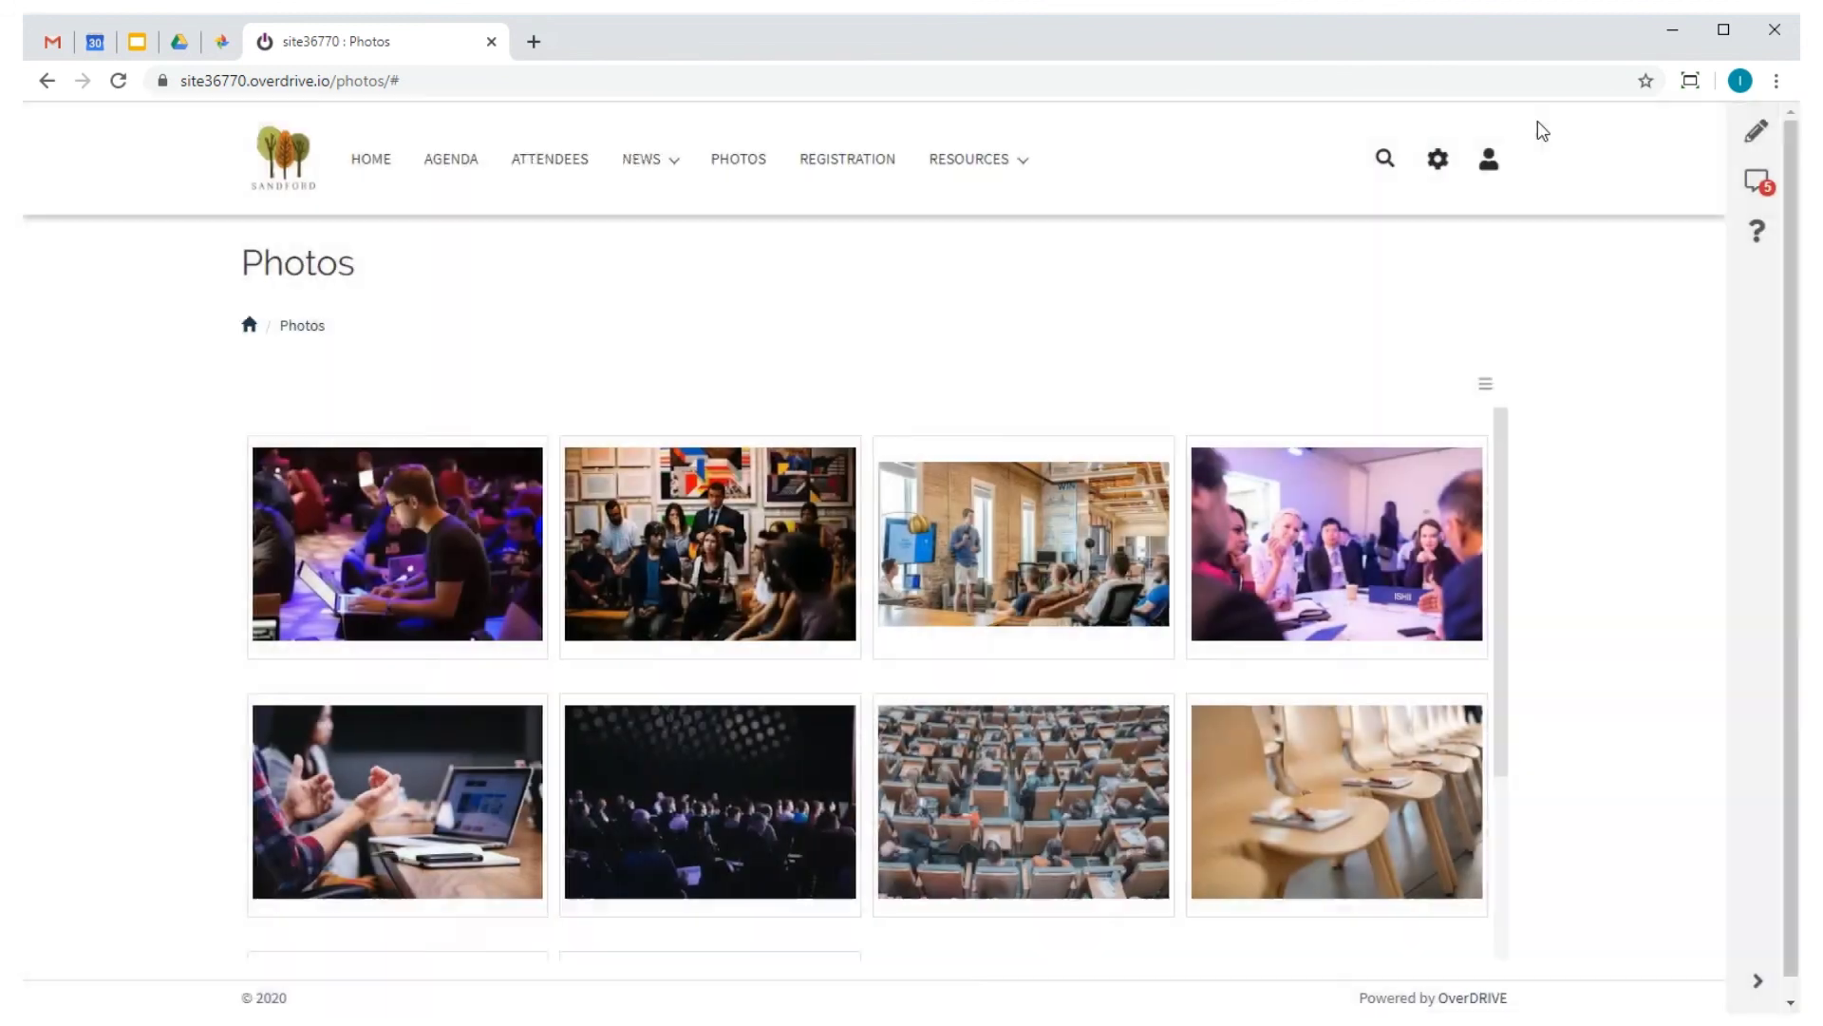